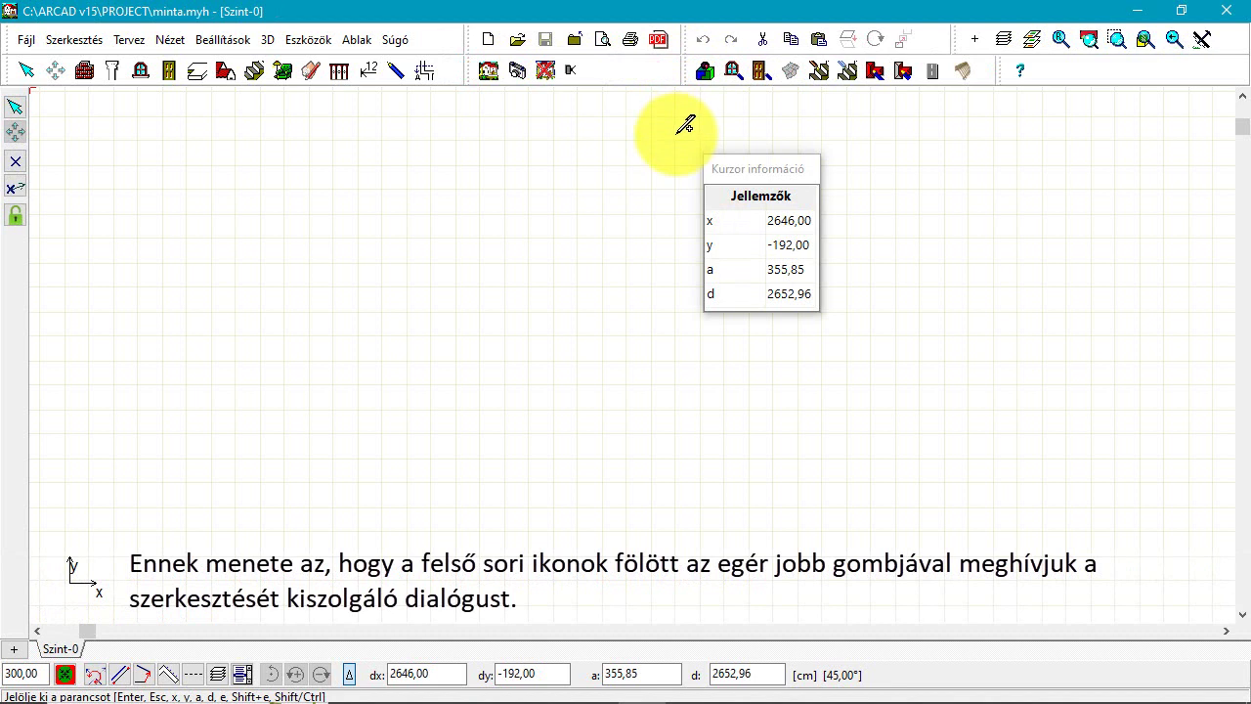
Hide the Fájl icon group from the toolbar area and restore it.
right_click(598, 81)
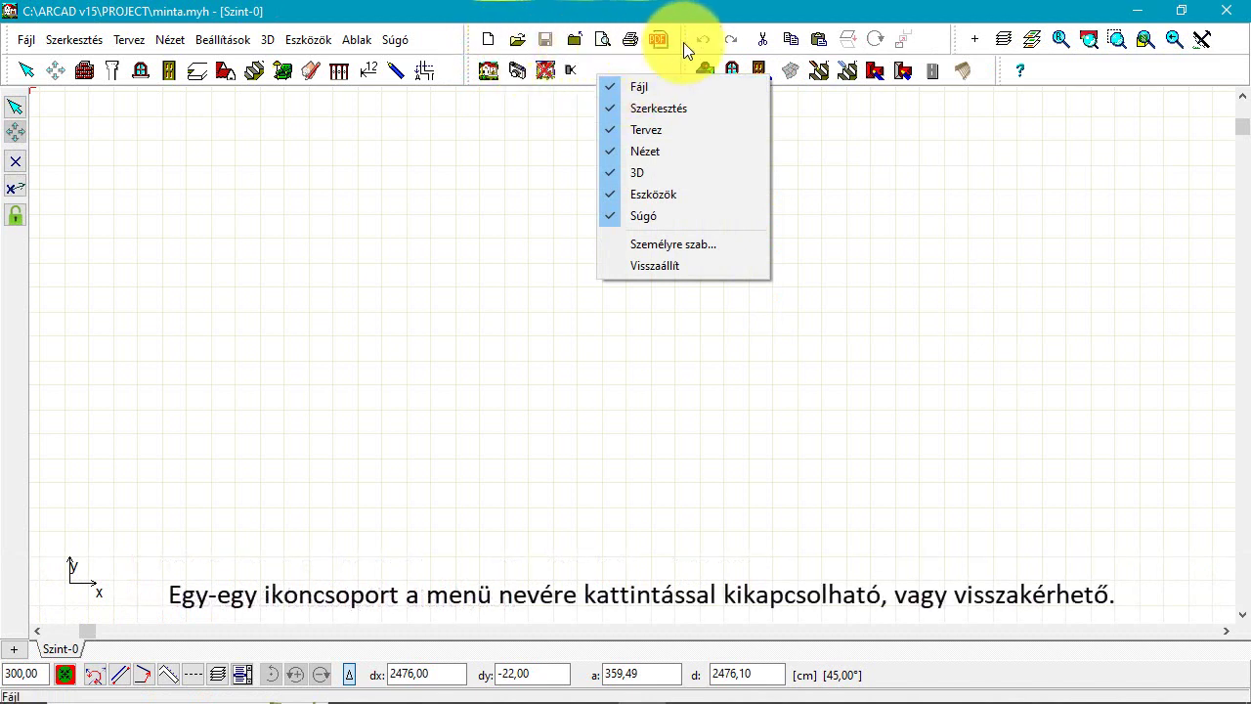
left_click(608, 87)
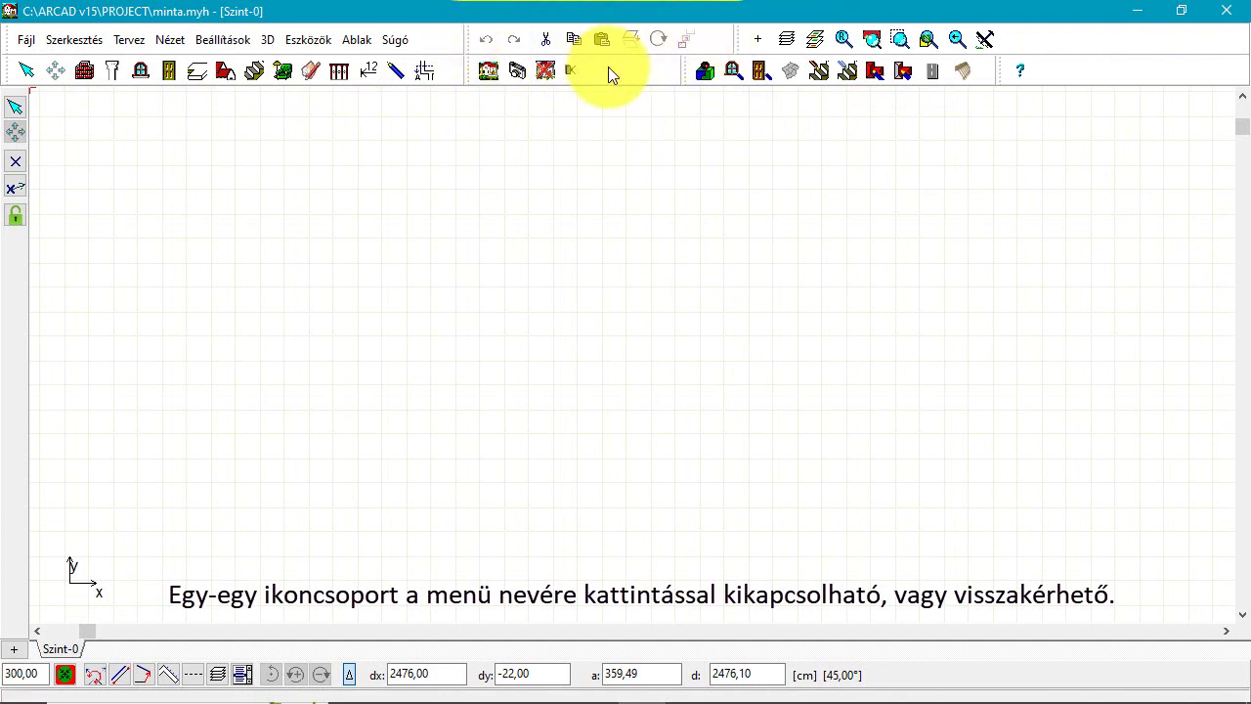
right_click(608, 68)
left_click(618, 82)
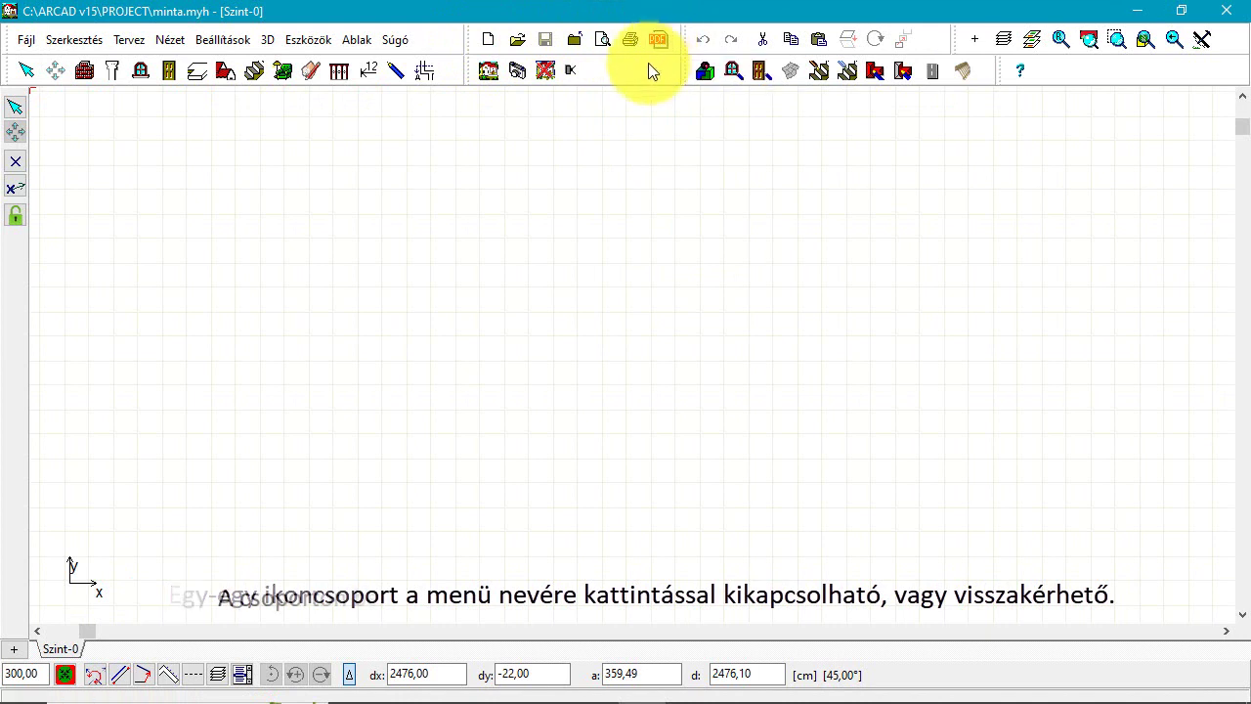
Open the toolbar customization and look through the actions in the Fájl, Szerkesztés and Eszközök categories.
right_click(612, 70)
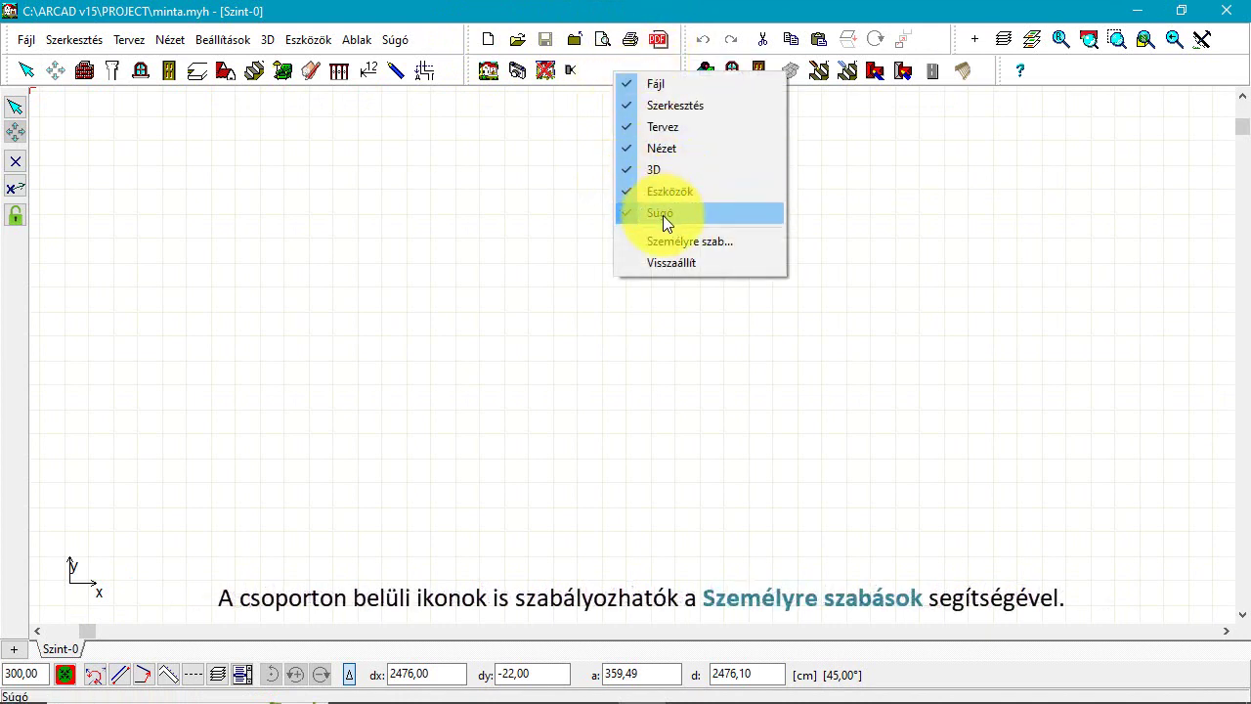
left_click(682, 241)
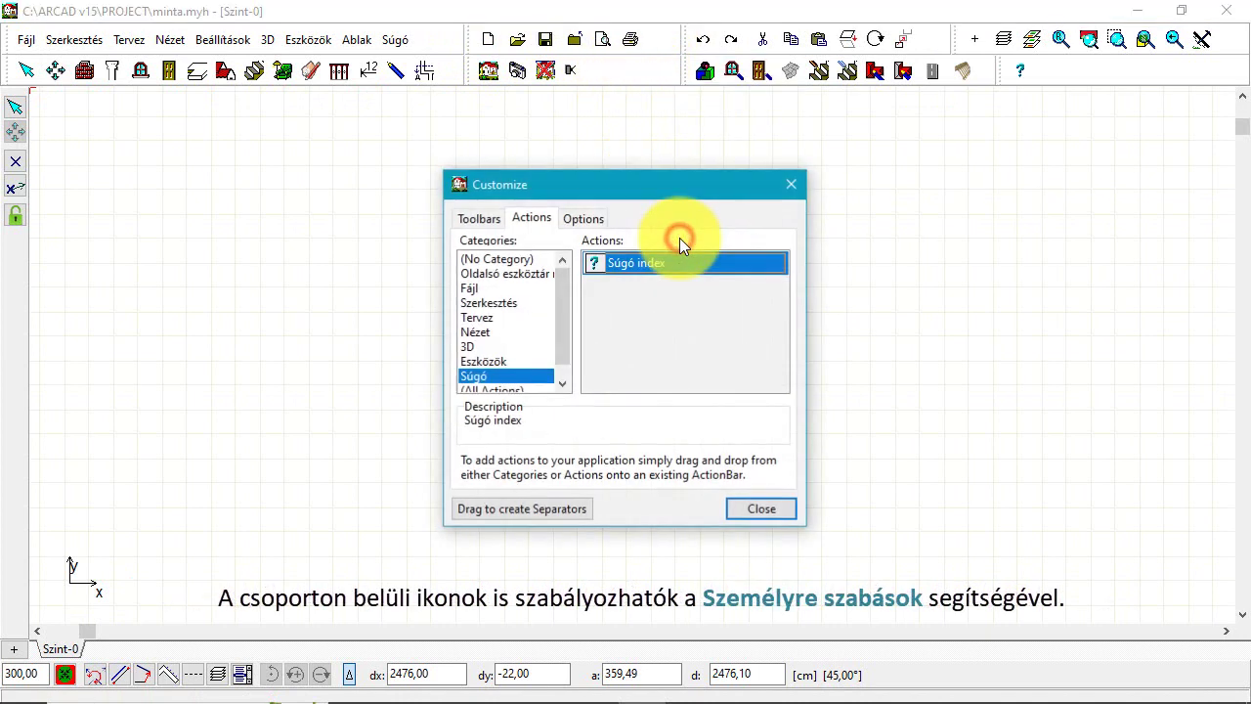
left_click(482, 289)
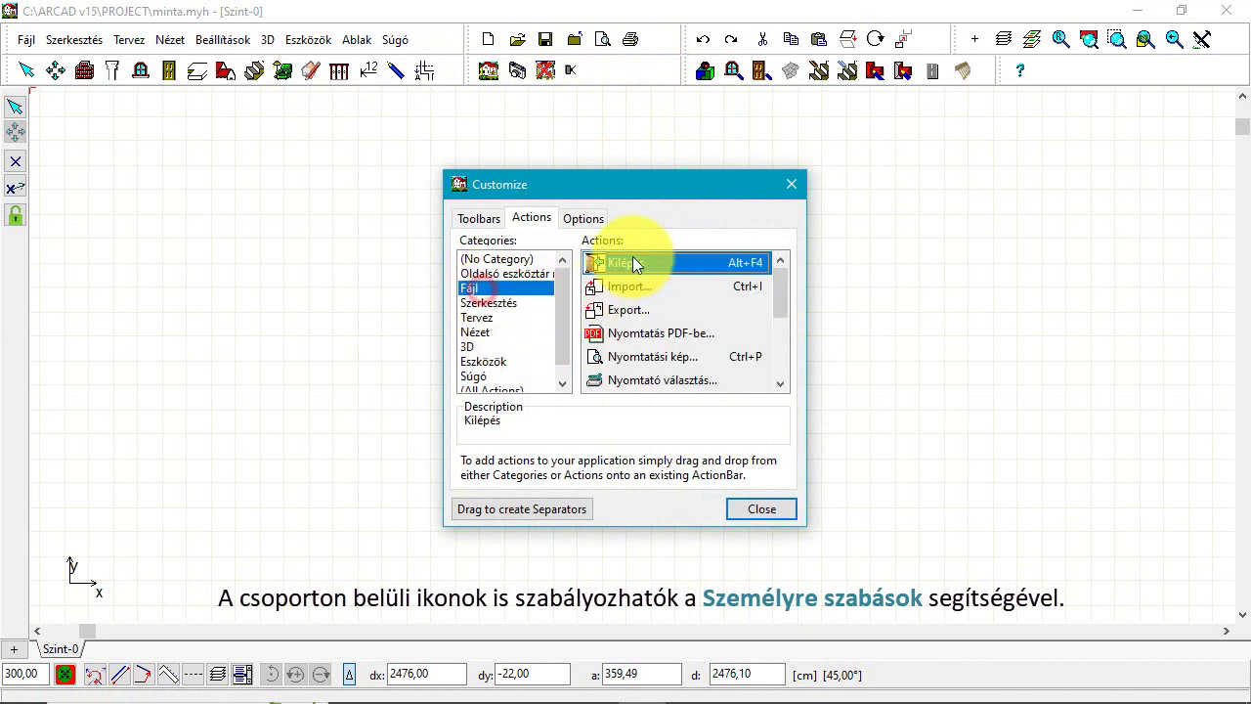
left_click_drag(781, 286, 771, 261)
left_click(493, 304)
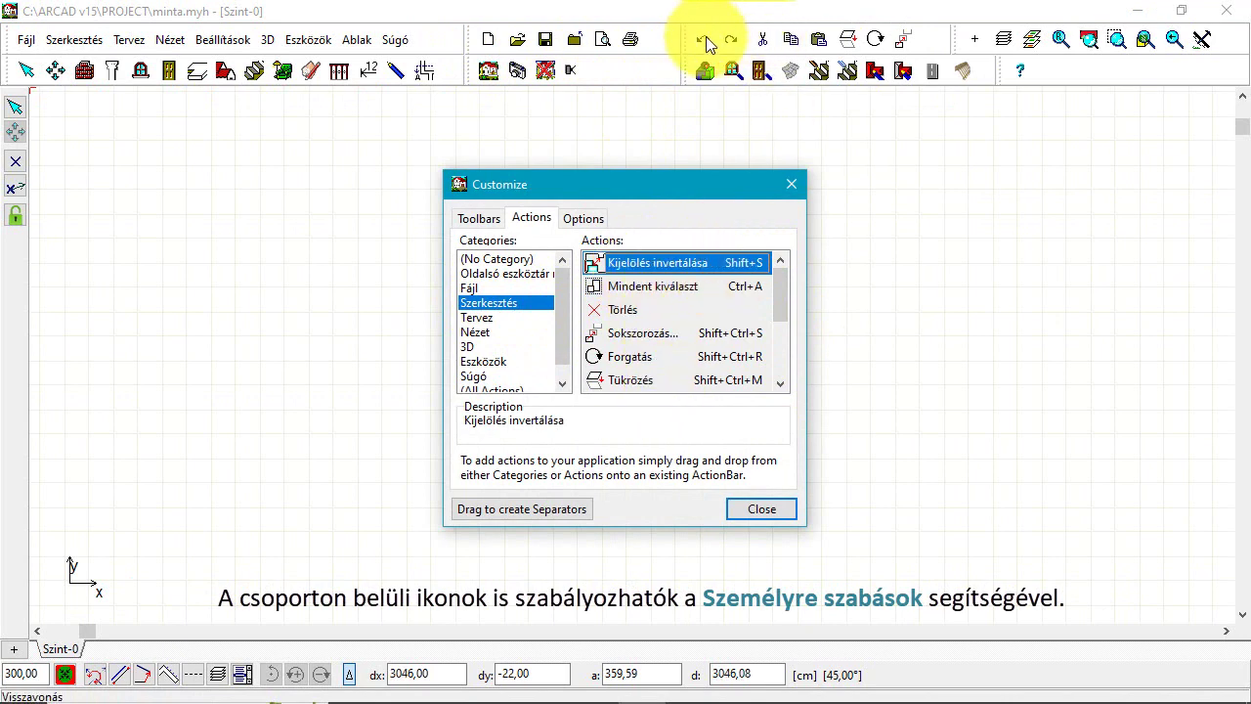
left_click(494, 362)
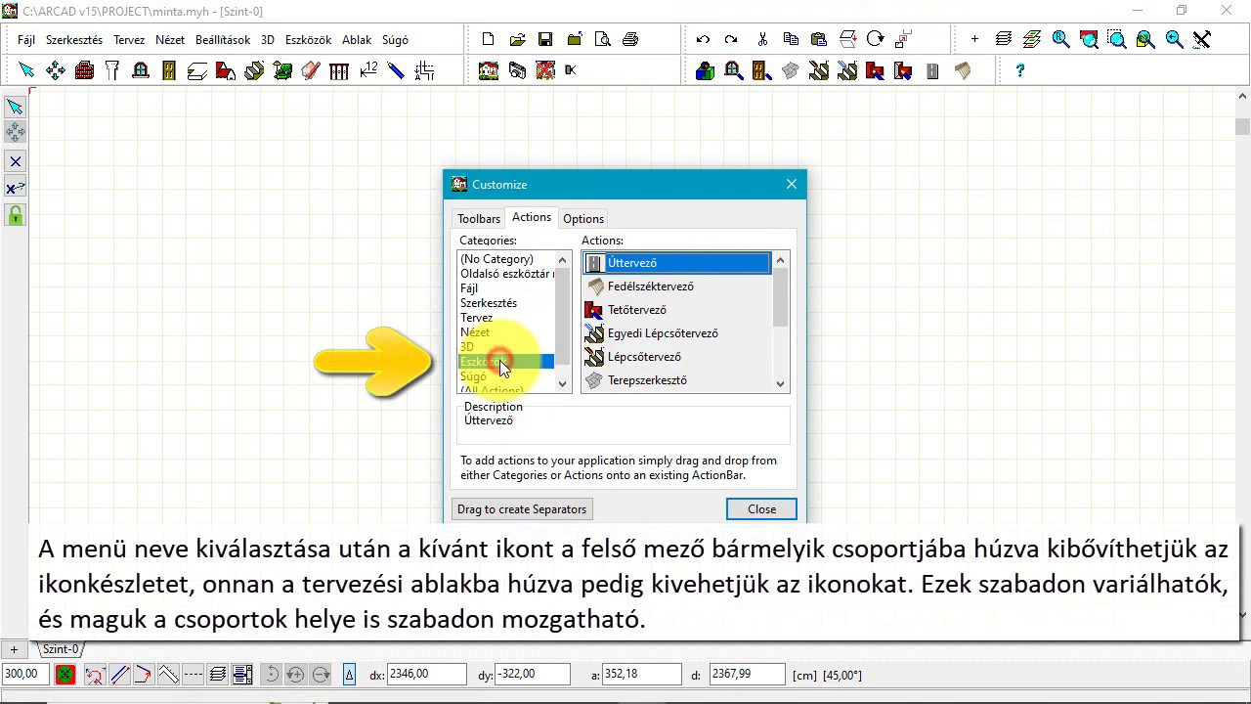
Remove the Kamera elhelyezés icon from its toolbar group, put it back from the 3D actions, and close the customization.
left_click(422, 69)
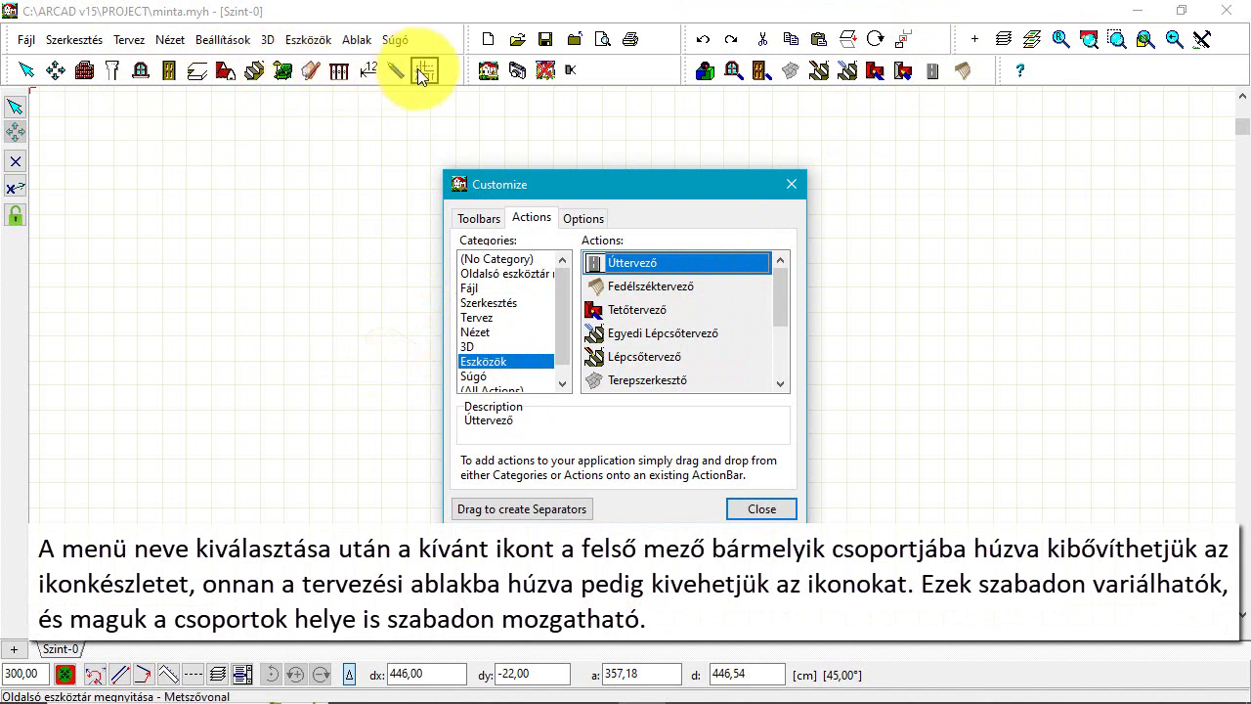
left_click_drag(782, 293, 584, 131)
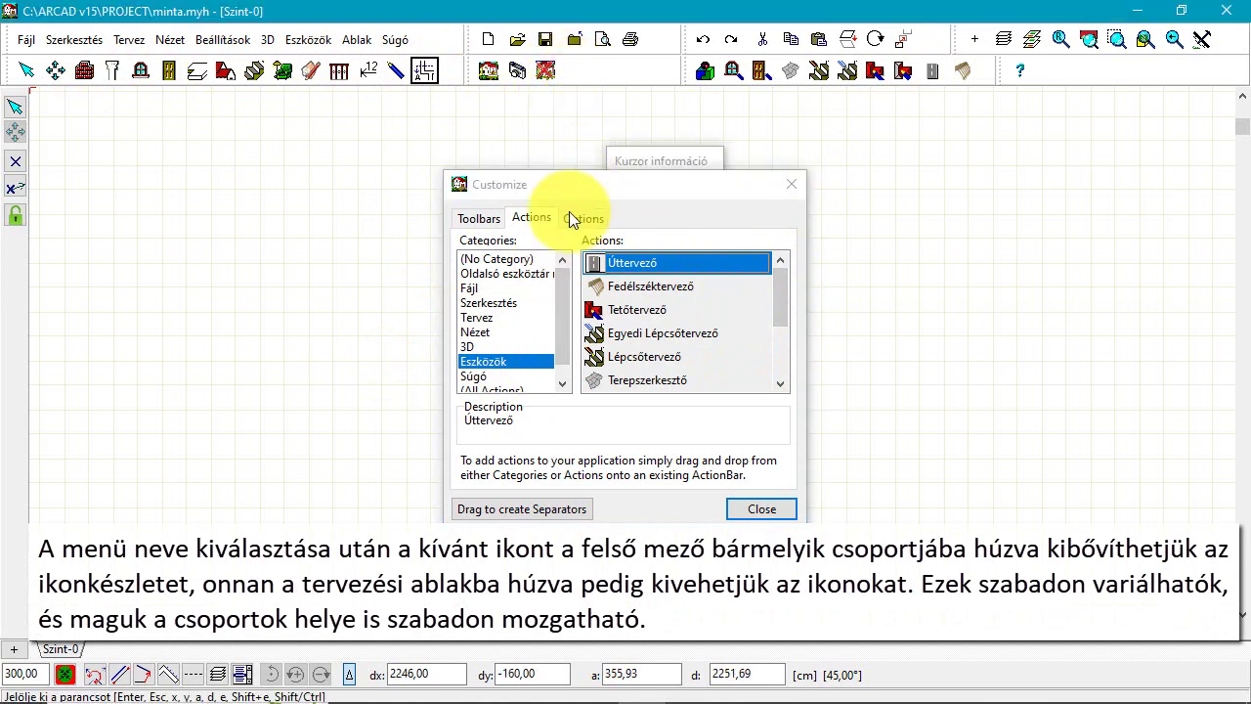
left_click(478, 344)
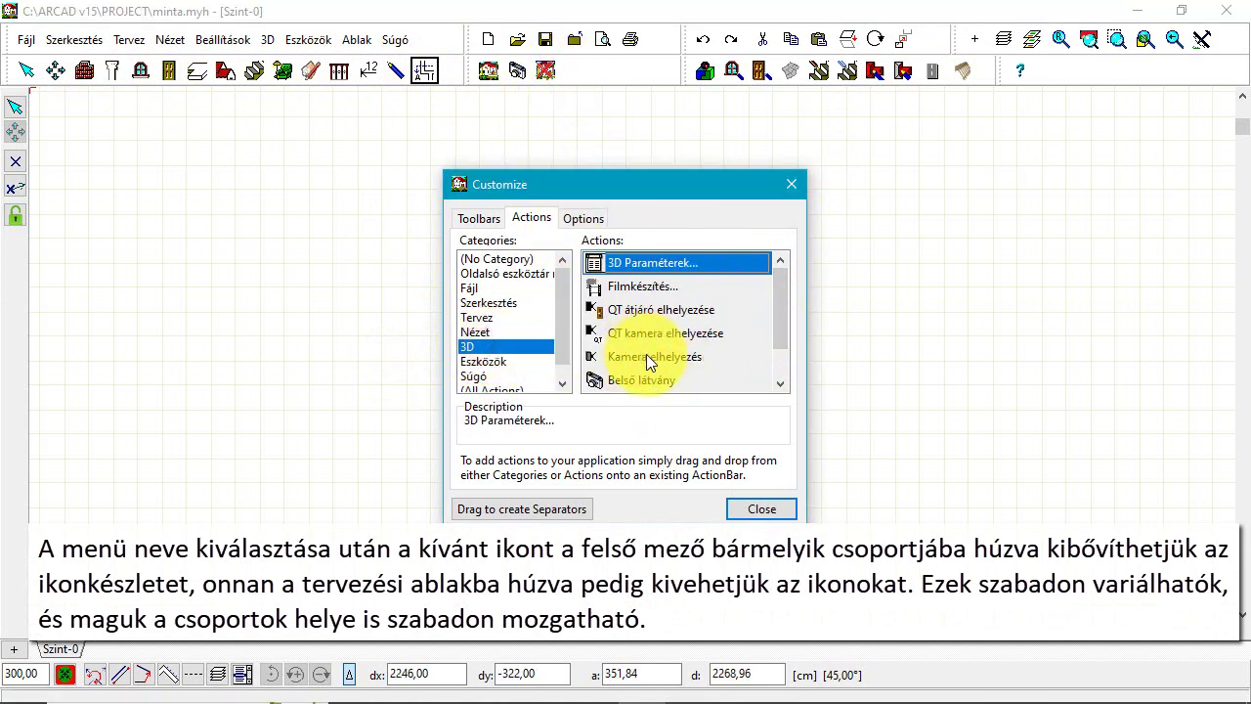
left_click(641, 356)
left_click_drag(595, 356, 575, 70)
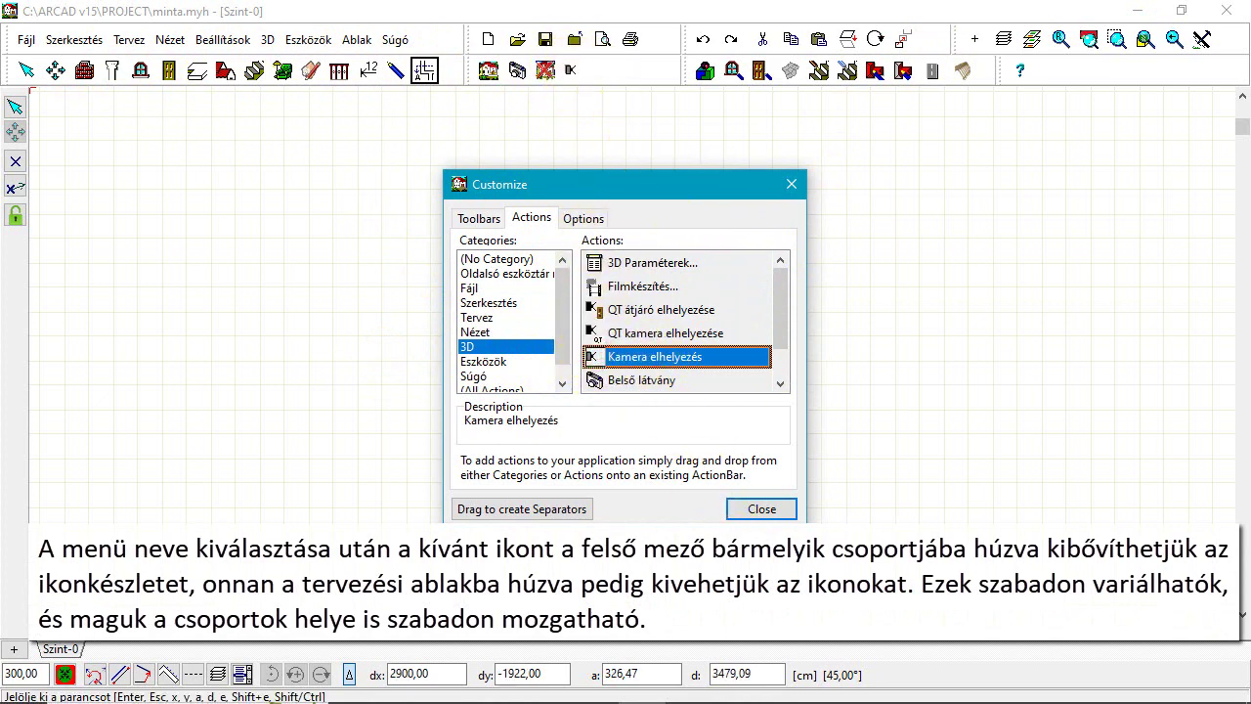
left_click(757, 510)
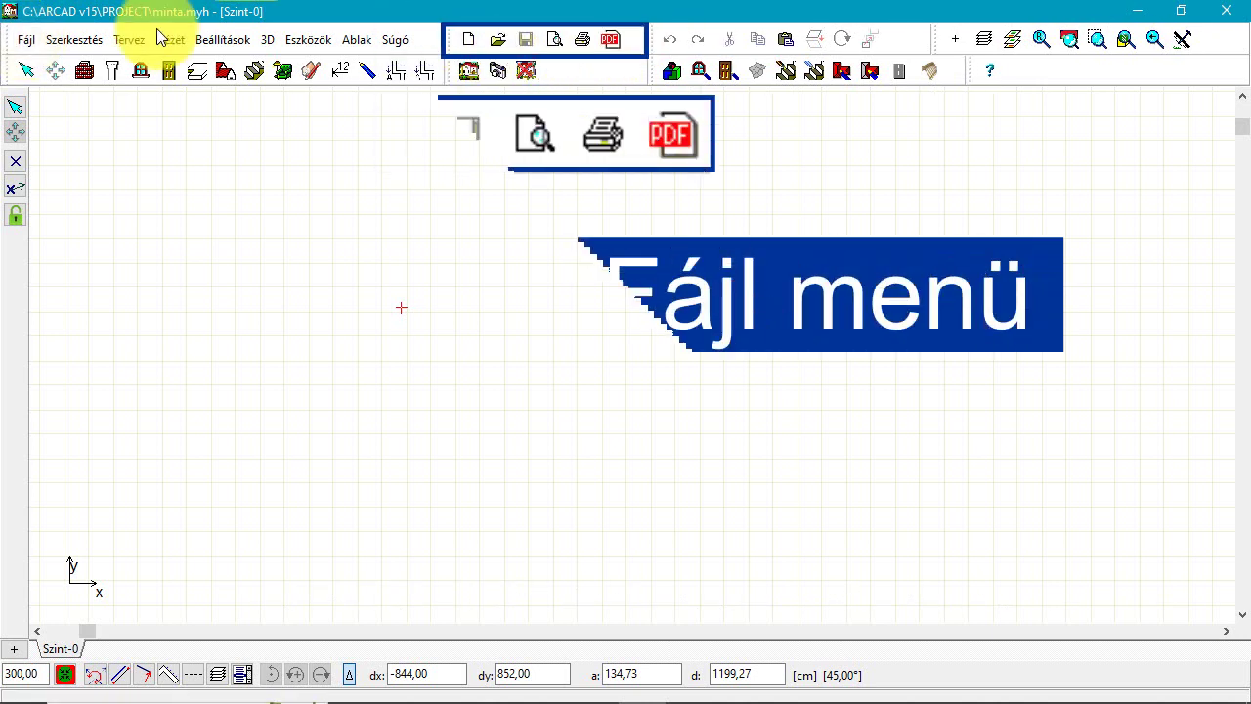
Start exporting the plan to view the available export file types, and cancel the export.
left_click(25, 40)
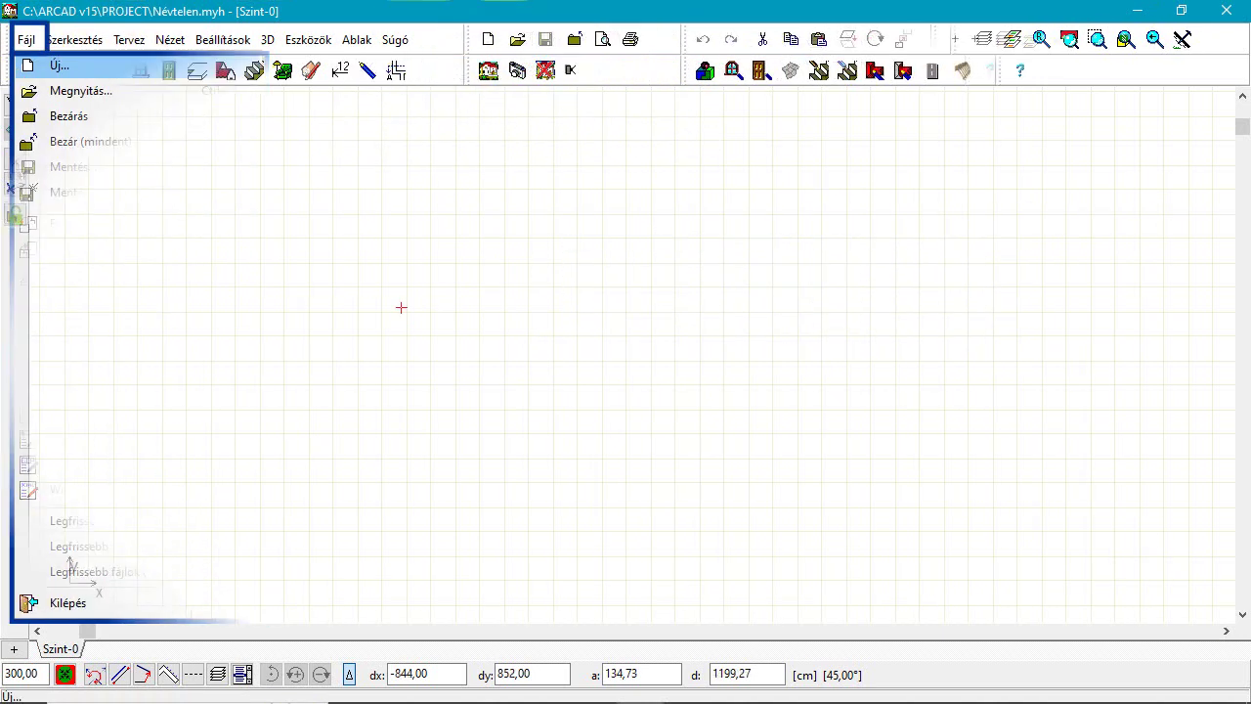
left_click(25, 40)
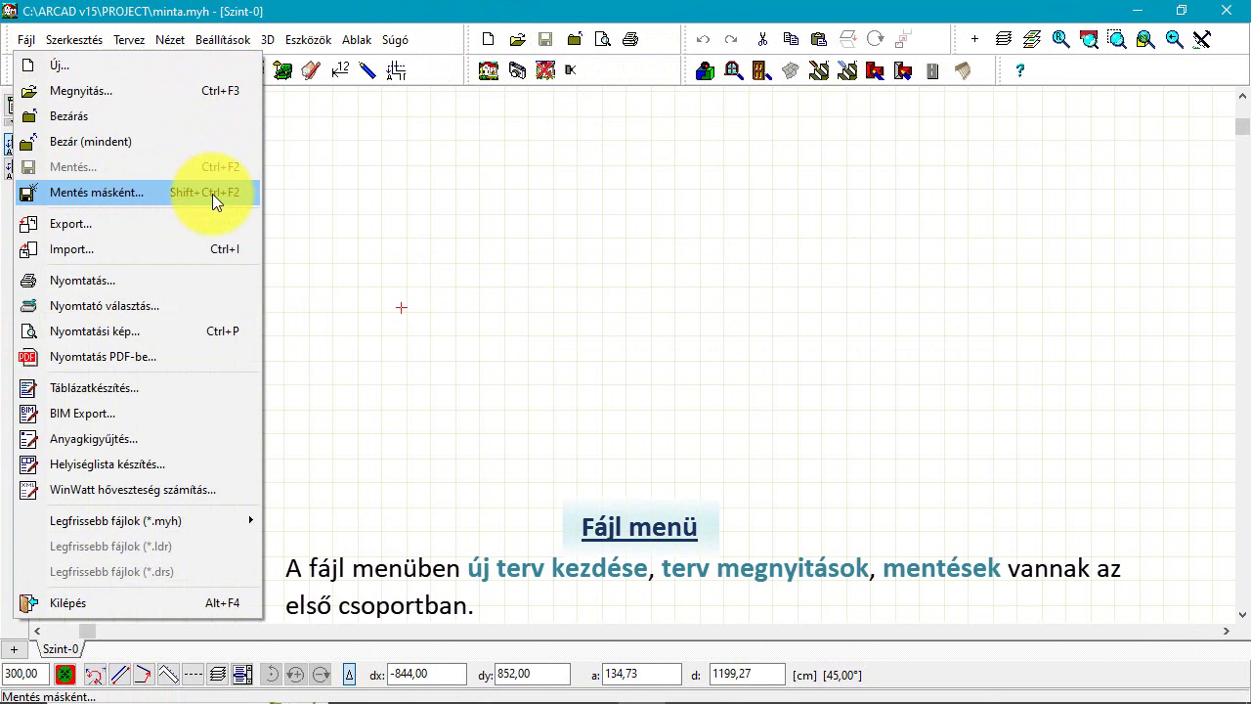
left_click(79, 226)
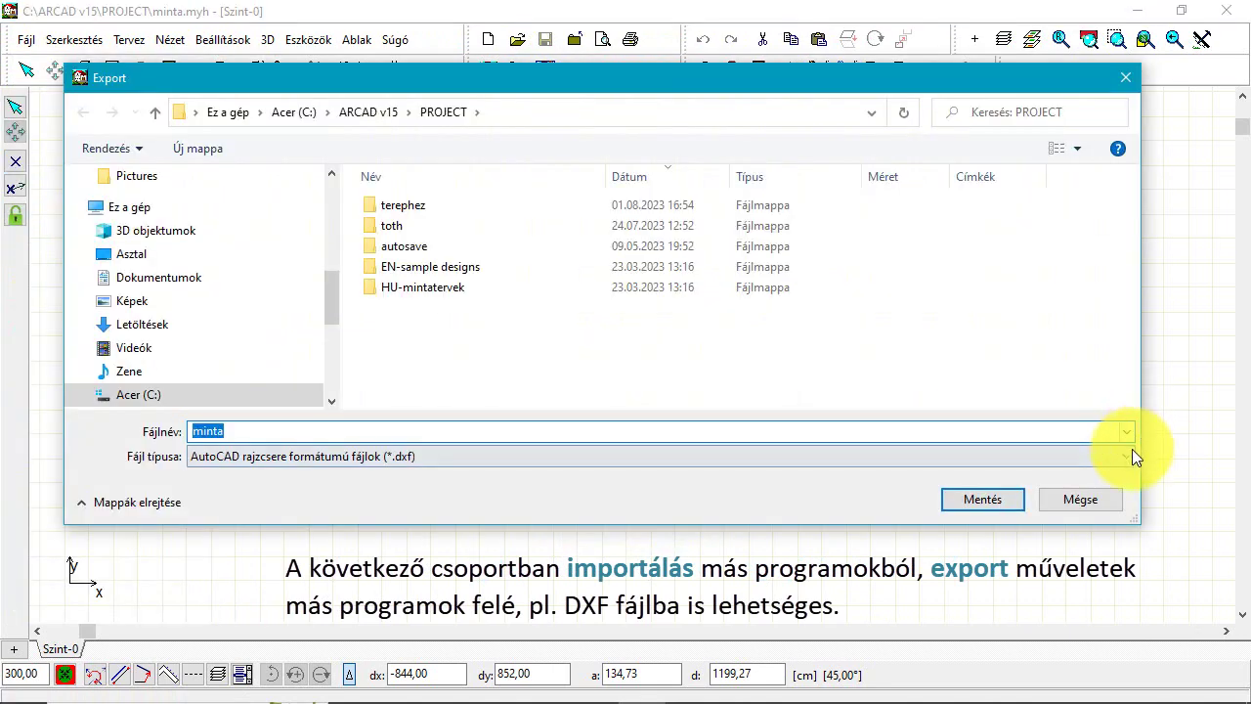
left_click(1132, 457)
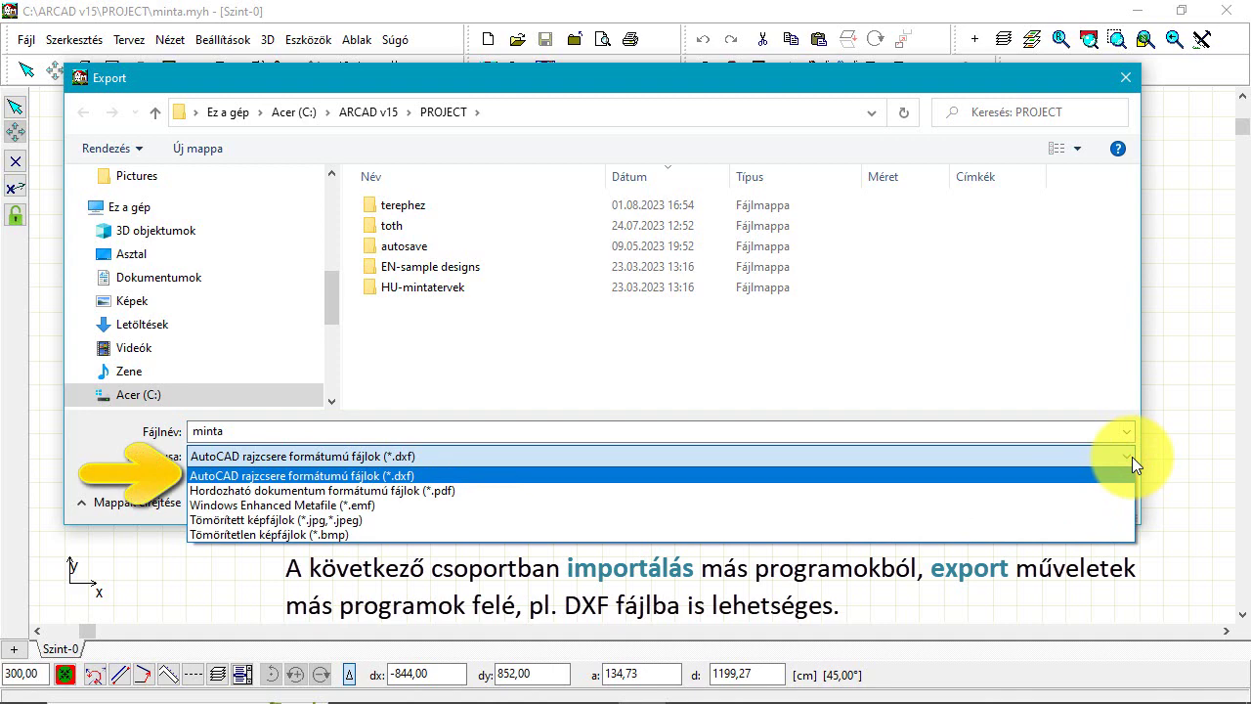
left_click(1119, 357)
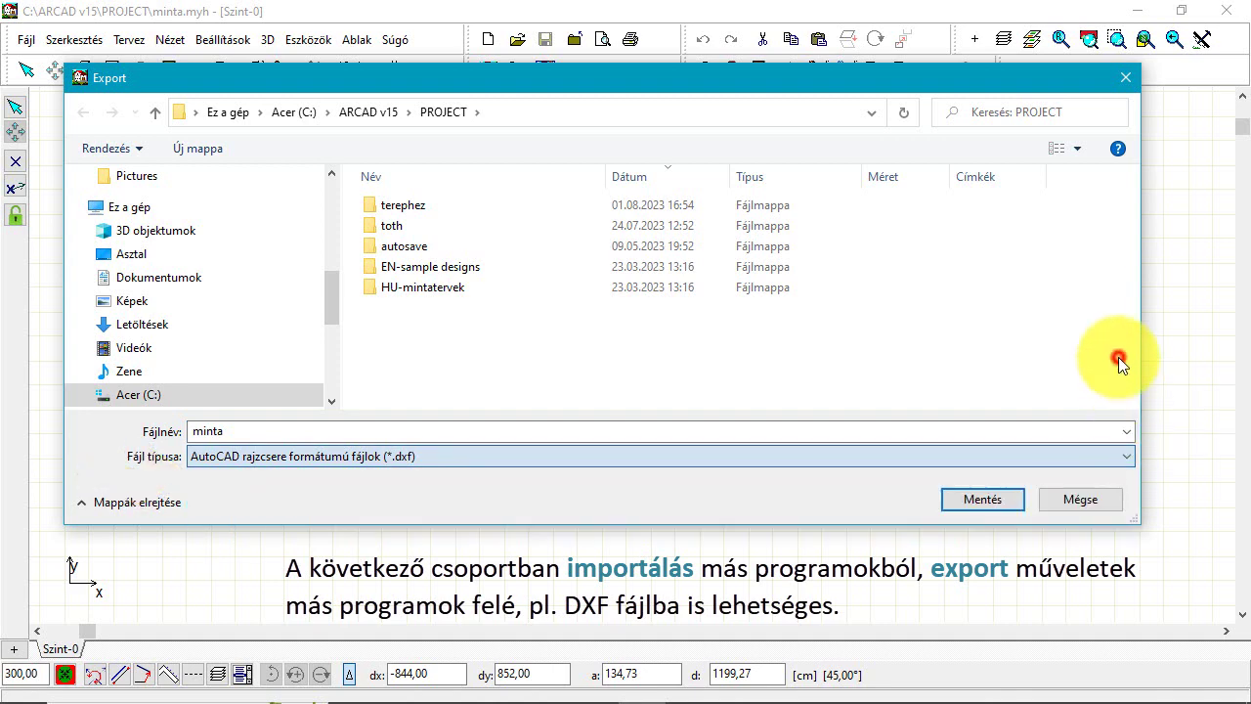
left_click(1080, 500)
Look over the Szerkesztés commands, including the Transzformáció options and the wall, window and door editing groups.
left_click(26, 40)
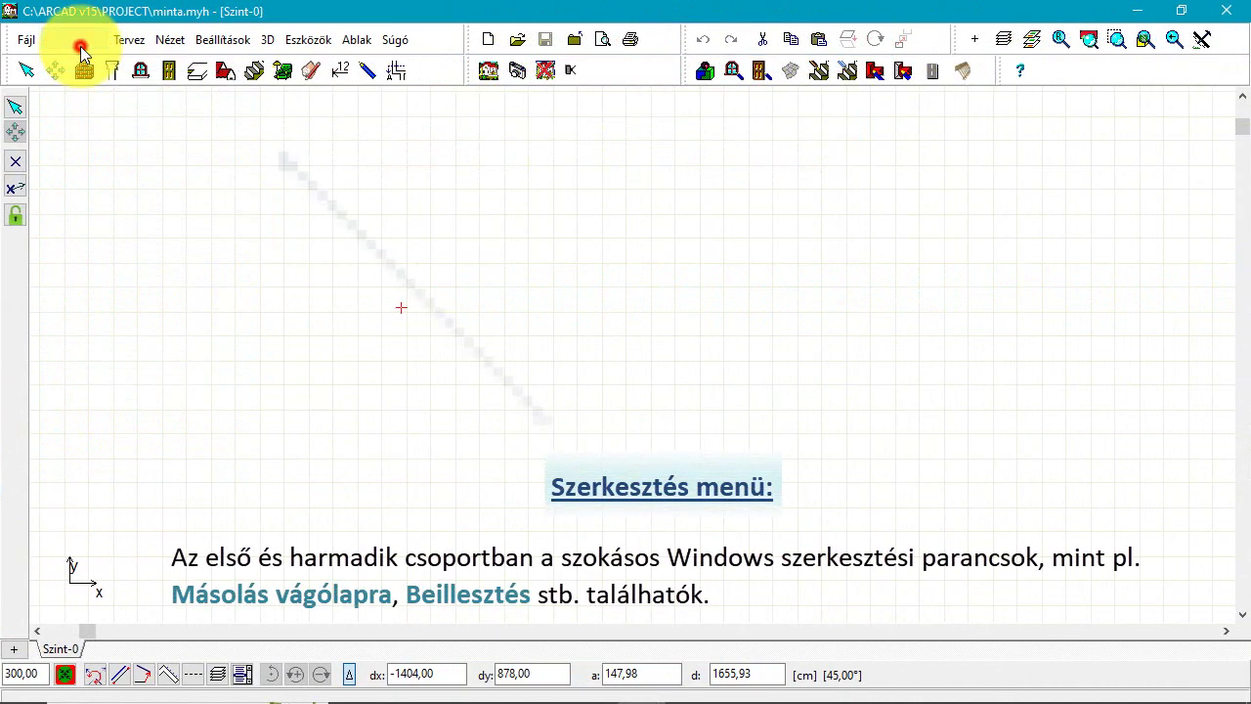
left_click(80, 46)
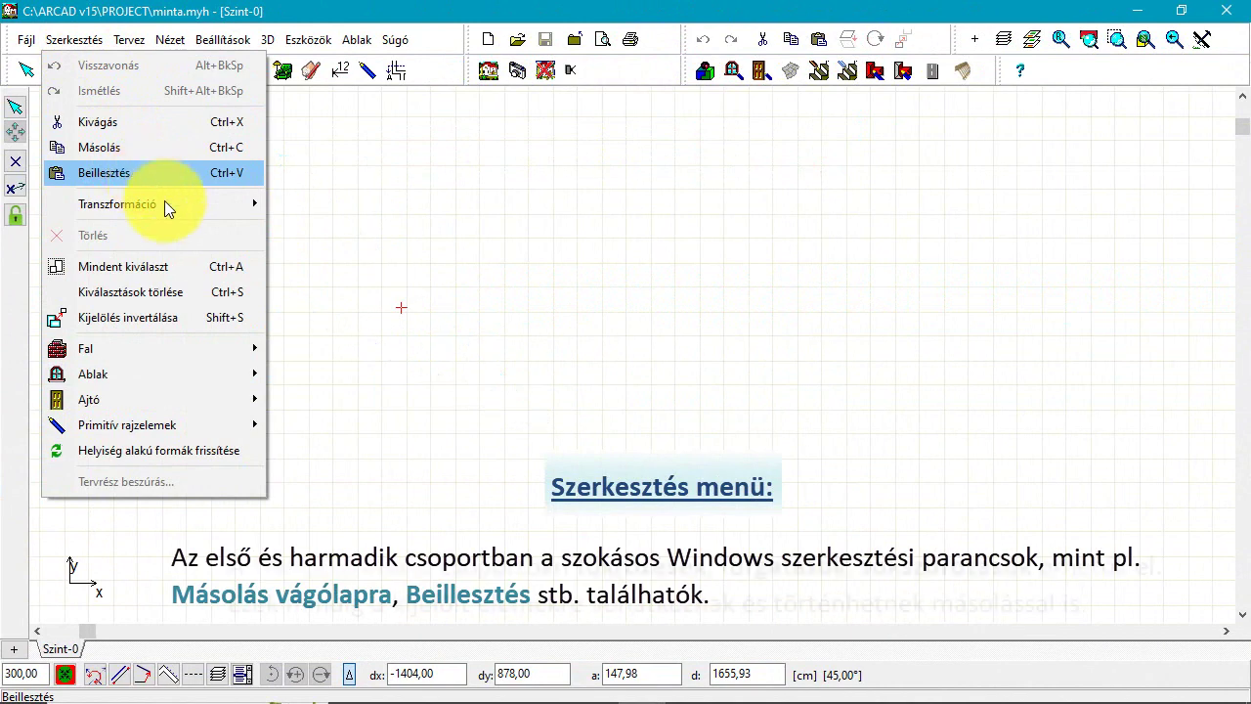
mouse_move(144, 203)
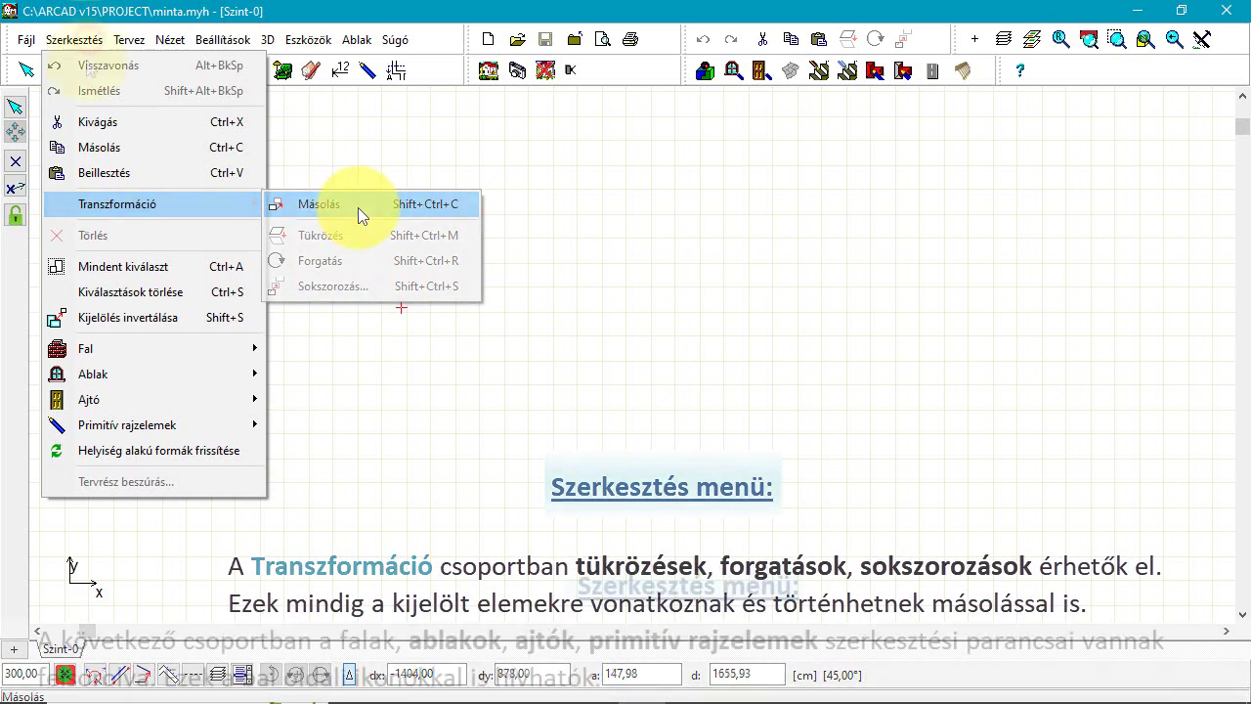
mouse_move(180, 358)
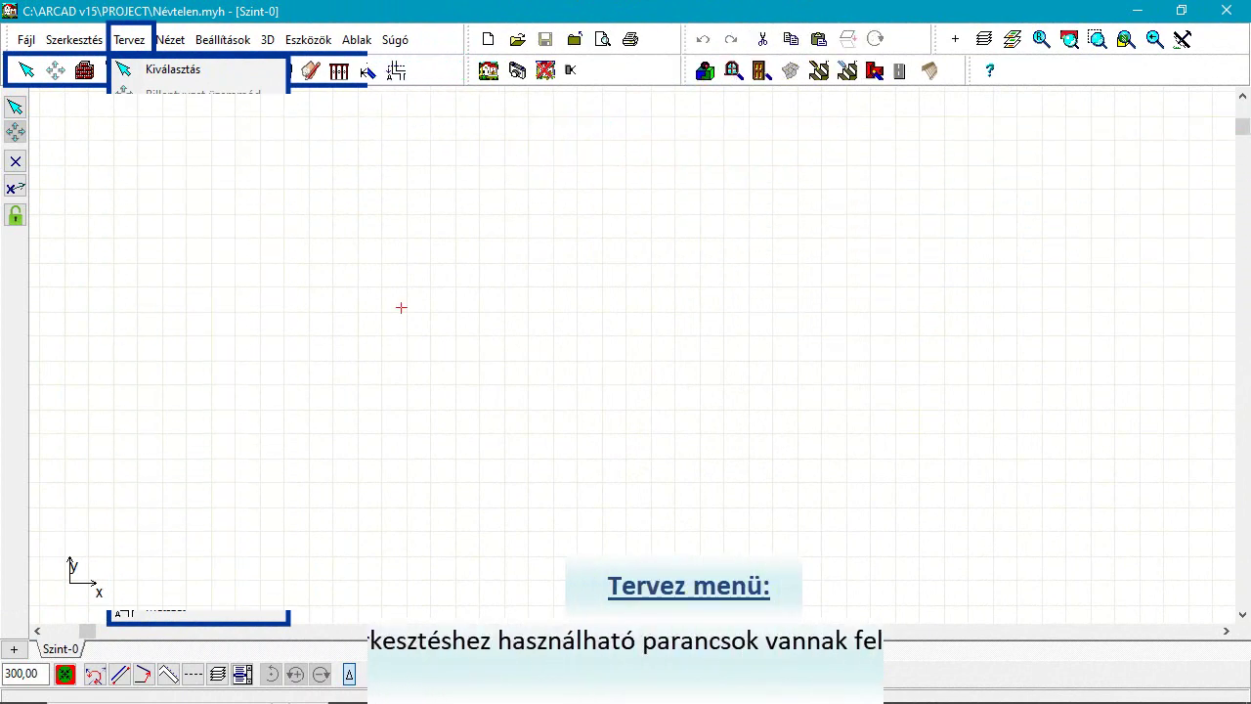
Place an alignment point (Illesztési pont) and a slanted alignment line (Illesztési vonal) on the empty plan.
left_click(128, 40)
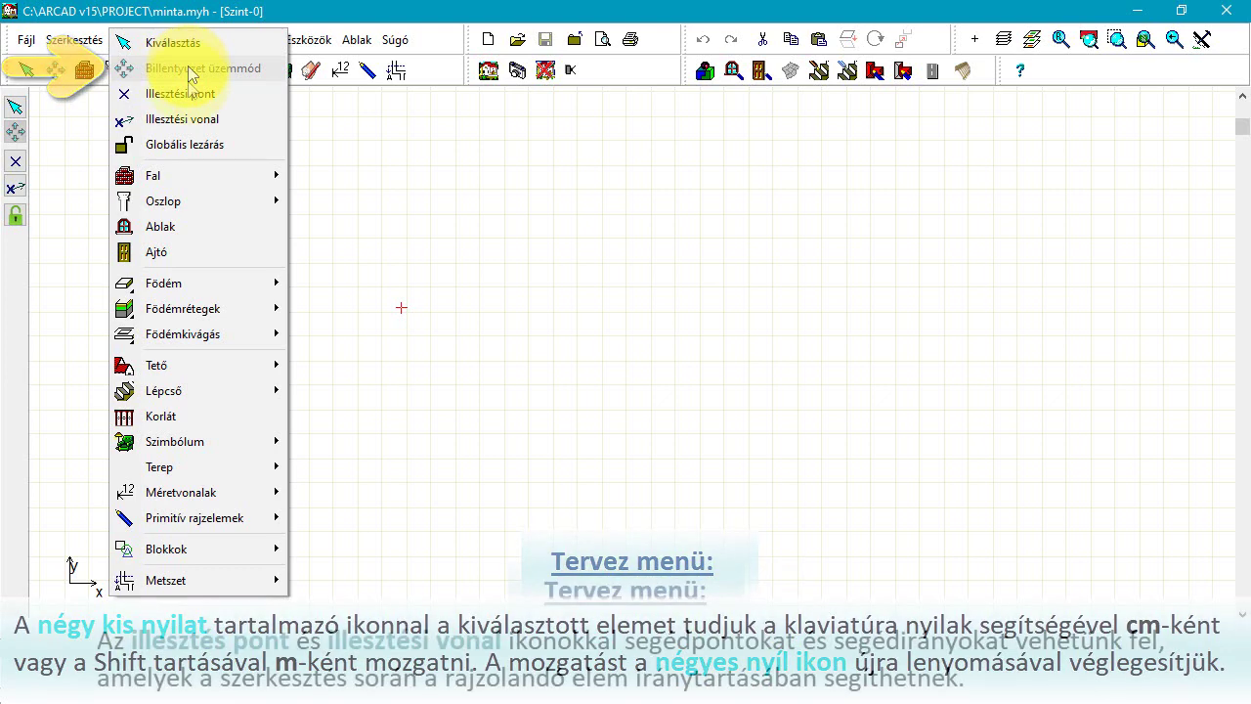
left_click(195, 120)
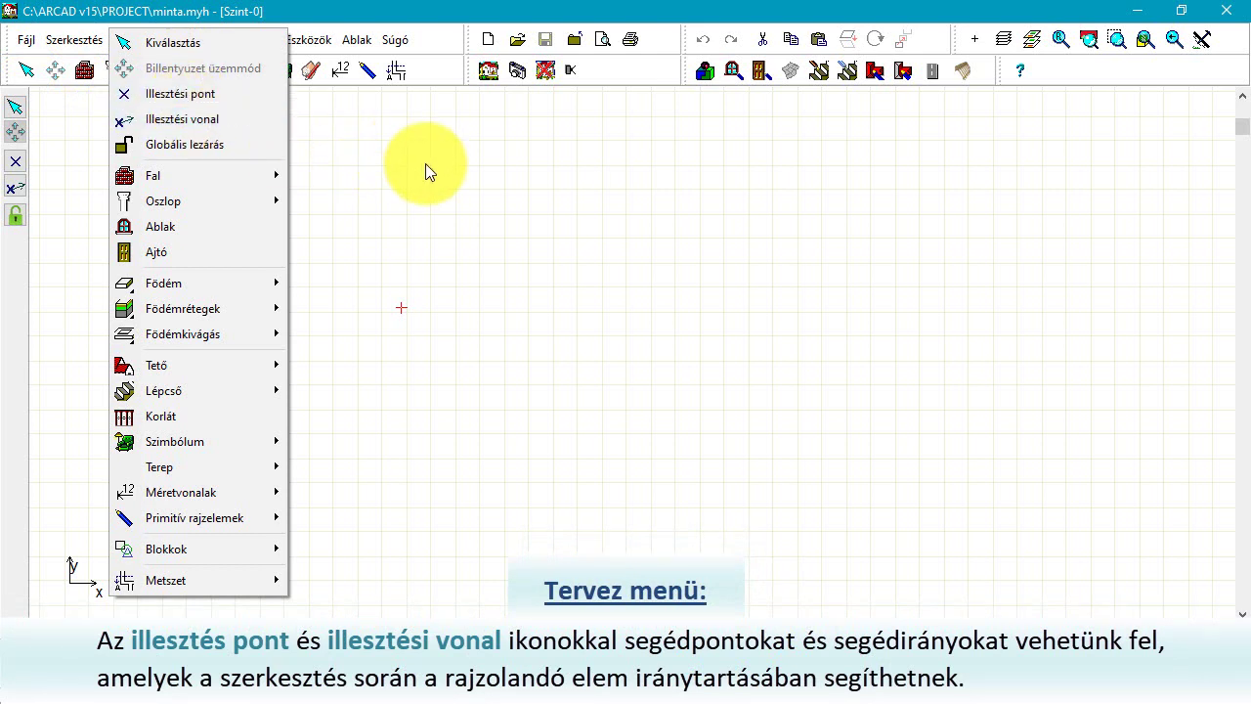
left_click(168, 173)
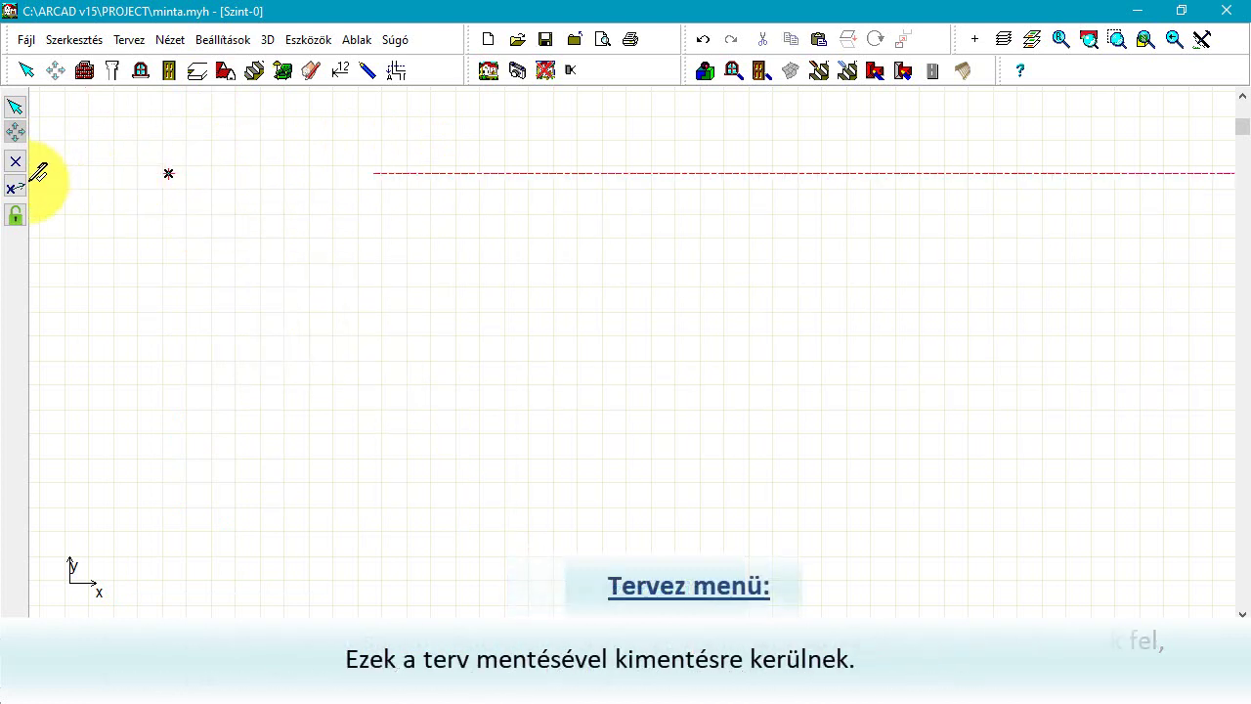
left_click(308, 239)
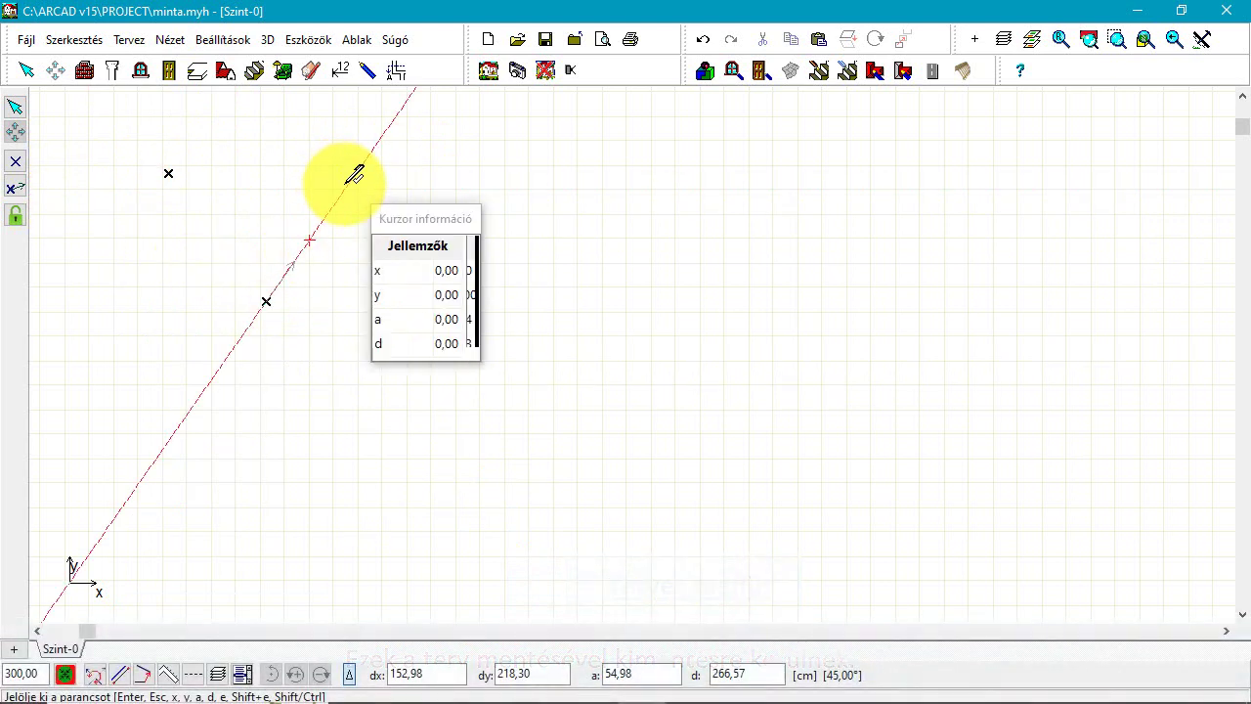
Try to draw a straight wall along the direction of the slanted alignment line.
left_click(86, 69)
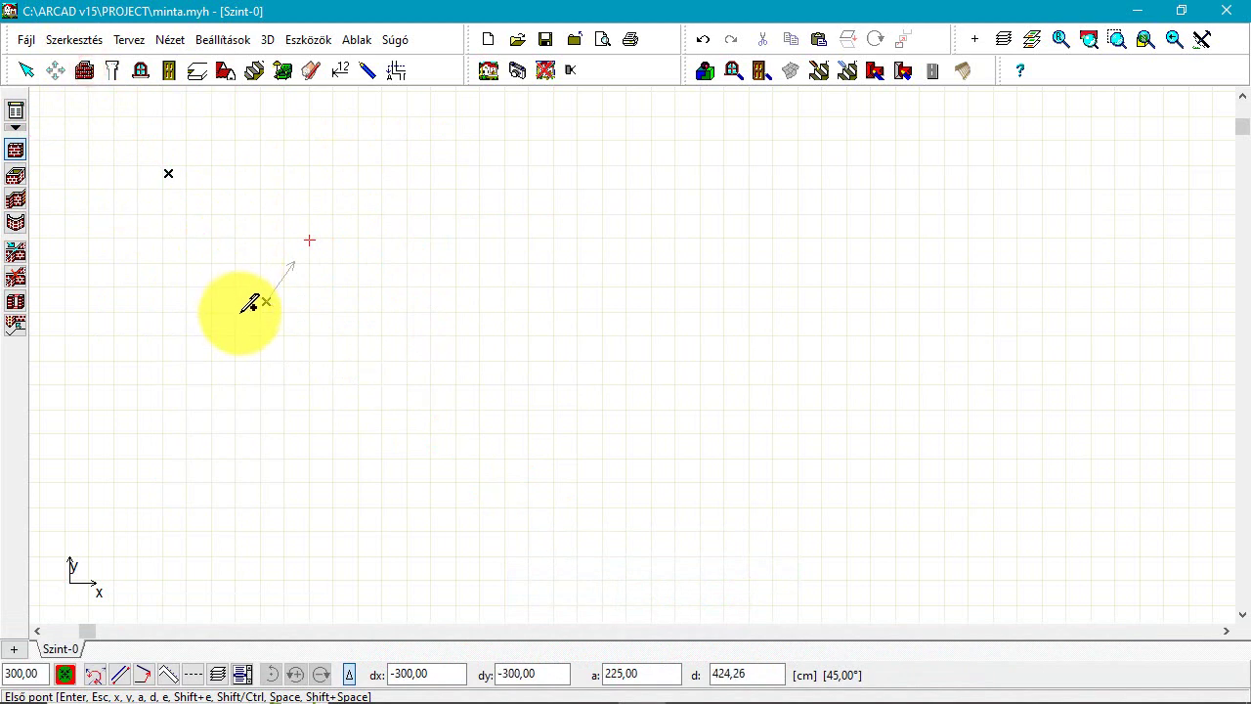
left_click(235, 344)
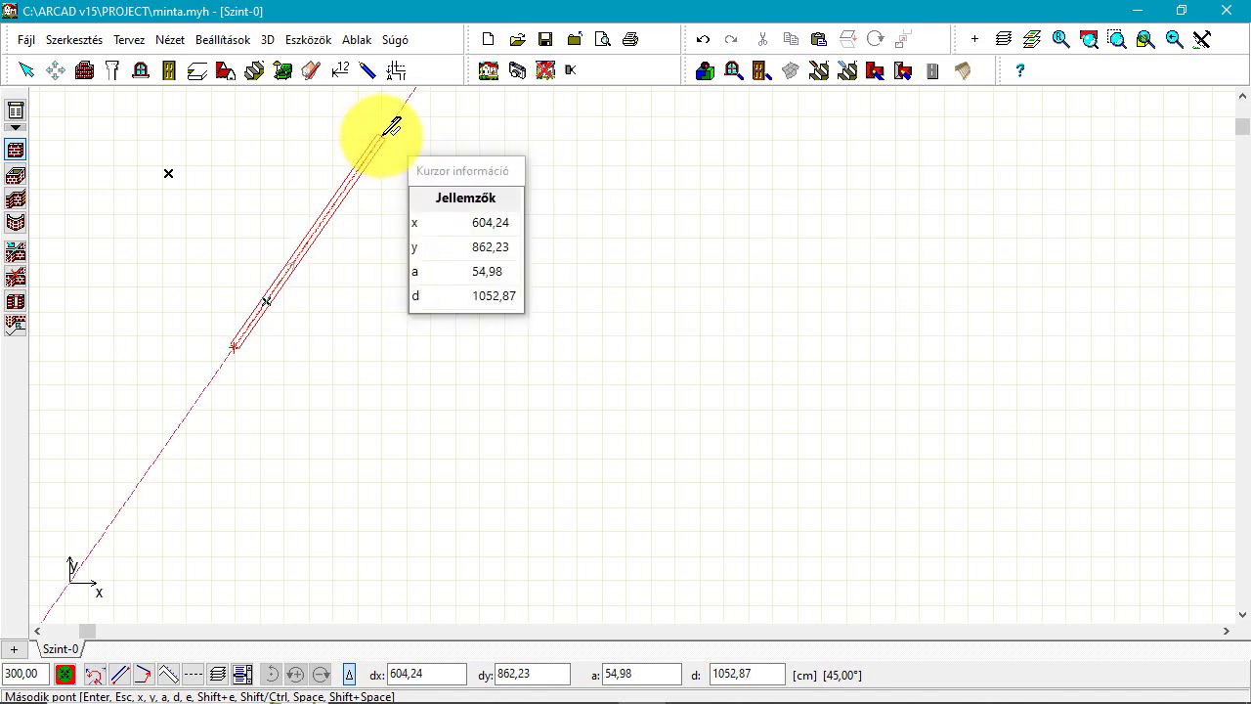
right_click(391, 131)
left_click(439, 158)
Delete the alignment point and the alignment line from the plan.
left_click(26, 71)
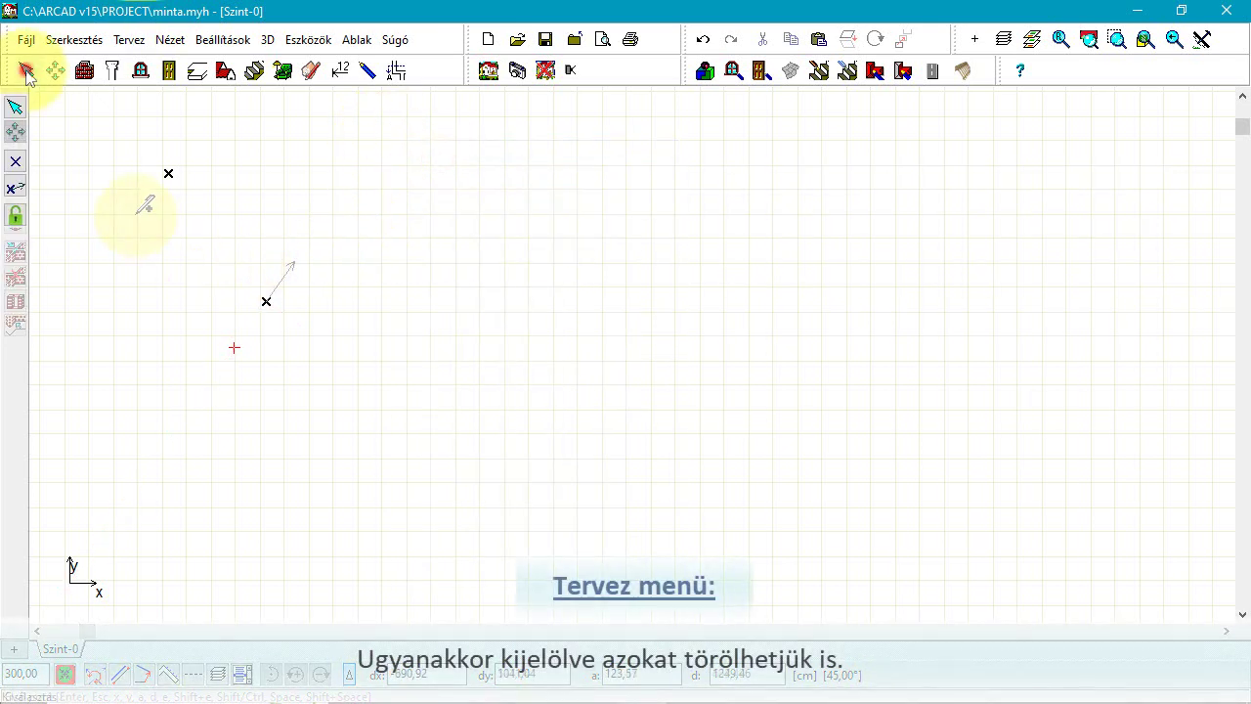
left_click(168, 174)
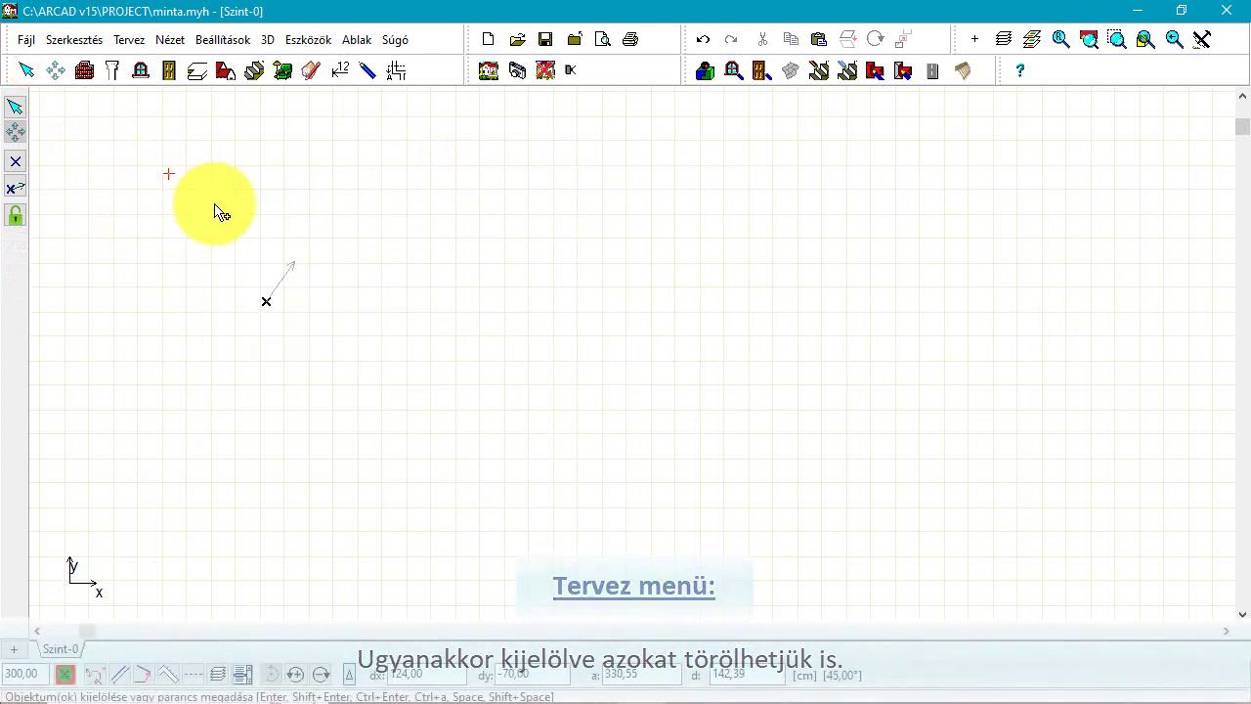
left_click(267, 303)
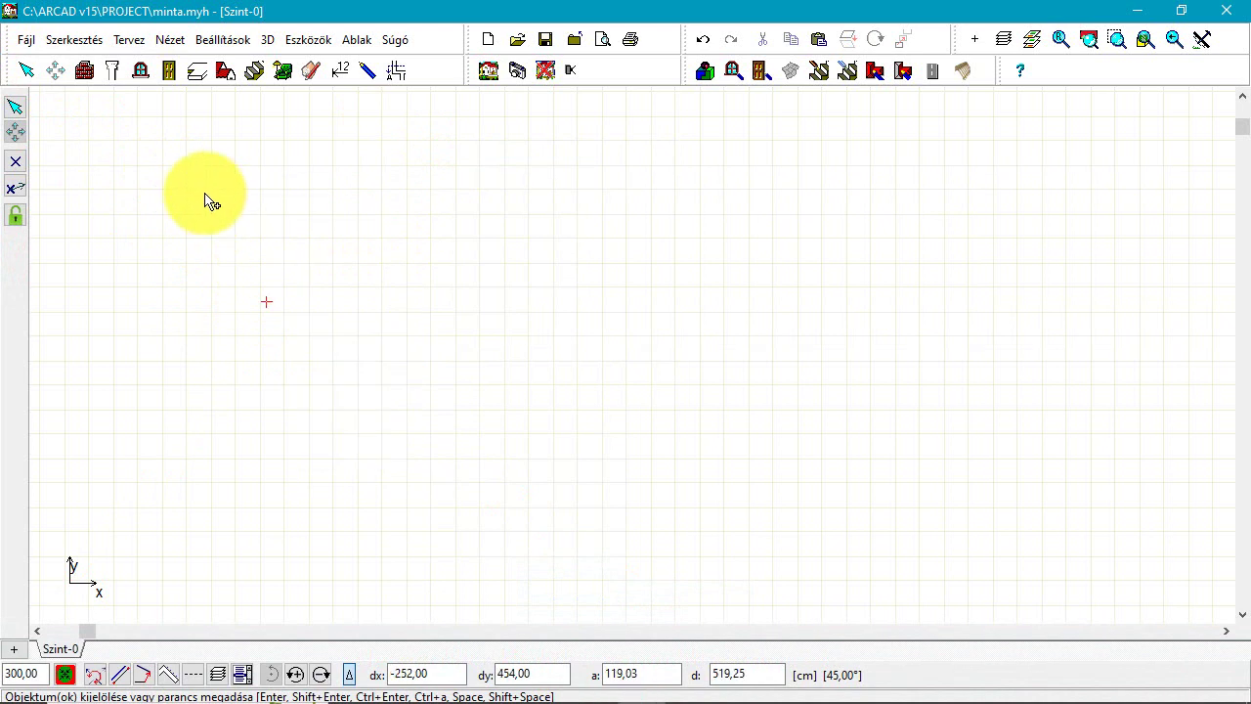
mouse_move(212, 200)
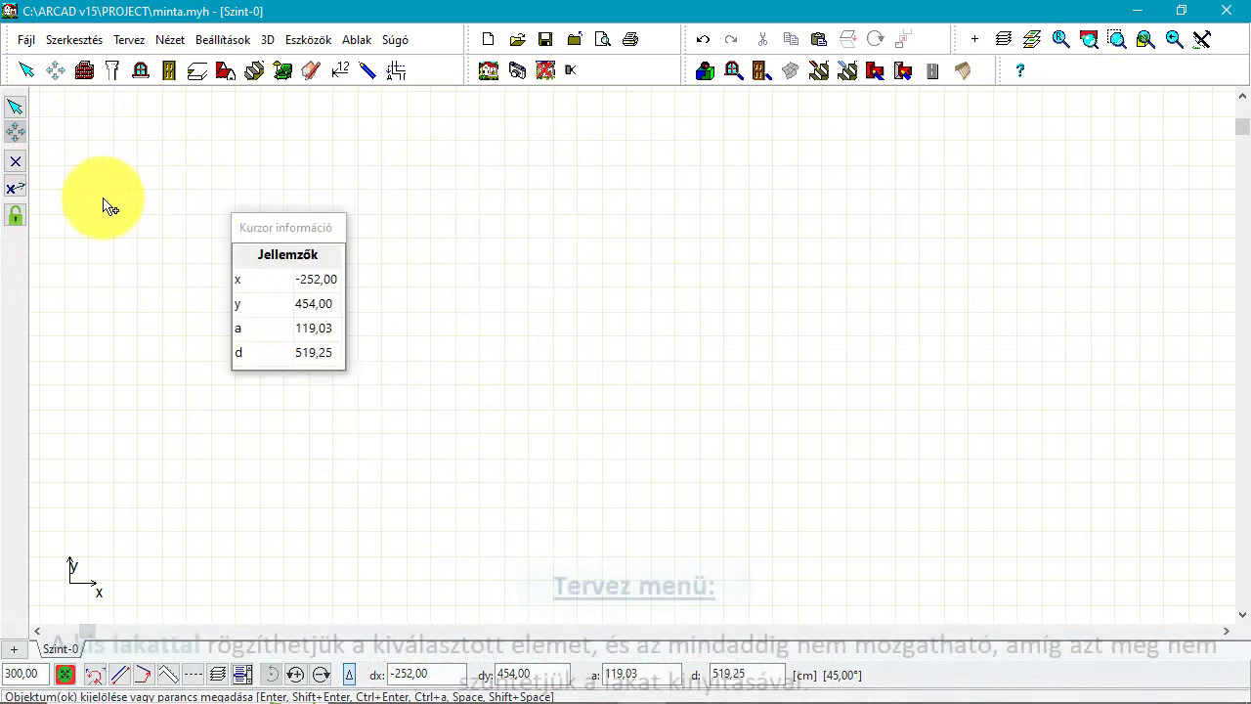
Toggle the Globális lezárás lock and look at the wall types offered under Fal.
left_click(26, 221)
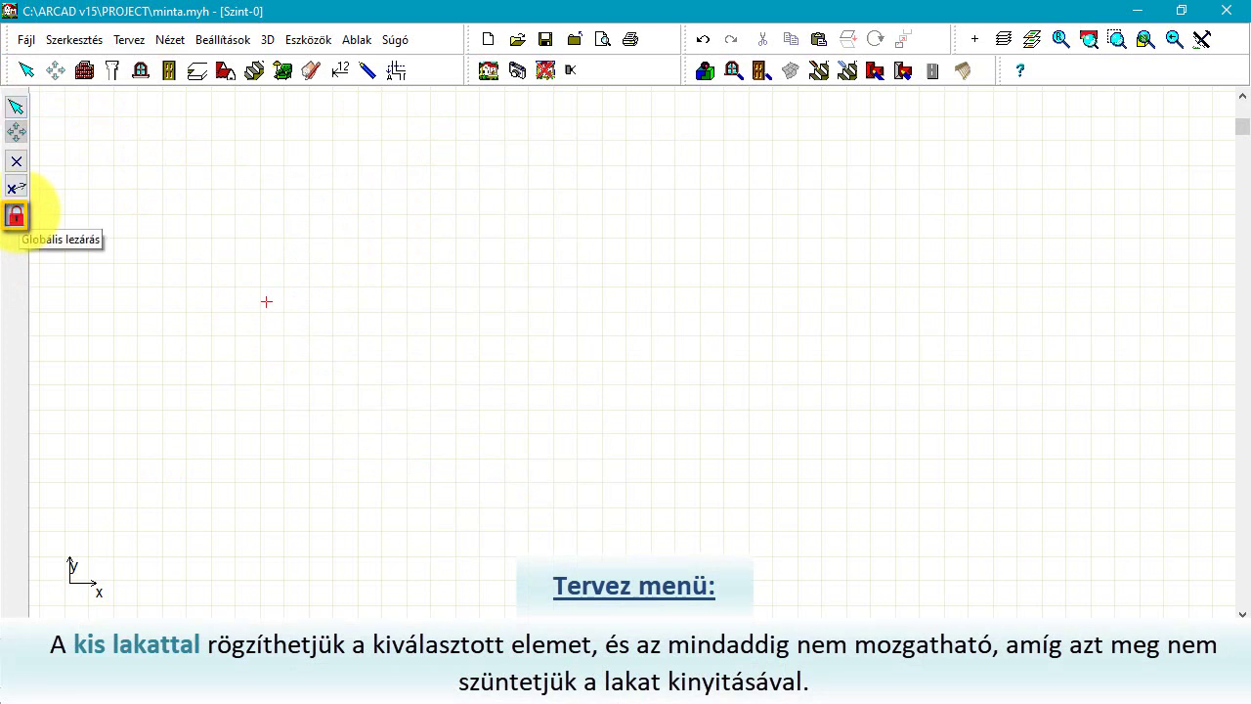
left_click(129, 40)
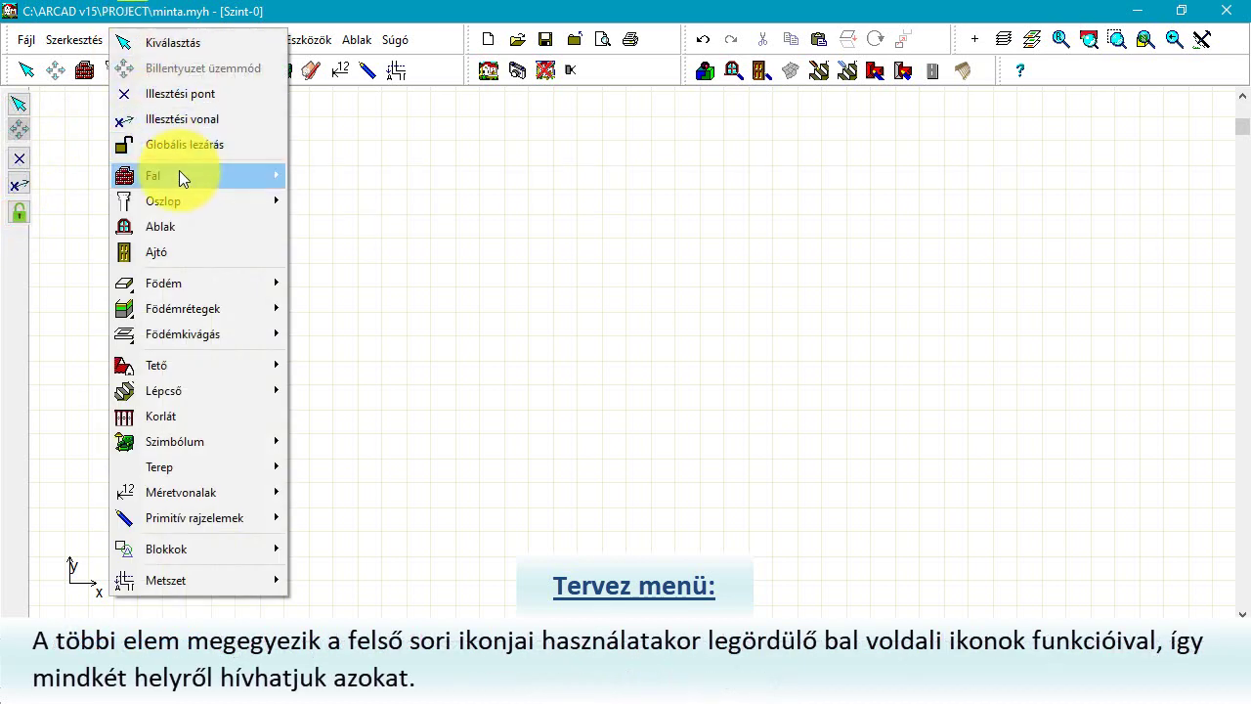
mouse_move(179, 172)
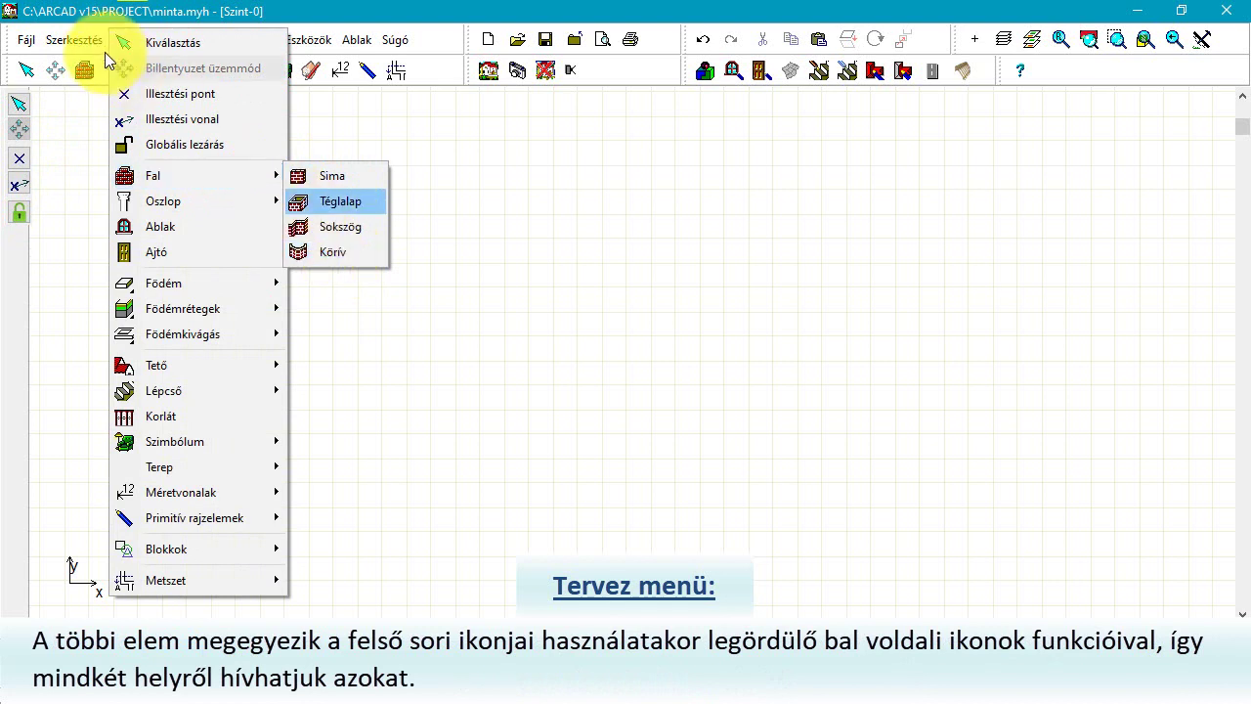
Look at the wall and column tools, the Oszlop types and the Blokkok entry among the Tervez commands.
left_click(84, 70)
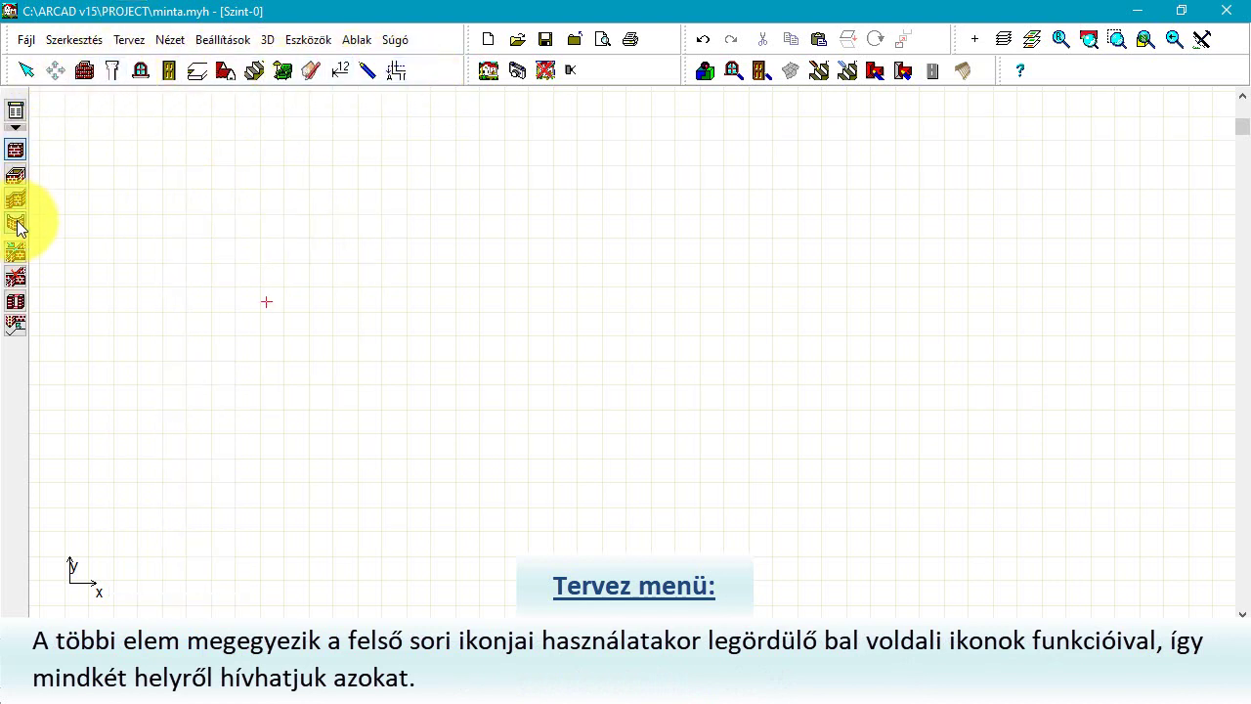
left_click(111, 70)
left_click(133, 40)
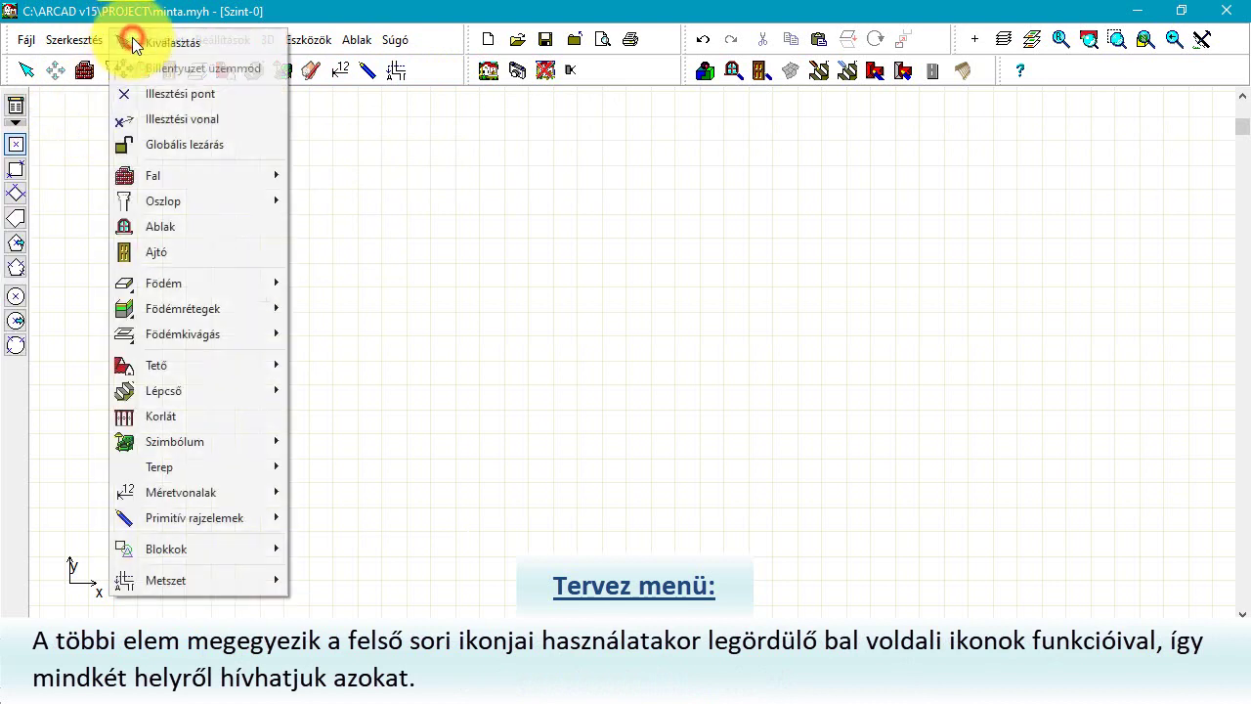
mouse_move(177, 201)
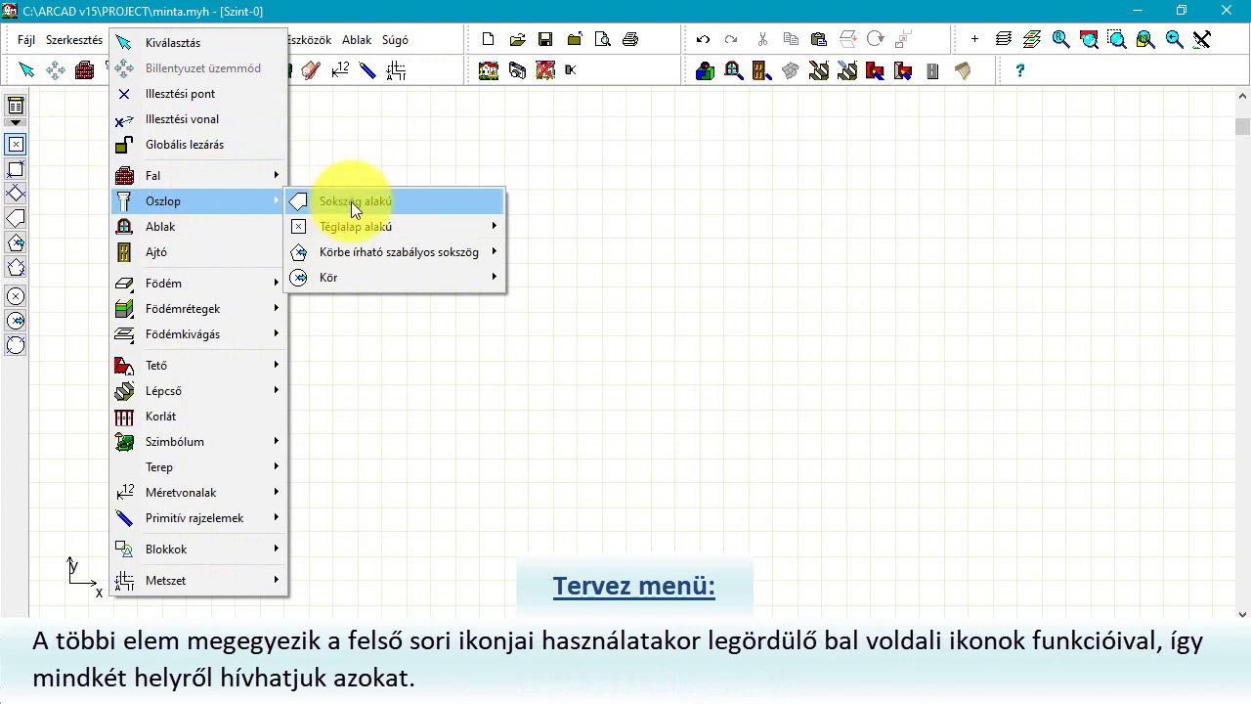
mouse_move(366, 229)
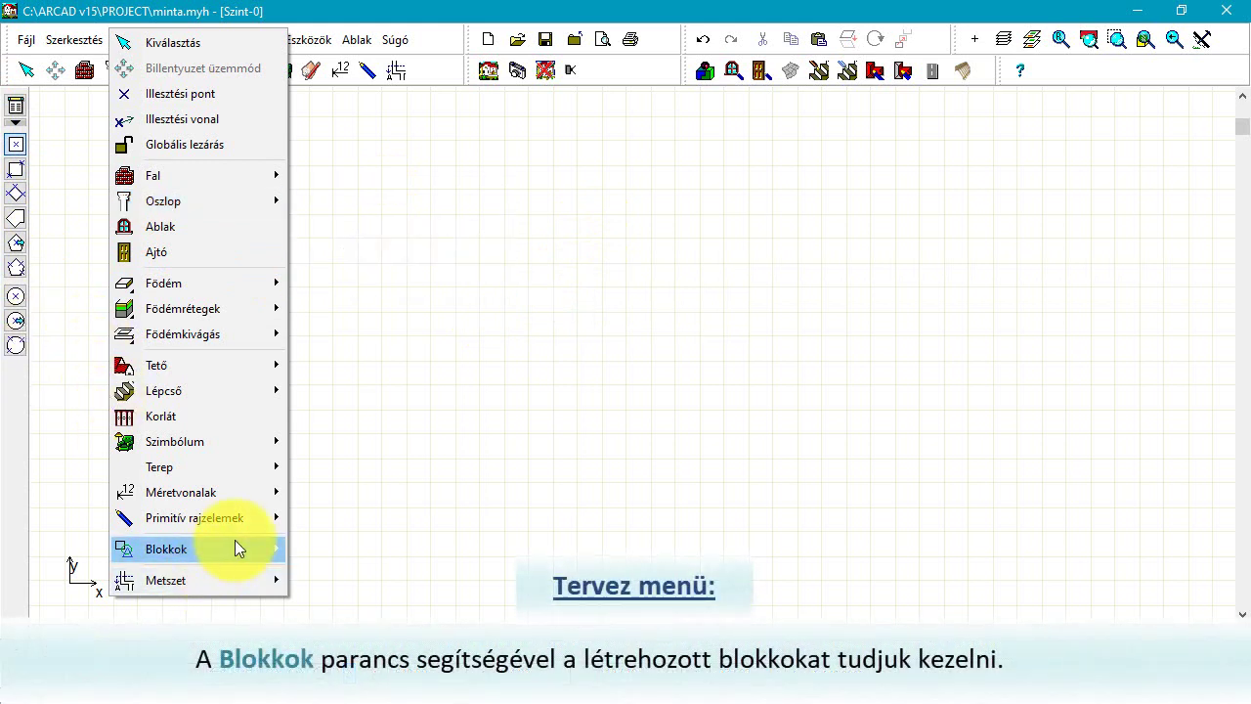
mouse_move(234, 541)
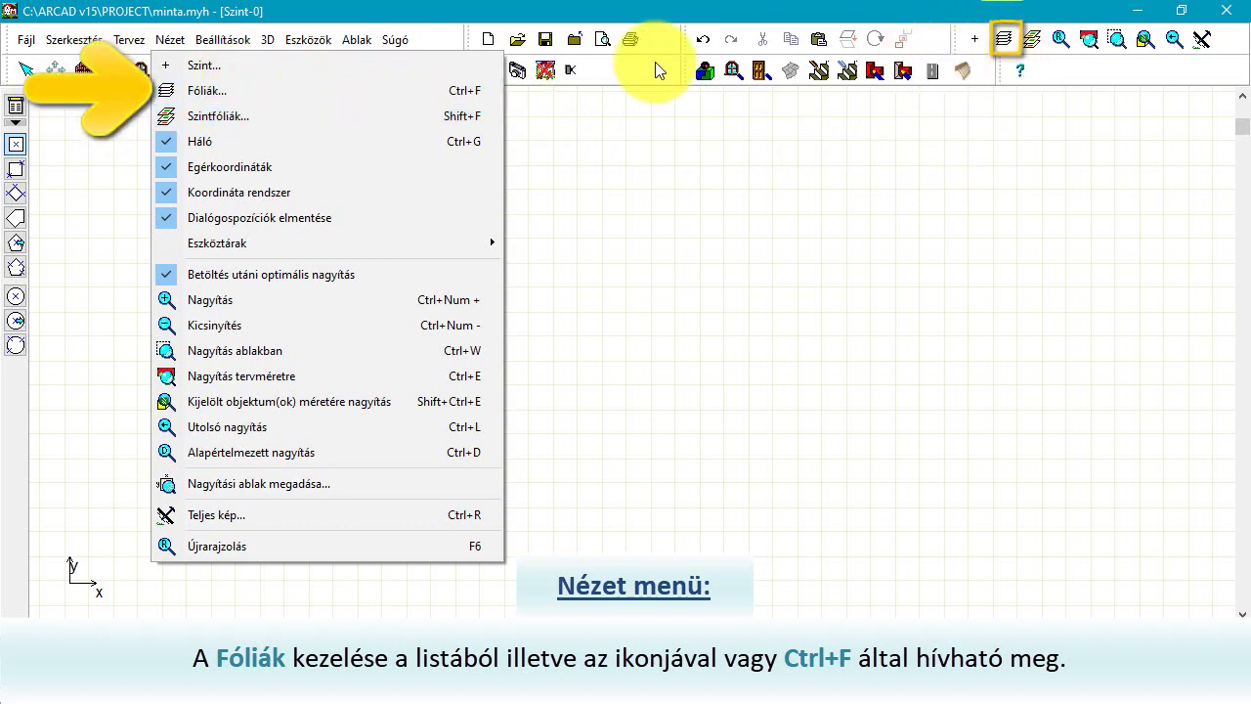
In the Fóliák settings, toggle the 2D visibility of the Tartószerkezetek layer off and back on.
left_click(281, 93)
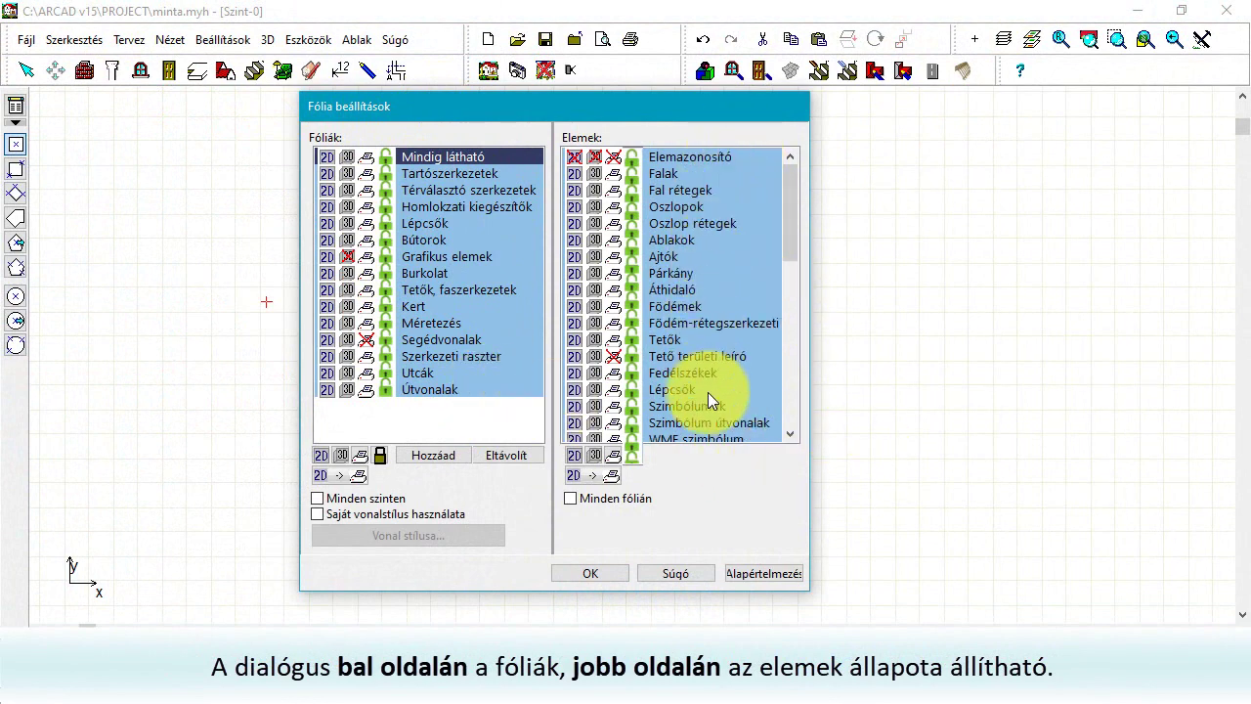
left_click(328, 174)
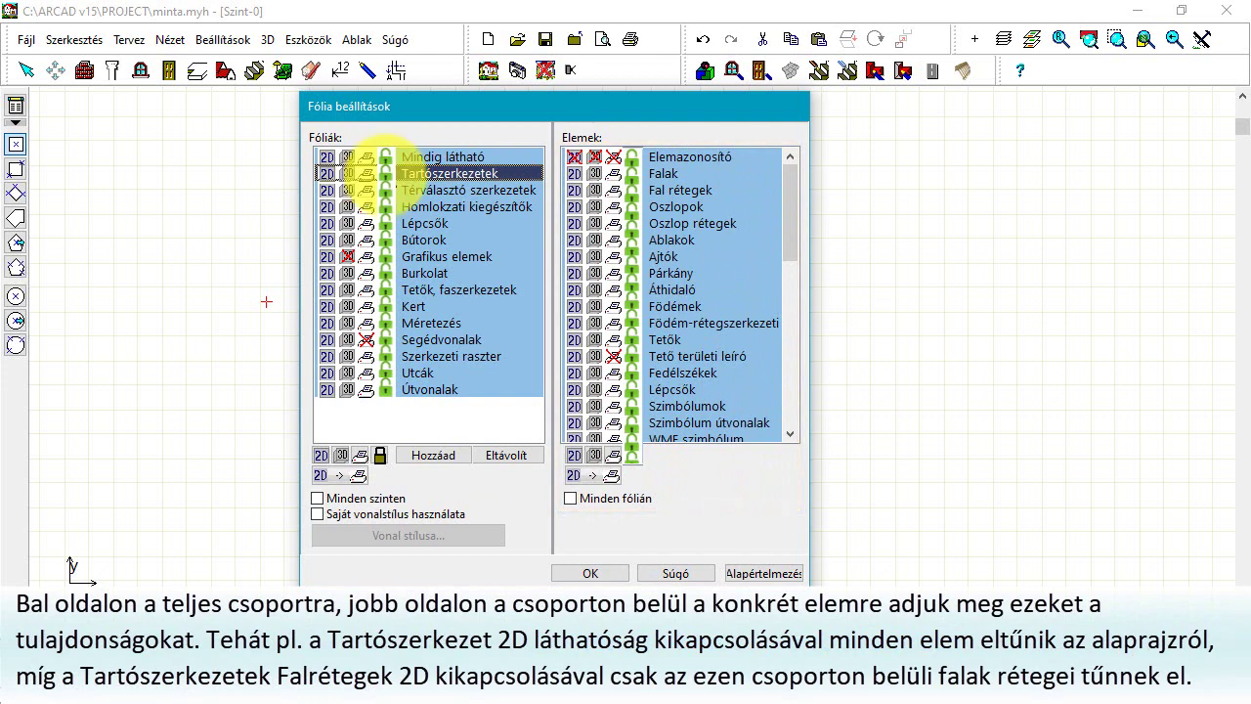
left_click(326, 174)
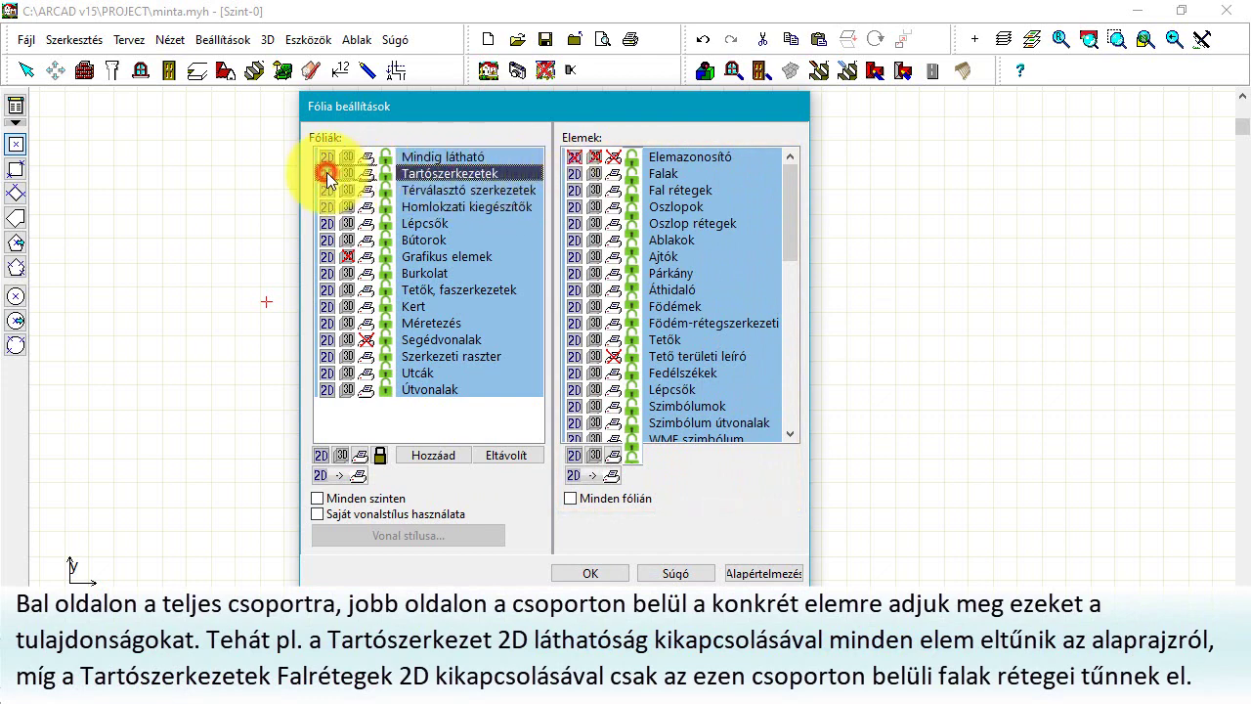
left_click(326, 176)
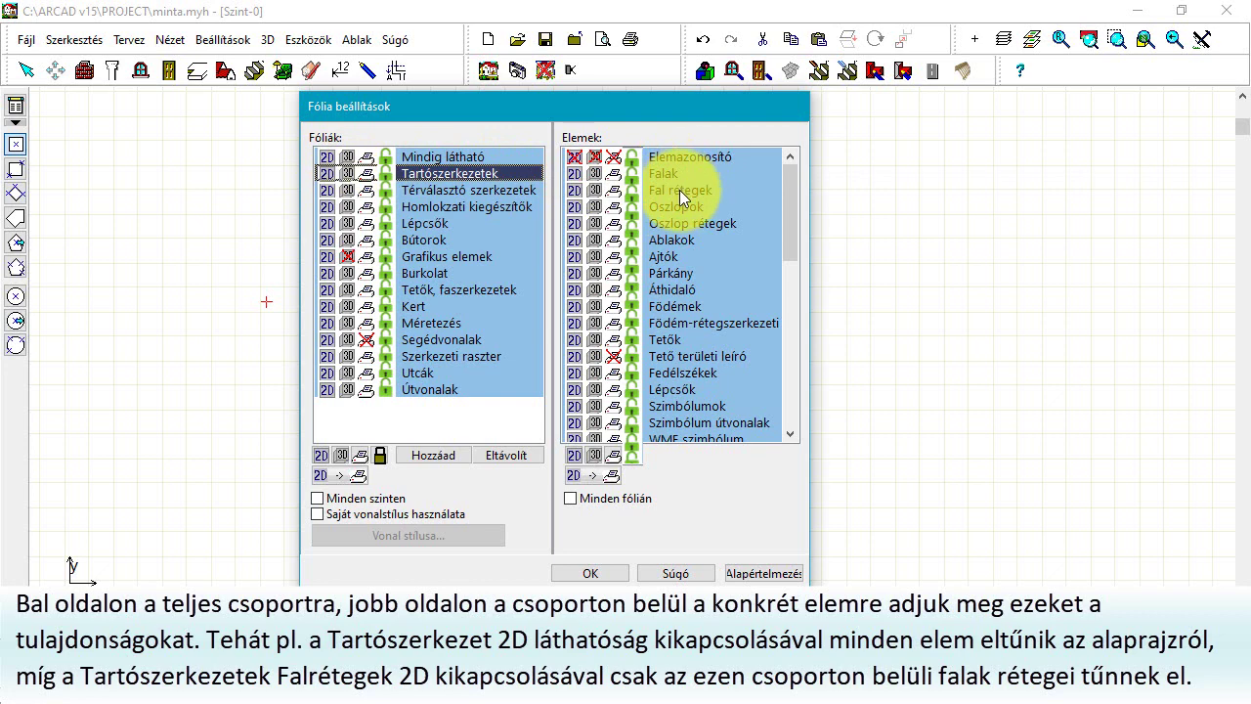
Toggle the 2D visibility of Falak and Fal rétegek within Tartószerkezetek off and on, and close the layer settings.
left_click(577, 191)
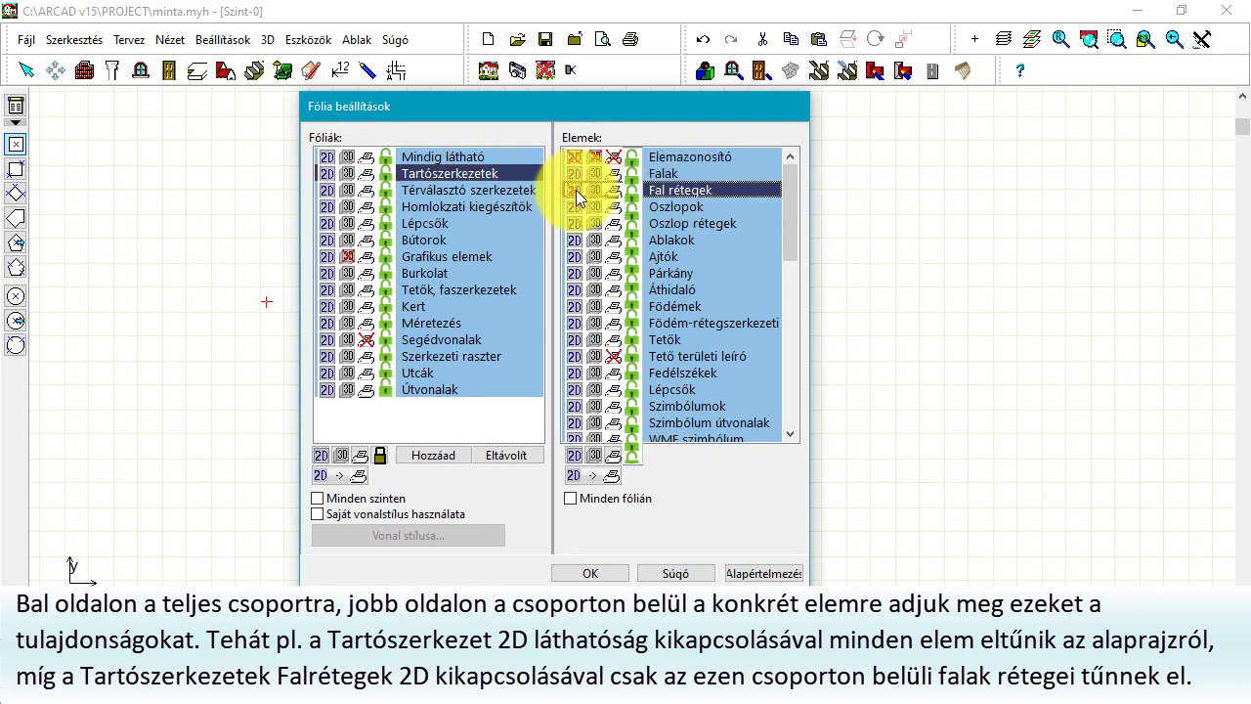
left_click(575, 174)
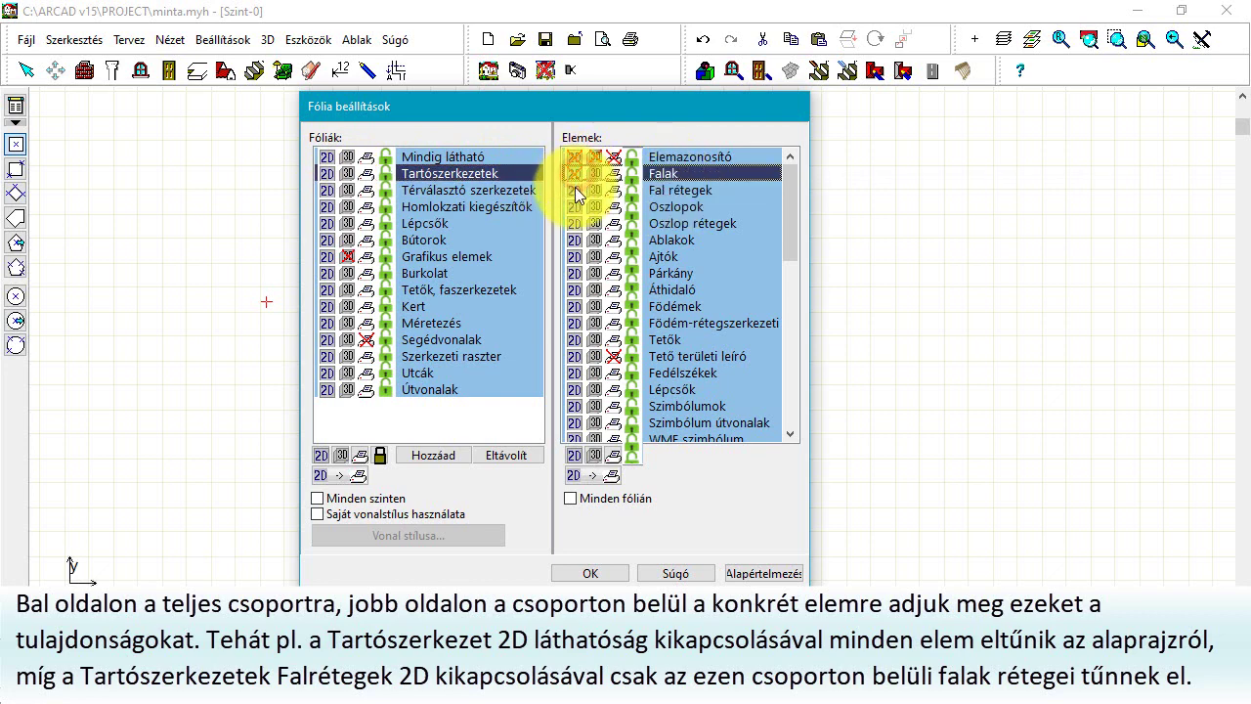
left_click(574, 190)
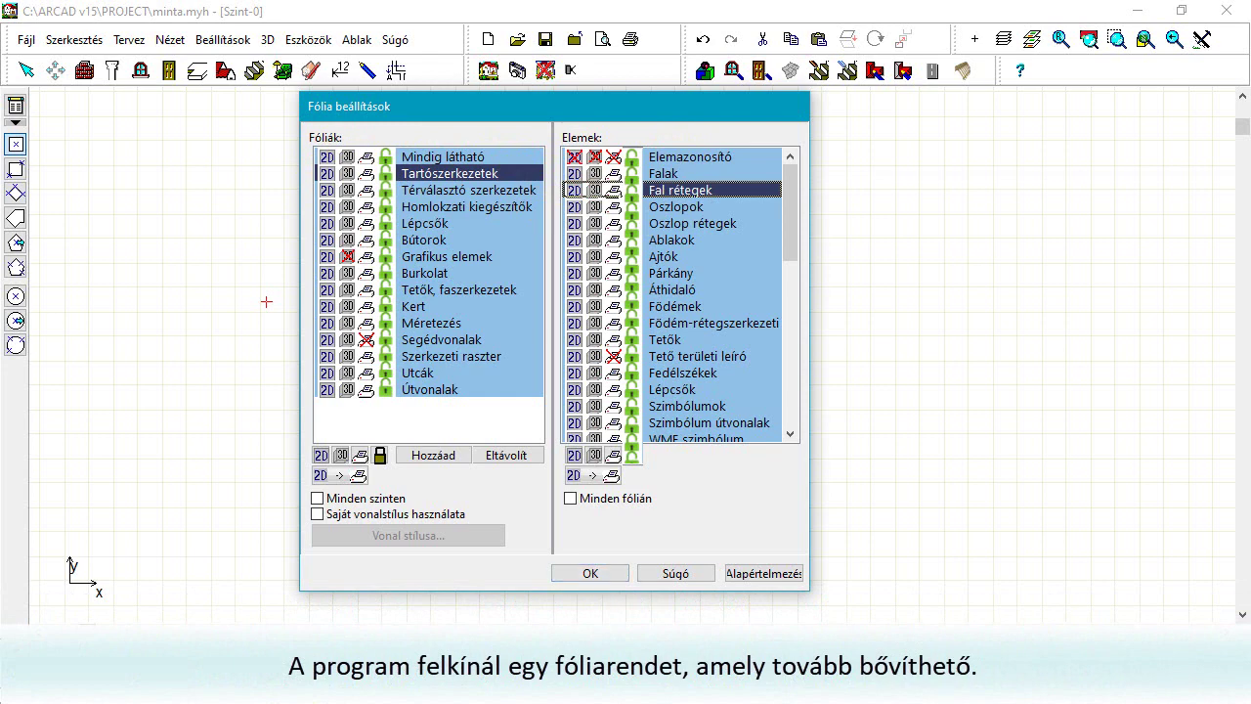
left_click(591, 572)
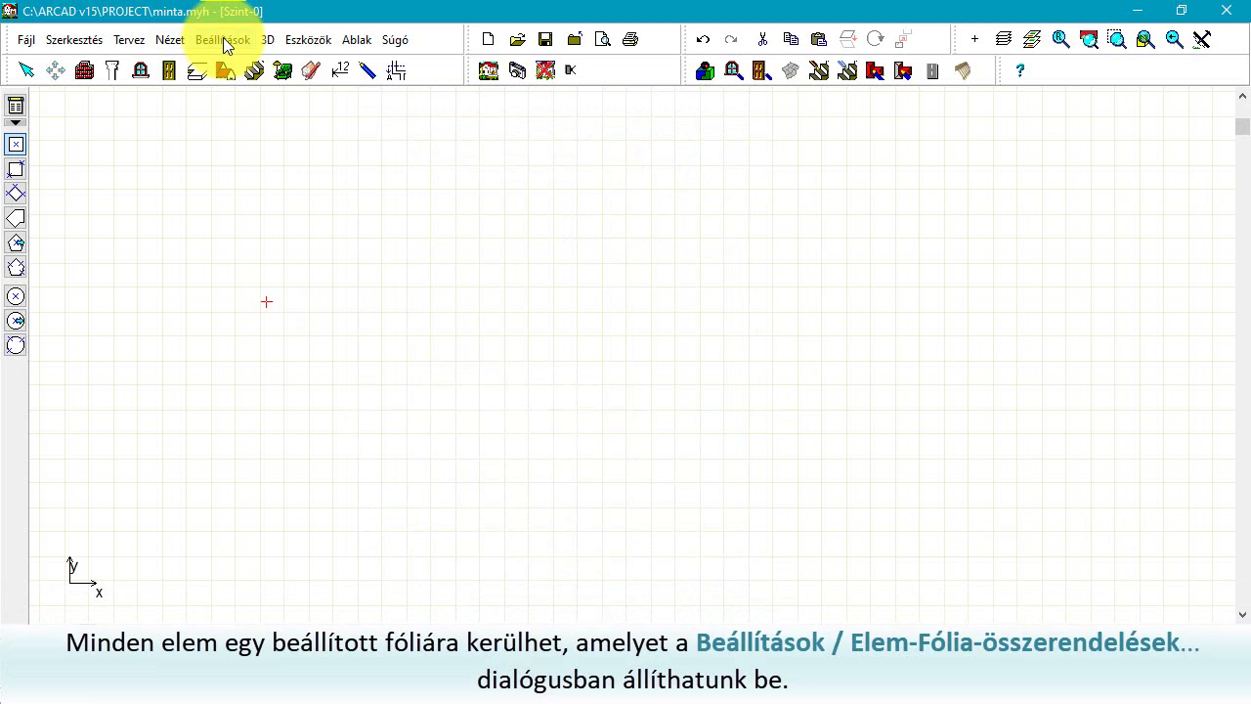
Look at the layers that can be assigned to Falak in Elem-fólia összerendelések, leaving the assignments unmodified.
left_click(224, 41)
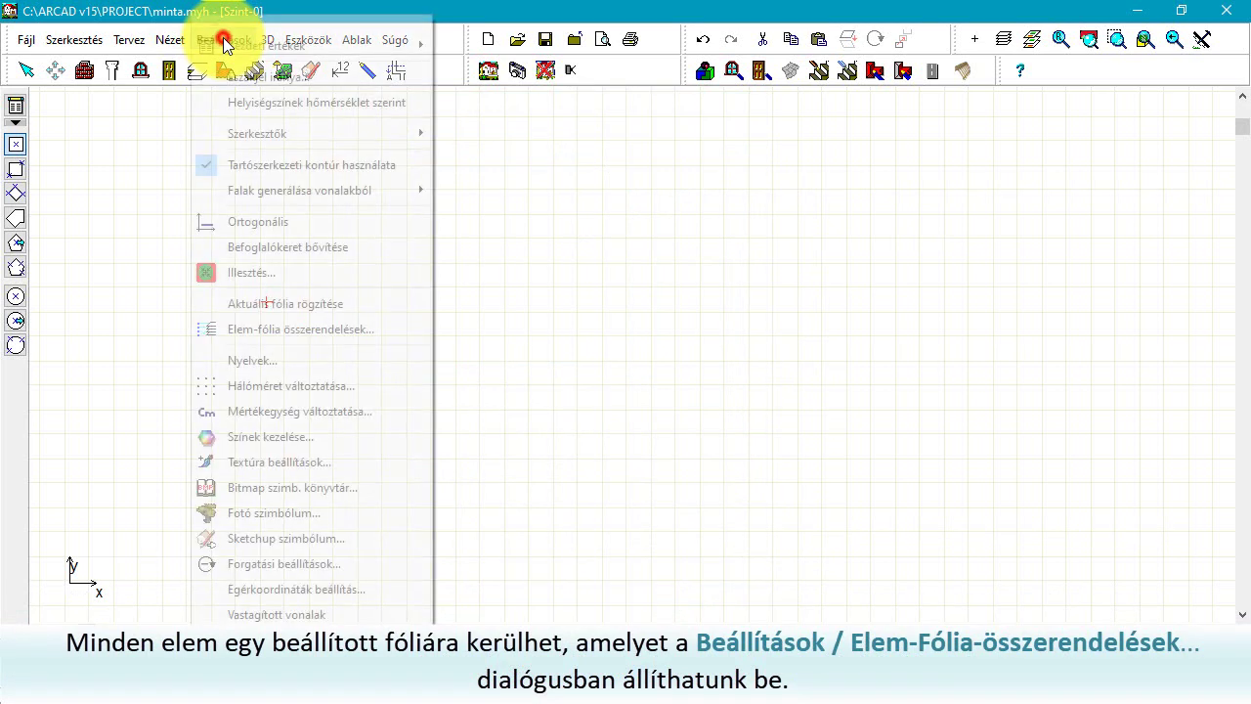
left_click(349, 332)
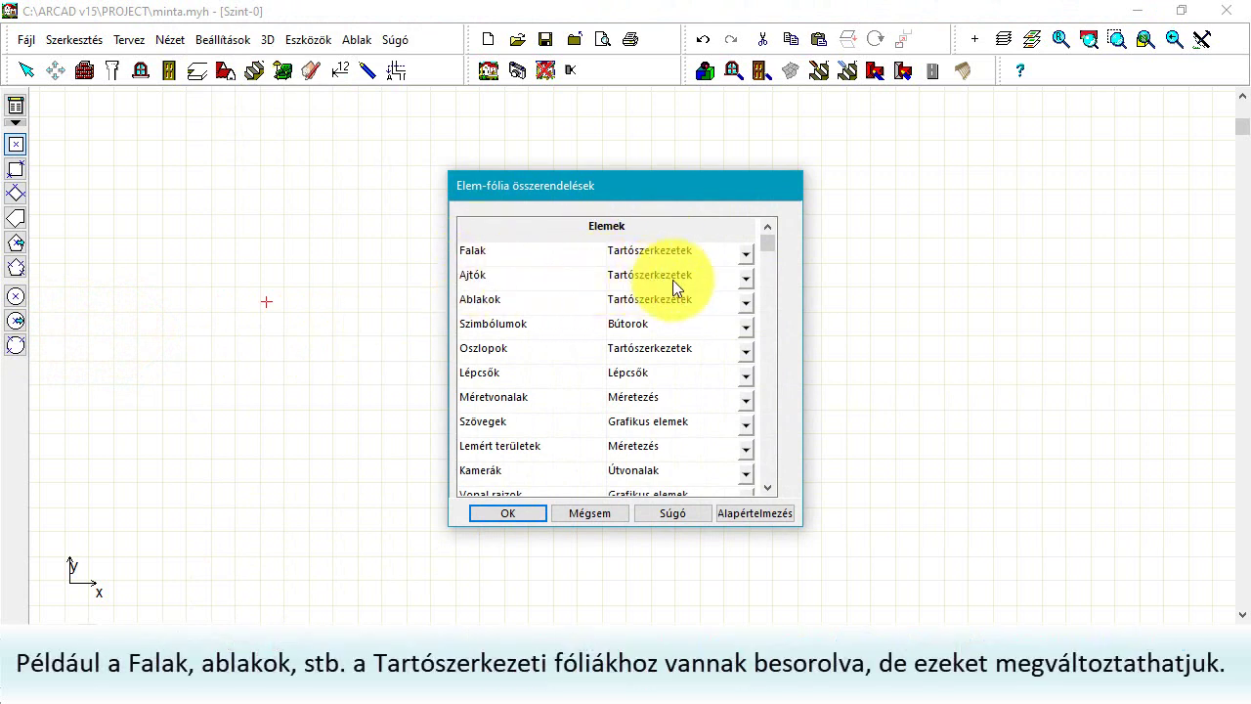
left_click(746, 257)
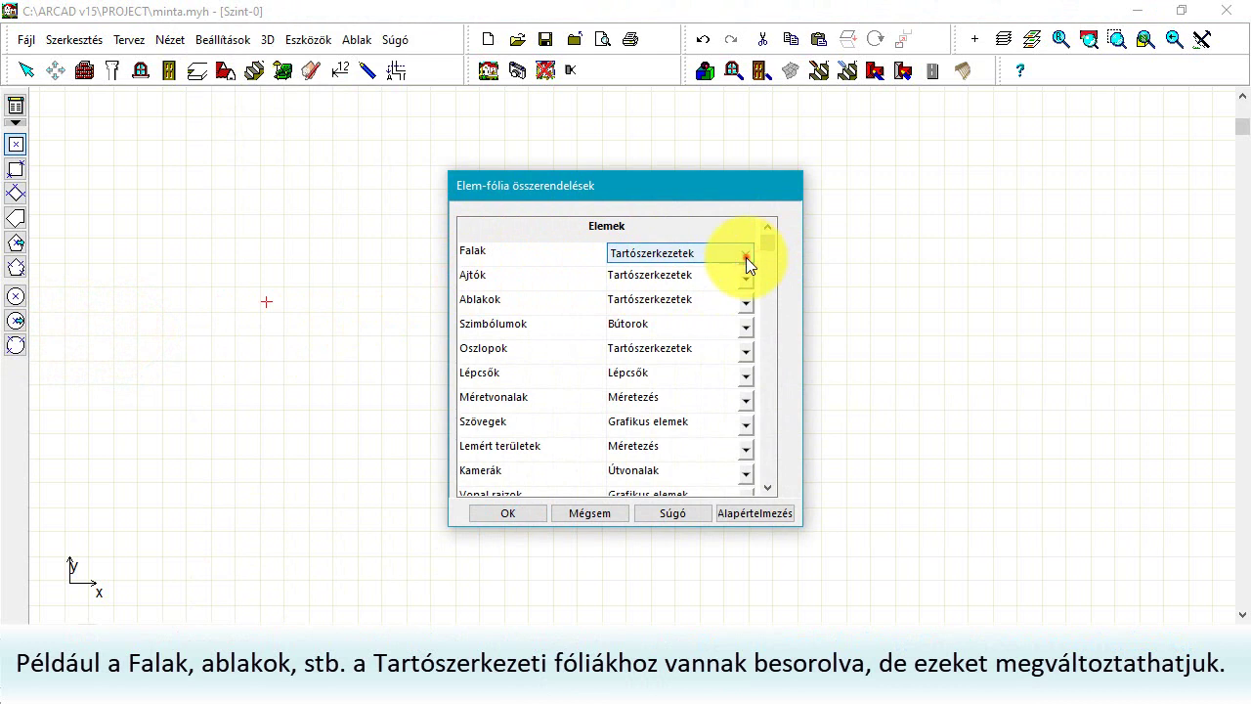
left_click(746, 257)
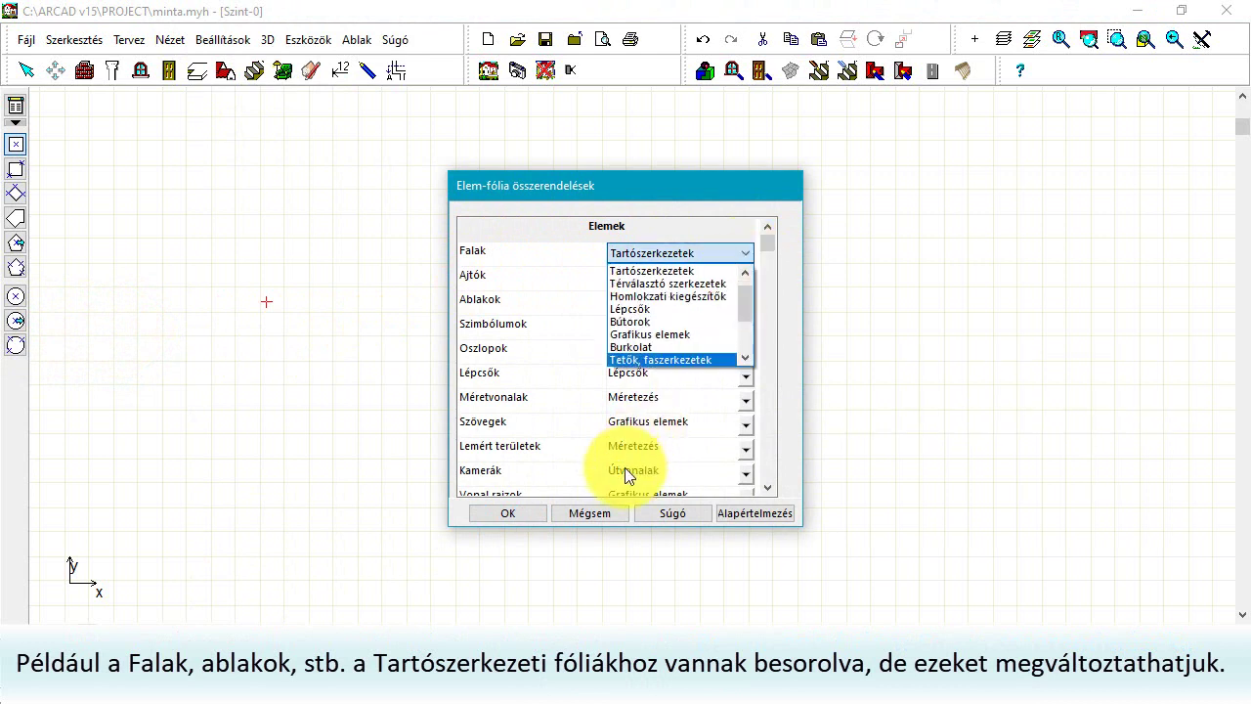
left_click(594, 511)
left_click(594, 511)
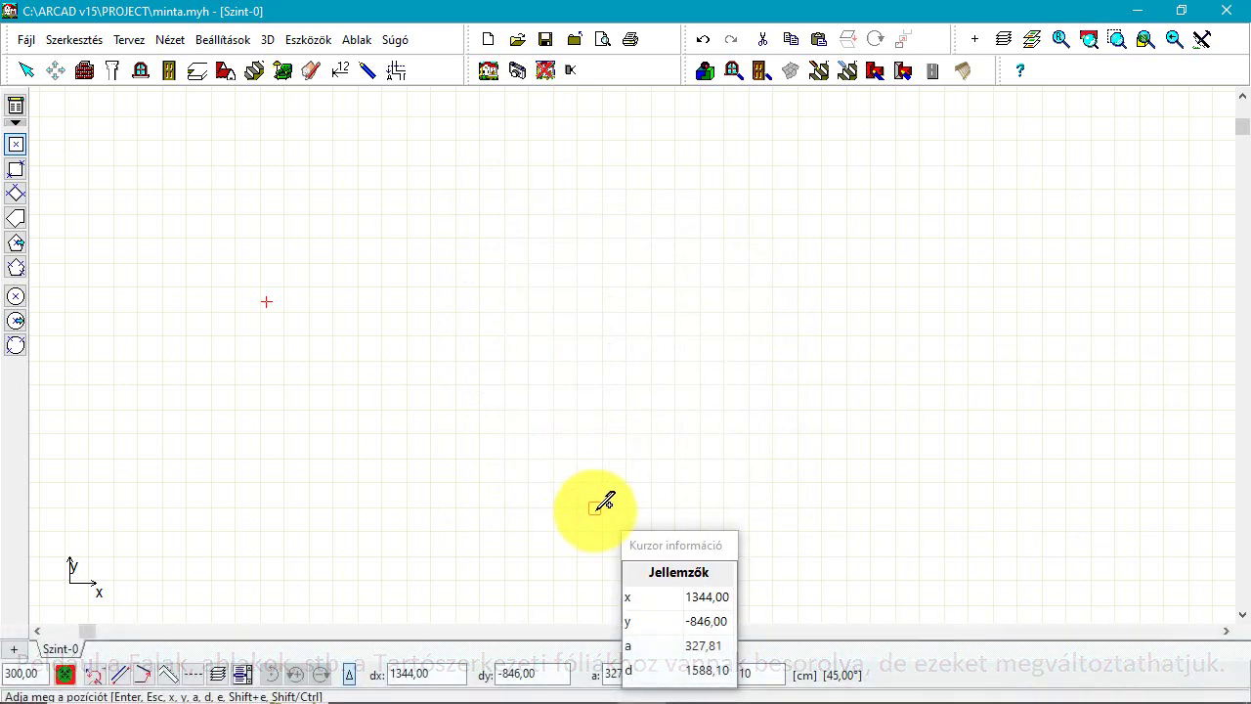
Look at the Aktuális fólia rögzítése option and the Szintfóliák settings for the current level, without making changes.
left_click(229, 43)
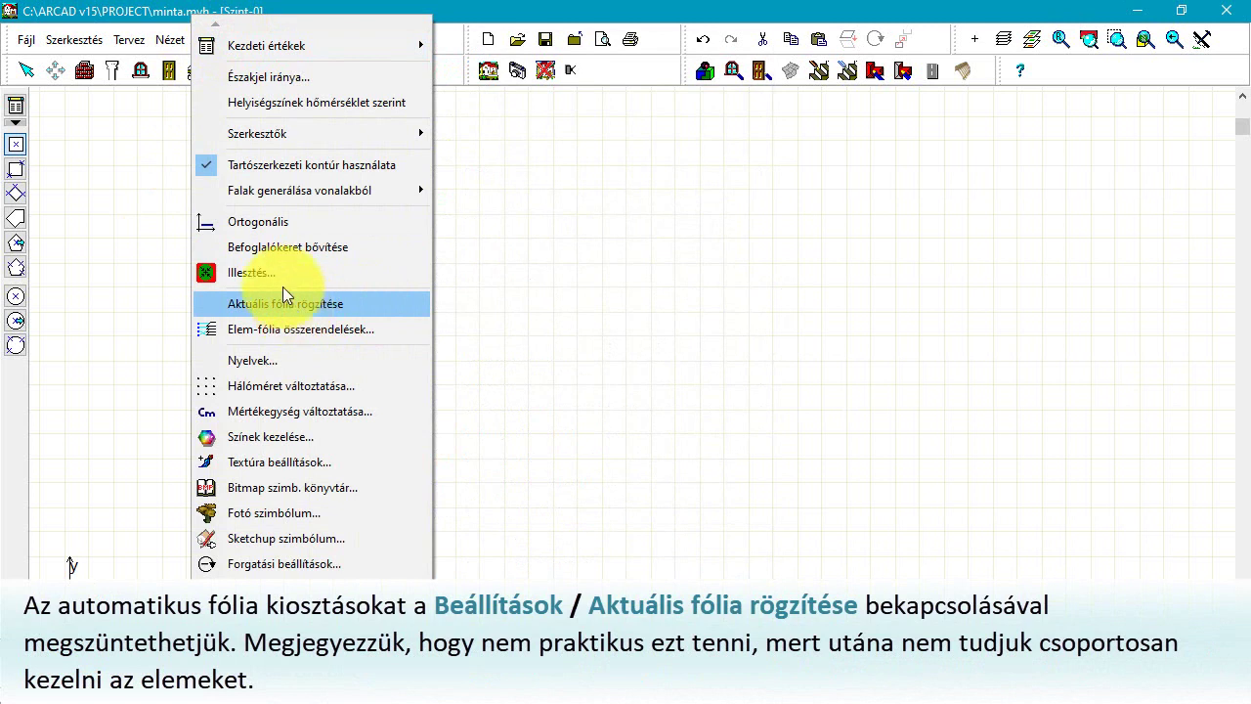
left_click(196, 28)
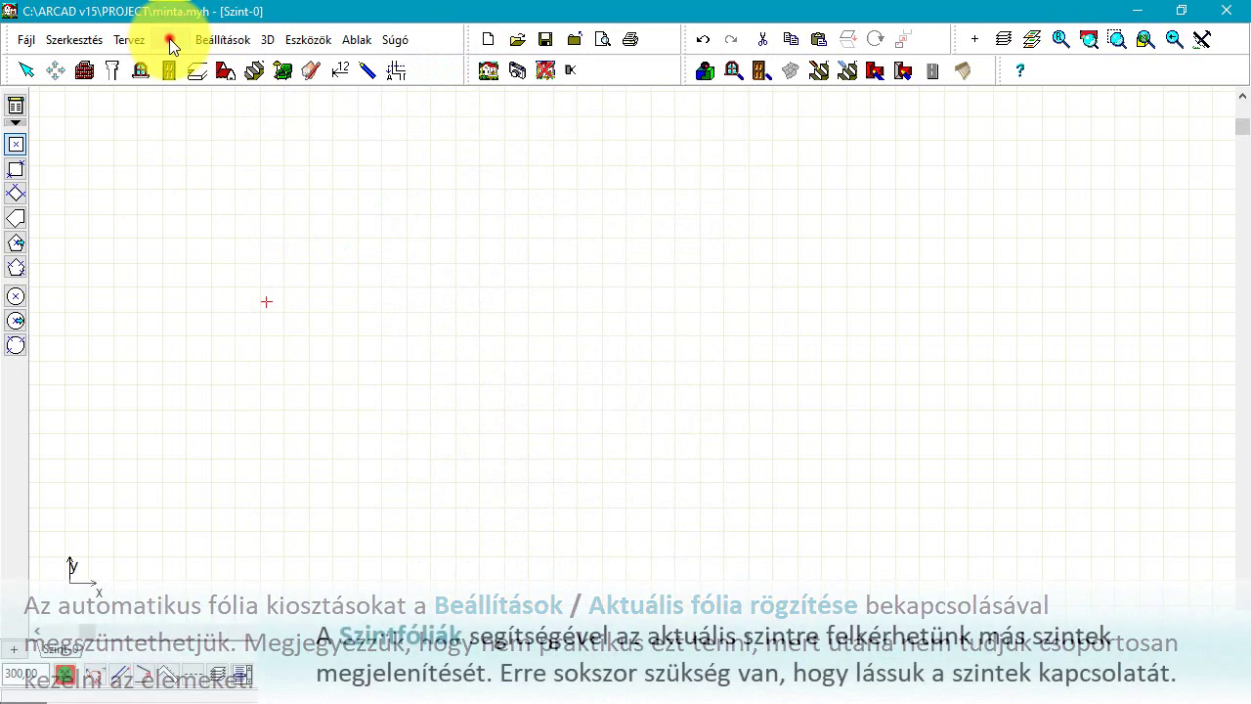
left_click(170, 40)
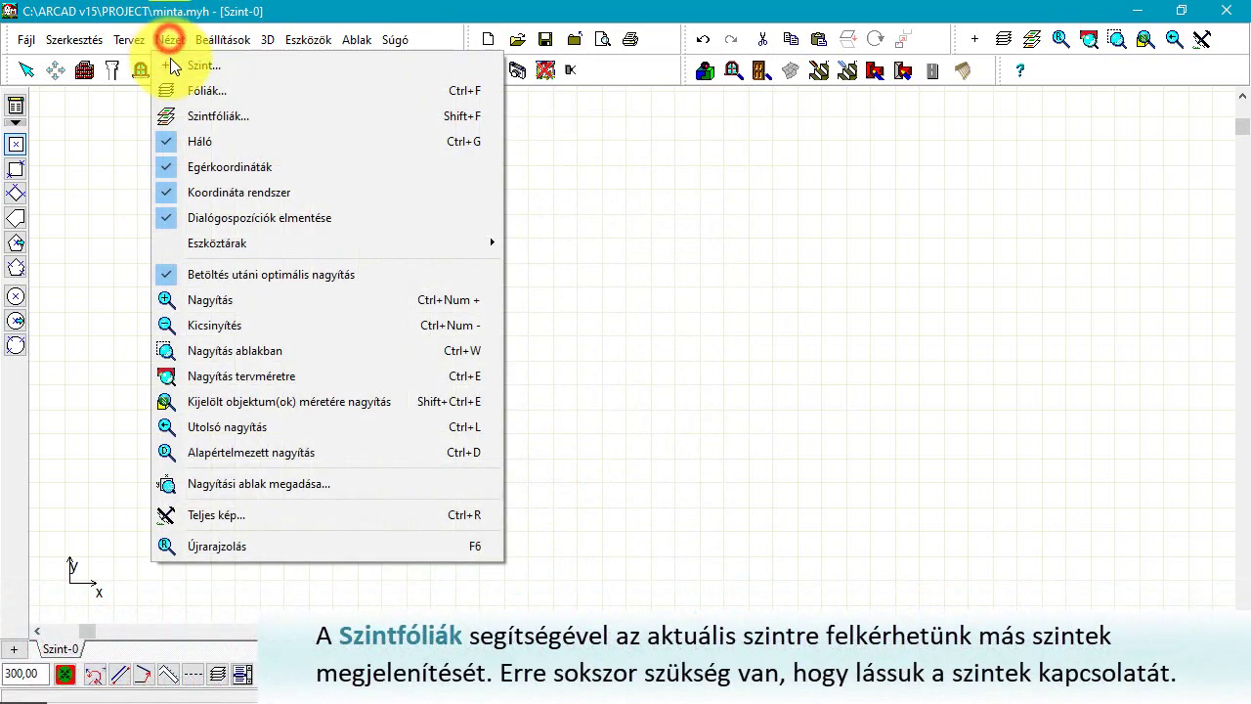
left_click(206, 115)
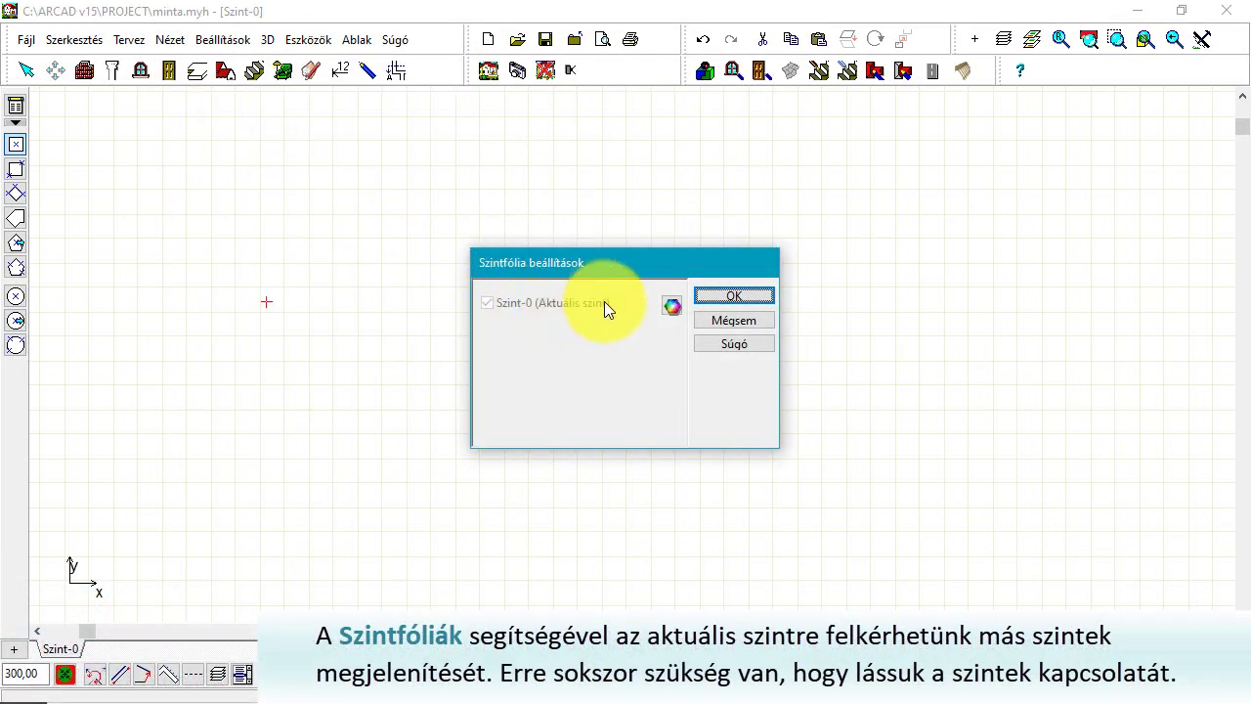
left_click(751, 321)
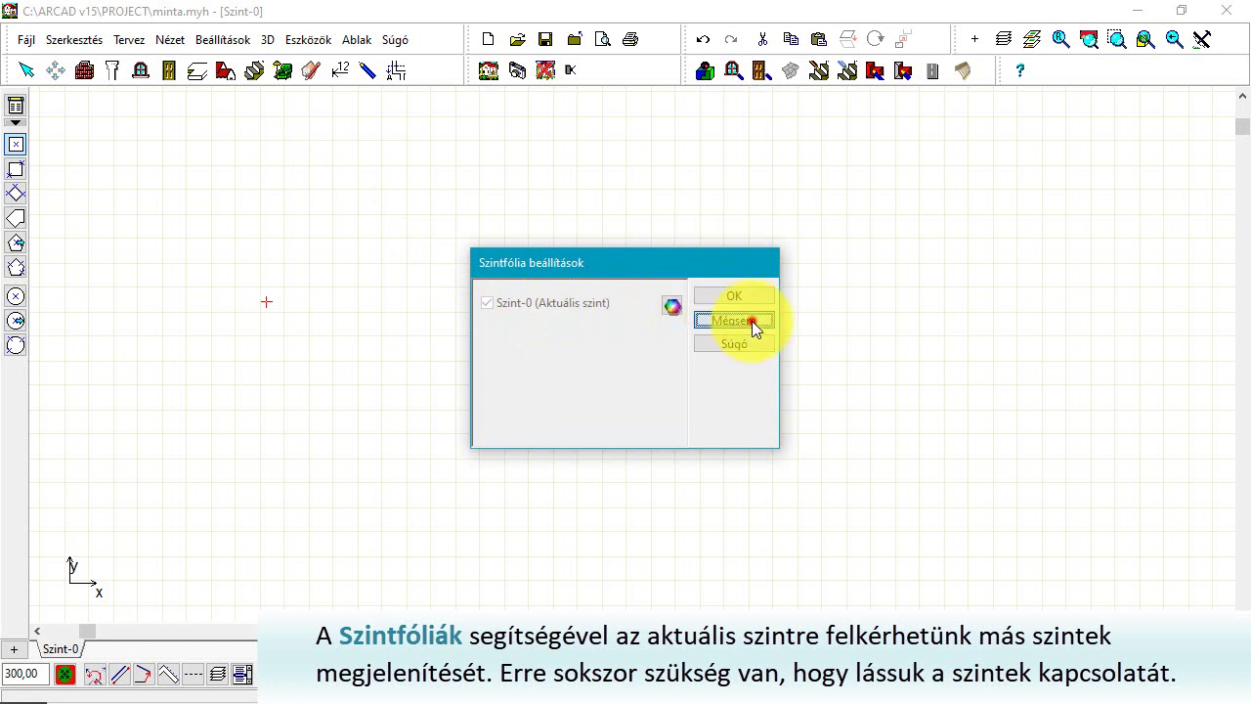
Draw a slanted straight wall on Szint-0 and place two square columns below it.
left_click(84, 71)
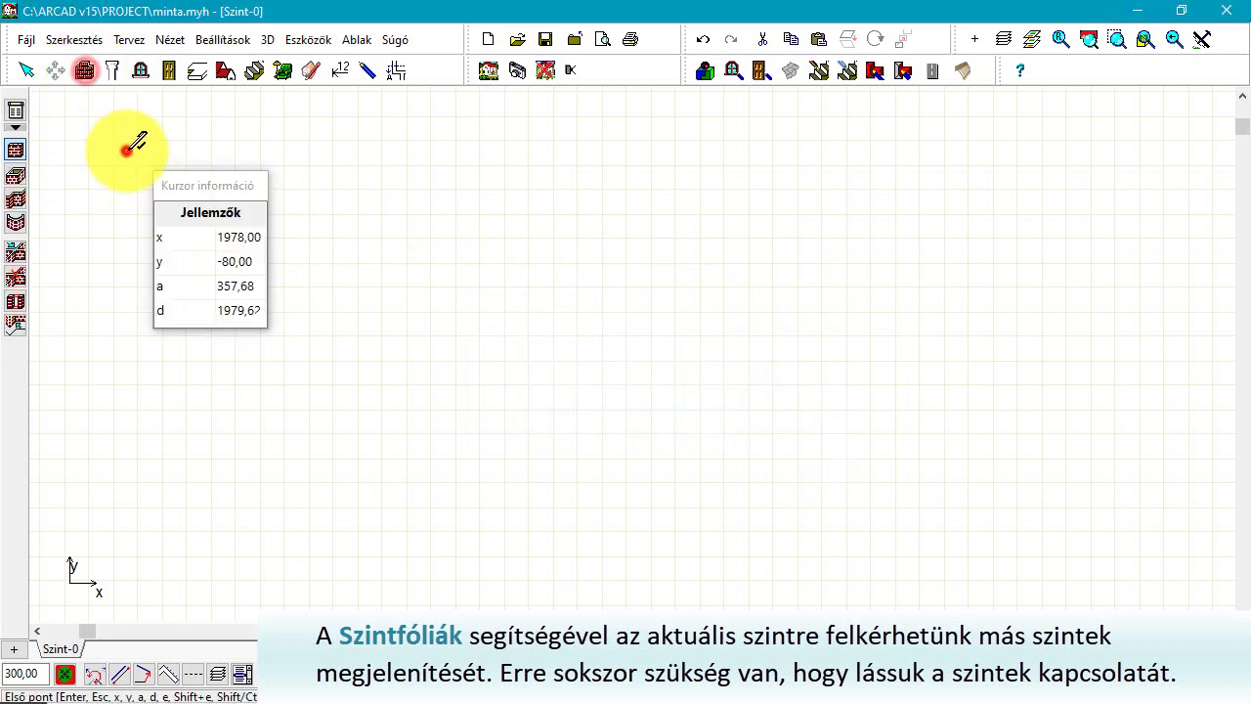
left_click(112, 70)
left_click(128, 239)
left_click(162, 247)
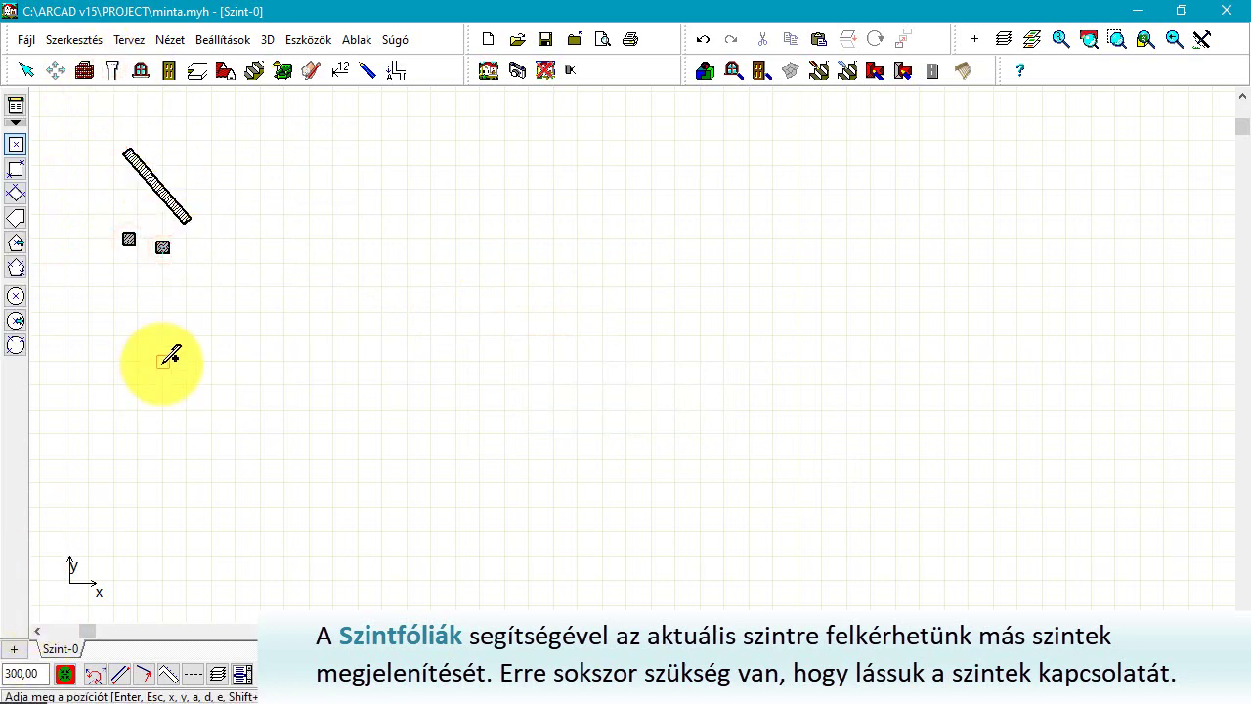
Add a new level to the project containing copies of the wall and columns from Szint-0.
left_click(14, 649)
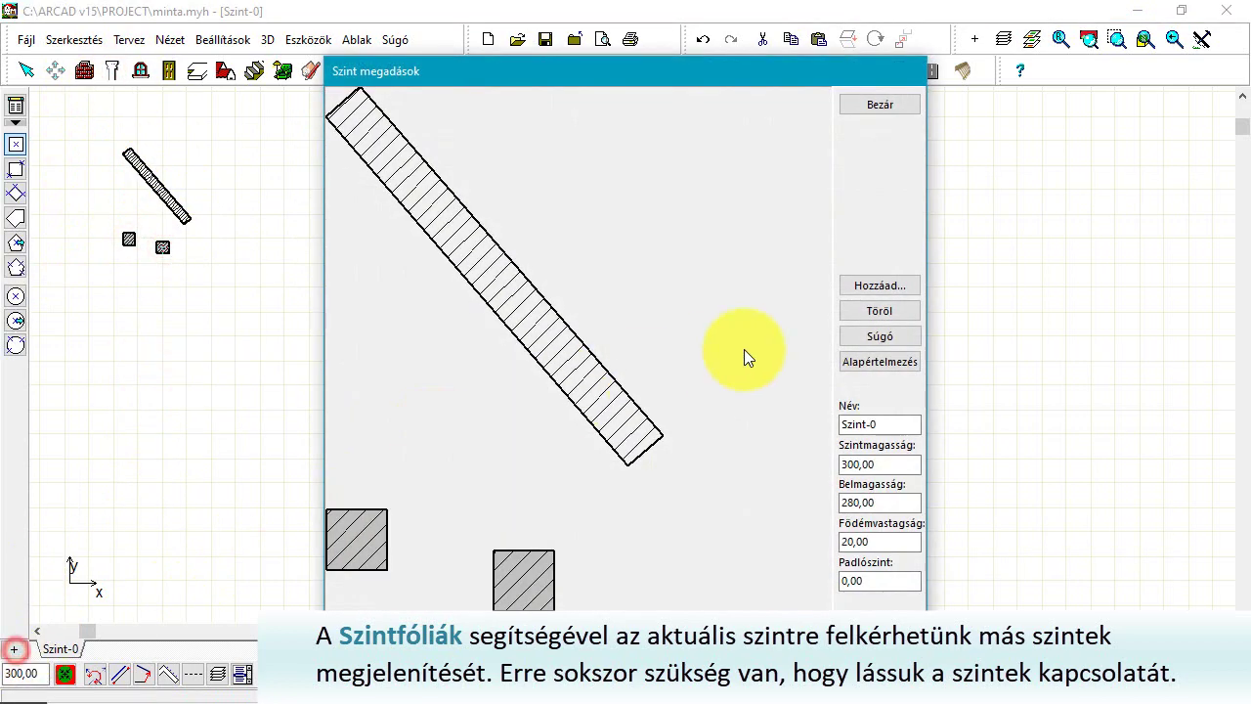
left_click(888, 285)
left_click(524, 330)
left_click(753, 297)
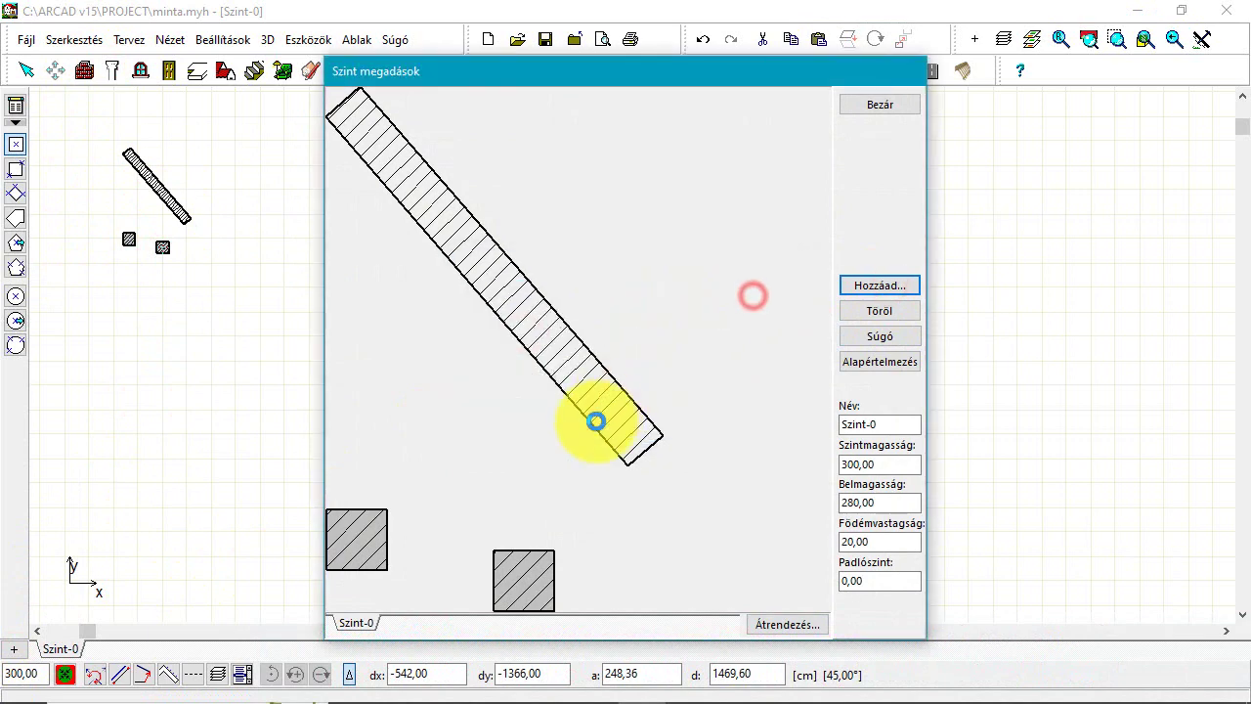
left_click(890, 106)
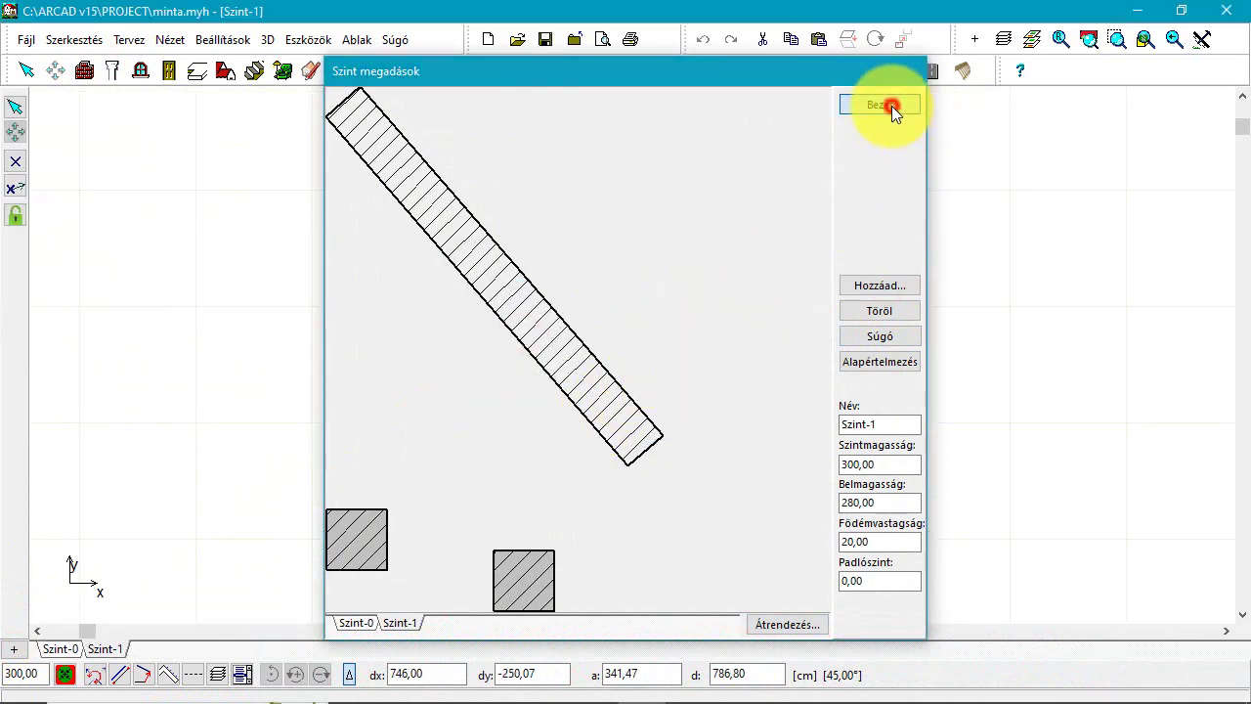
Select the wall and both columns on Szint-1 and move them to the right.
left_click_drag(399, 131, 749, 539)
left_click_drag(498, 310, 807, 355)
left_click(489, 350)
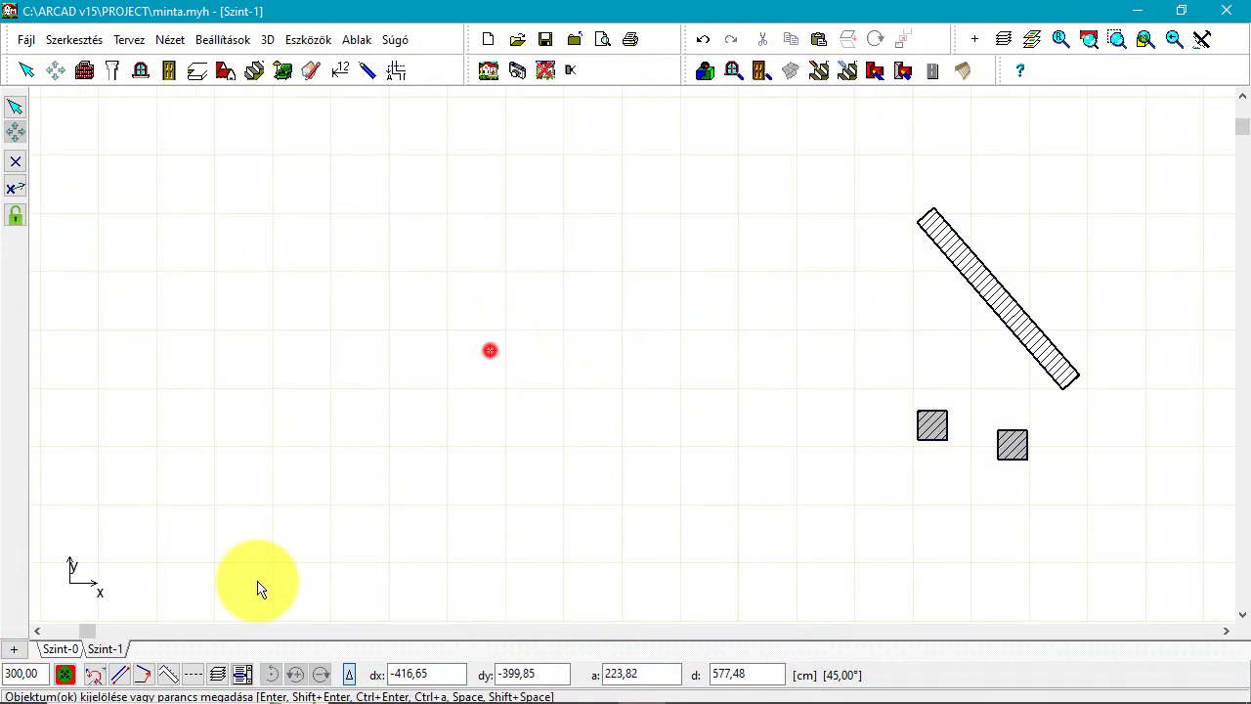
Switch to Szint-0 and display Szint-1 on it through the Szintfóliák settings.
left_click(60, 649)
left_click(170, 39)
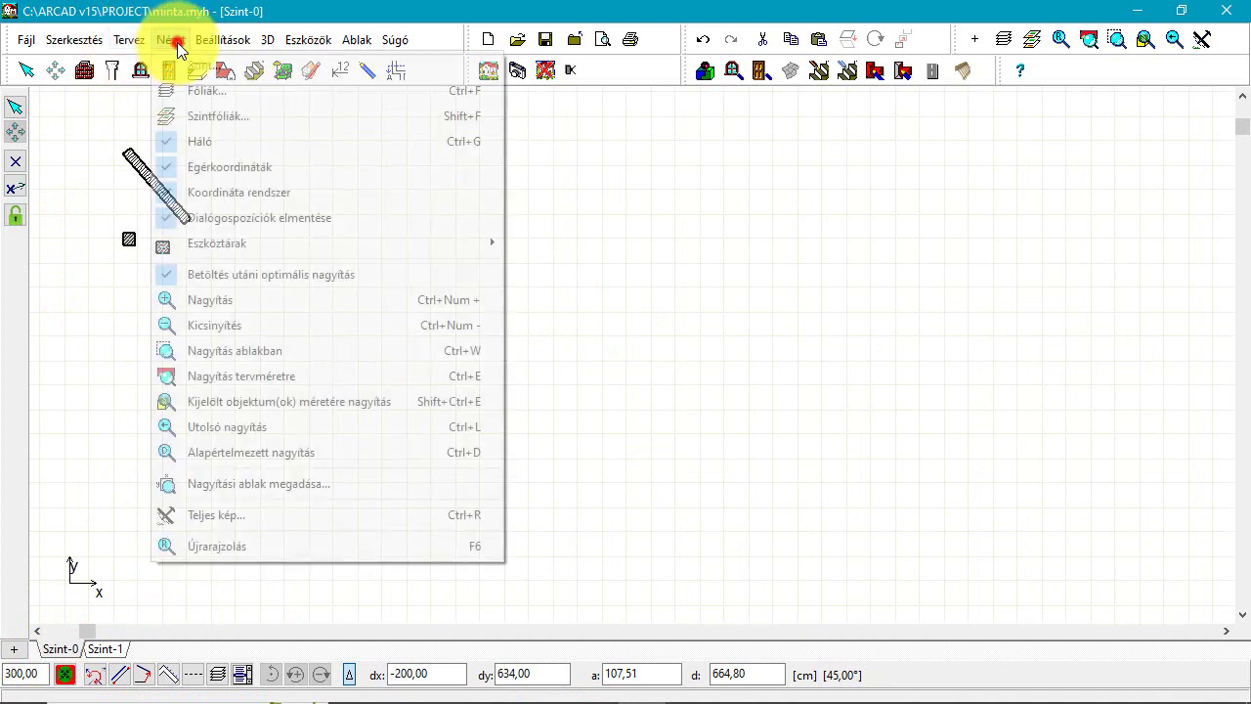
left_click(238, 114)
left_click(515, 327)
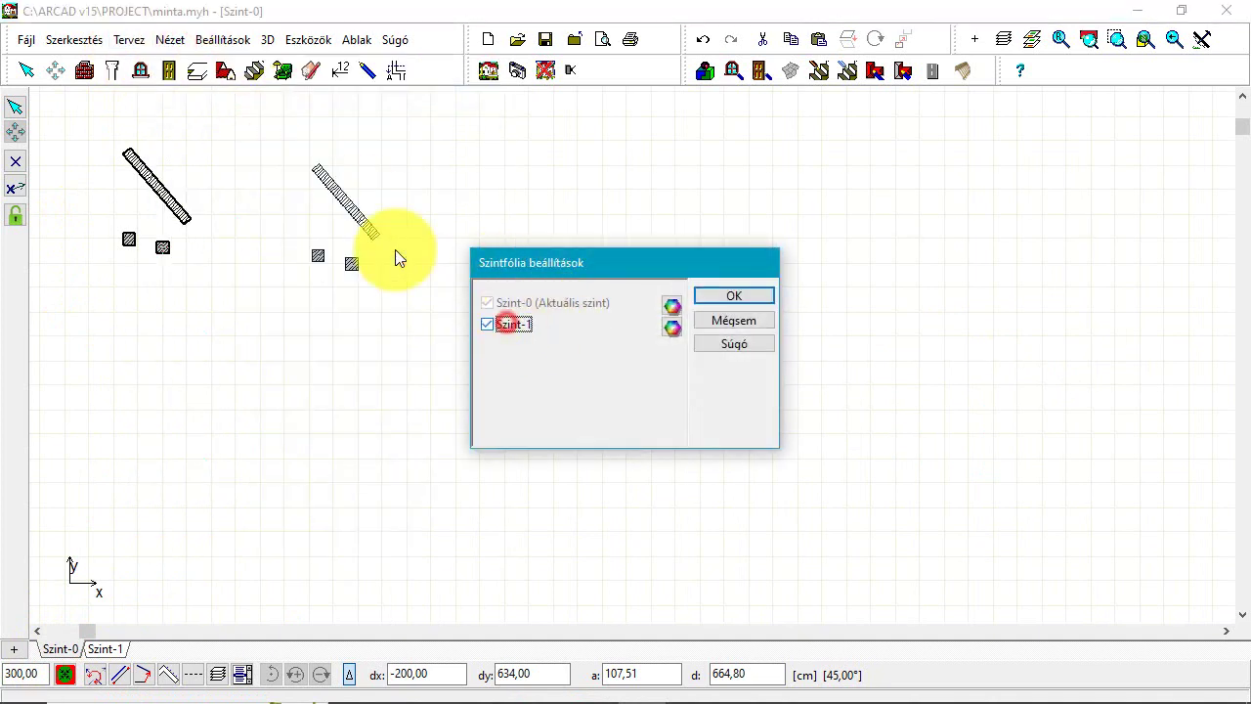
left_click(728, 296)
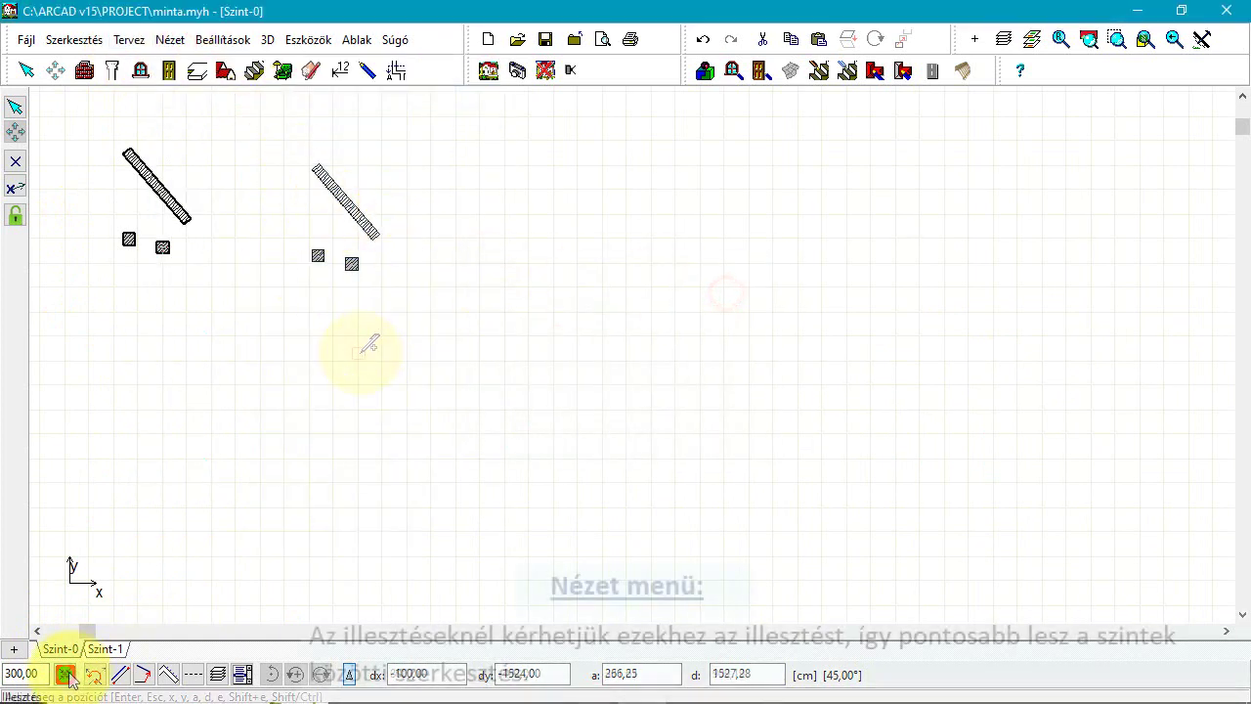
Turn on snapping to the elements of the displayed levels in the Illesztés options.
left_click(65, 674)
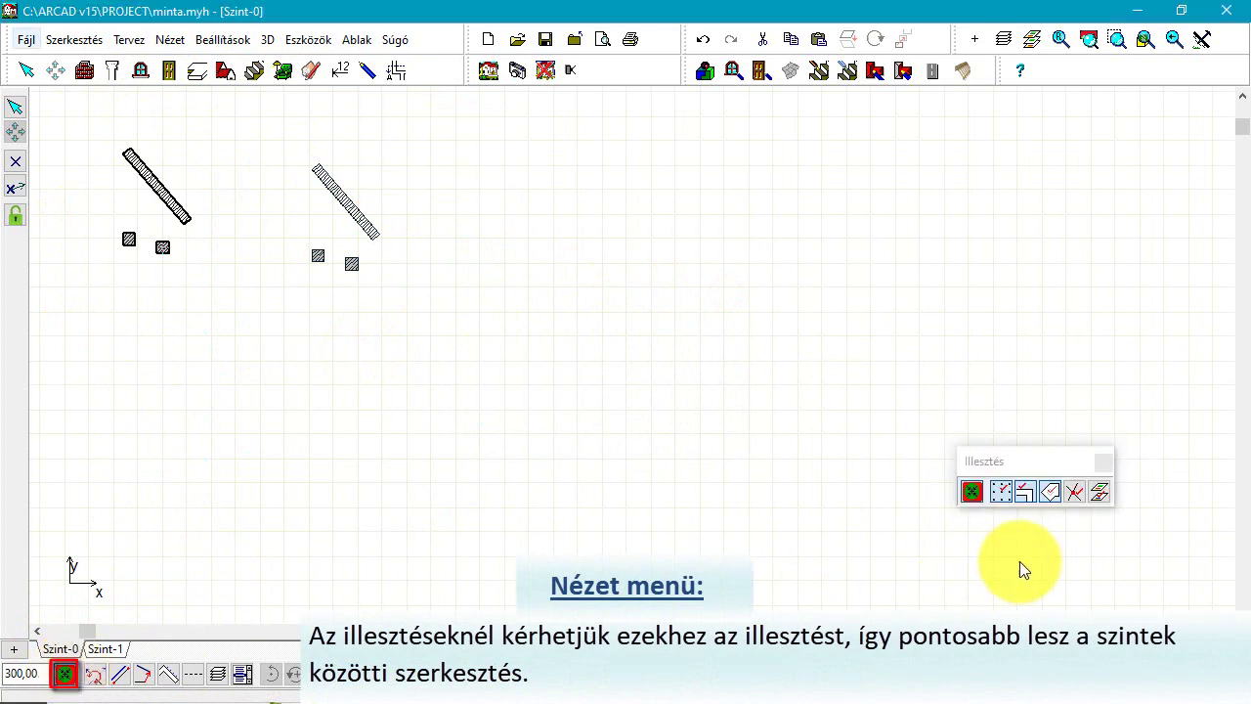
left_click(1100, 490)
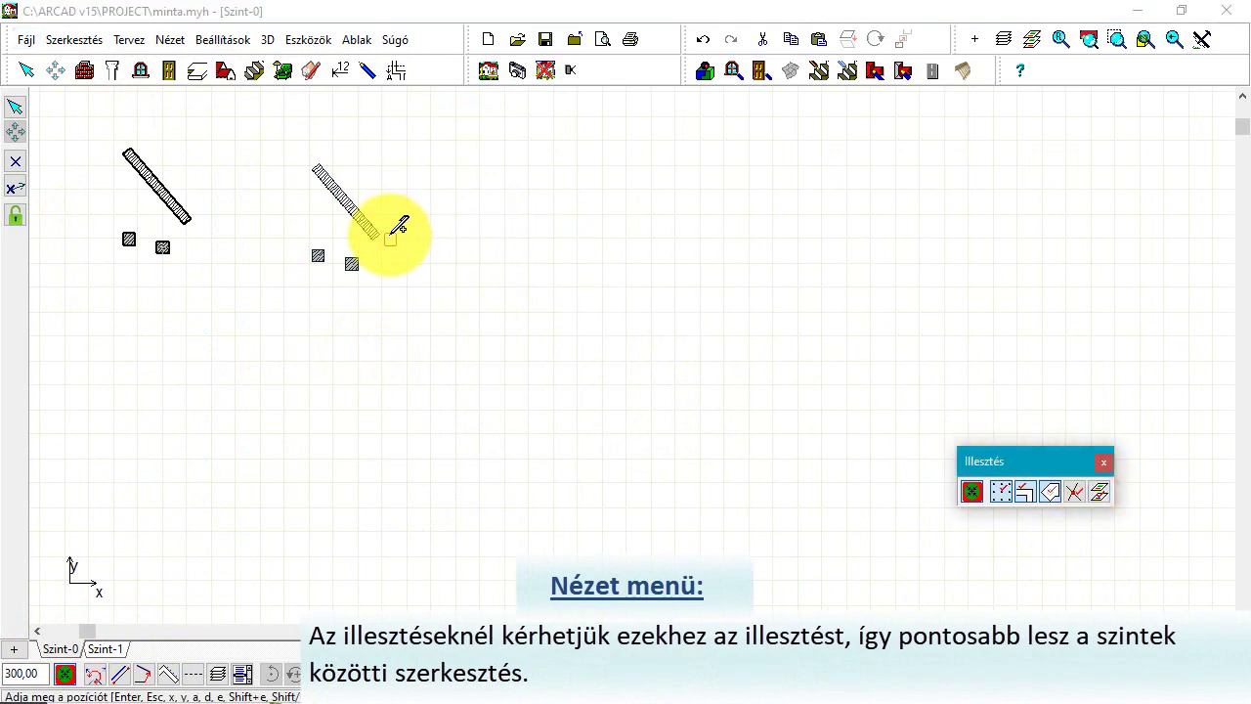
Examine the grid's style, minimum distance and X/Y spacing in the Hálóméret settings.
left_click(170, 39)
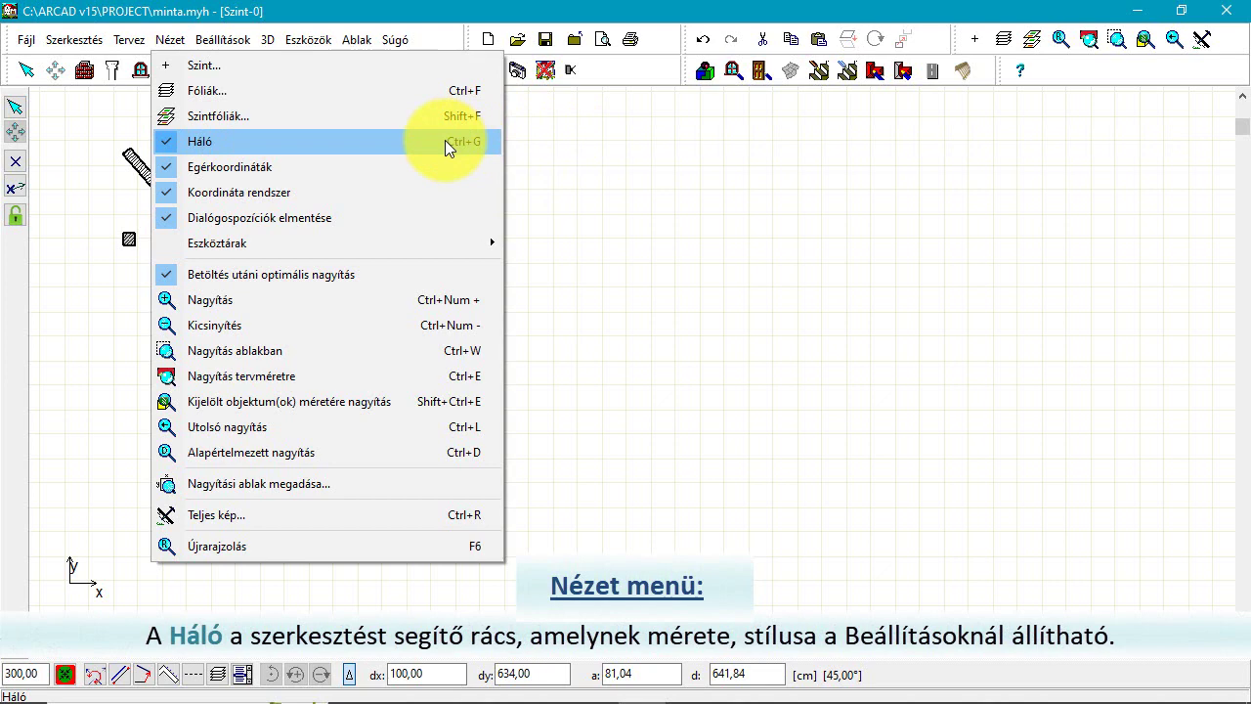
mouse_move(209, 41)
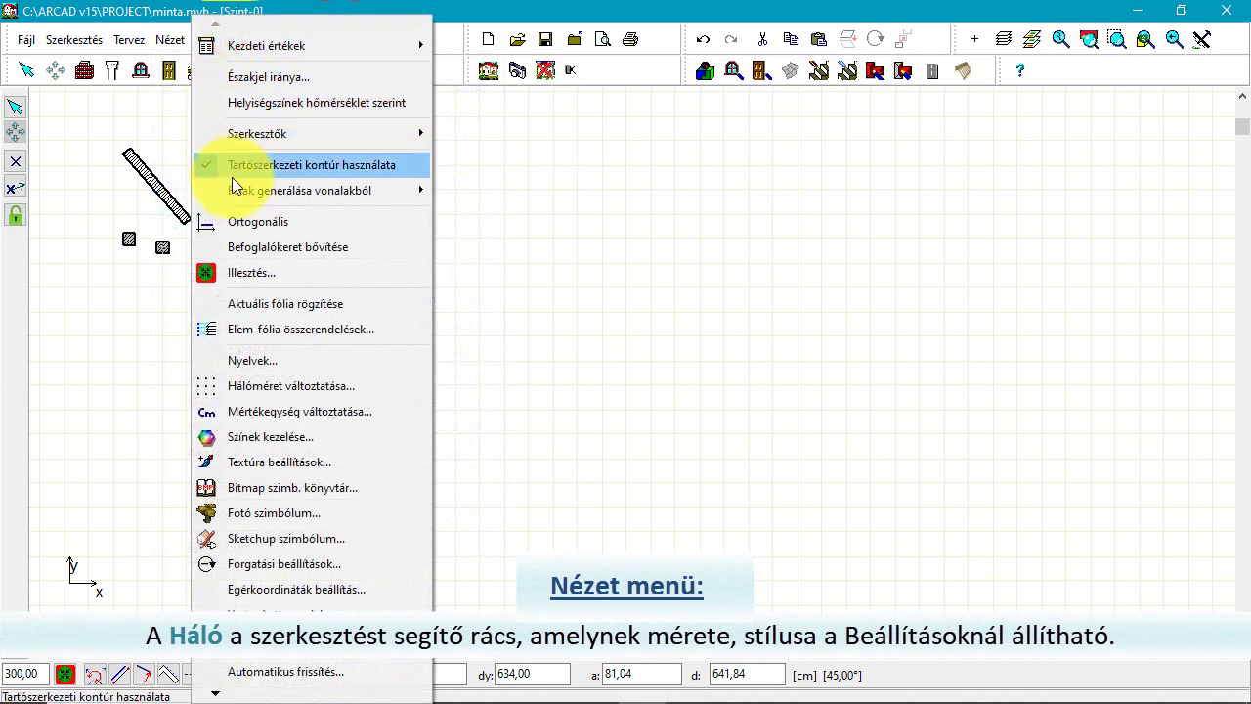
left_click(272, 389)
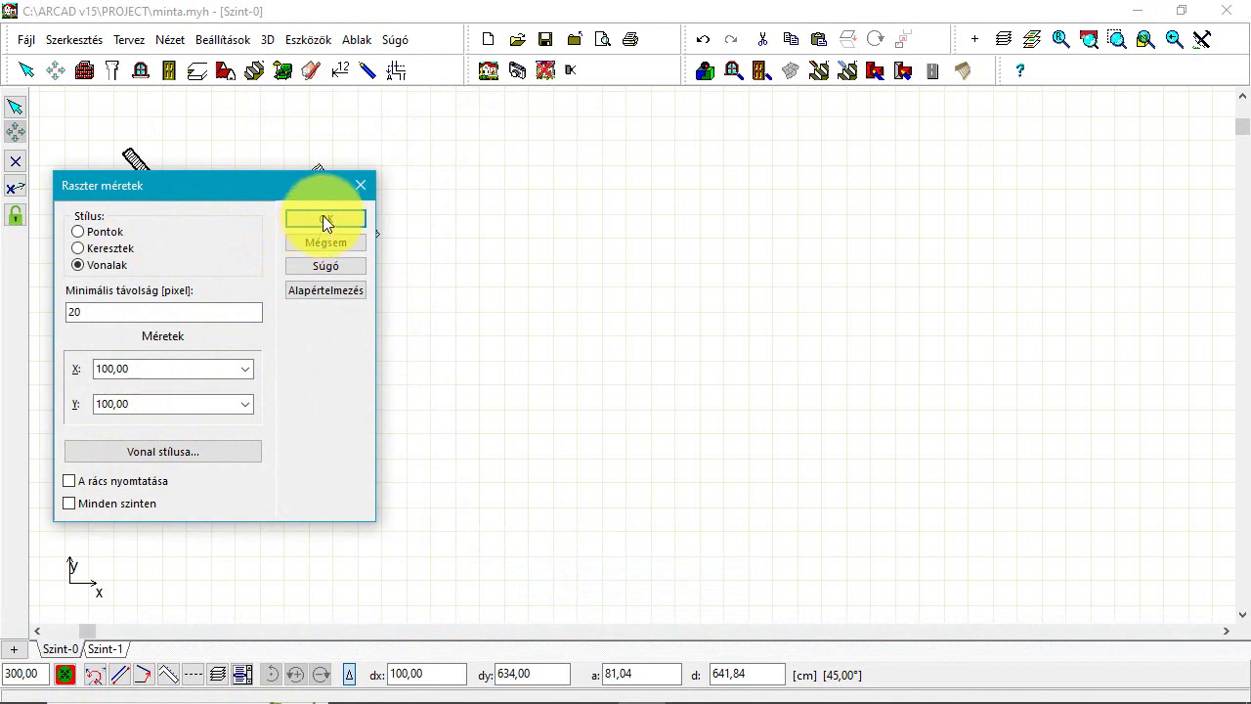
left_click(323, 219)
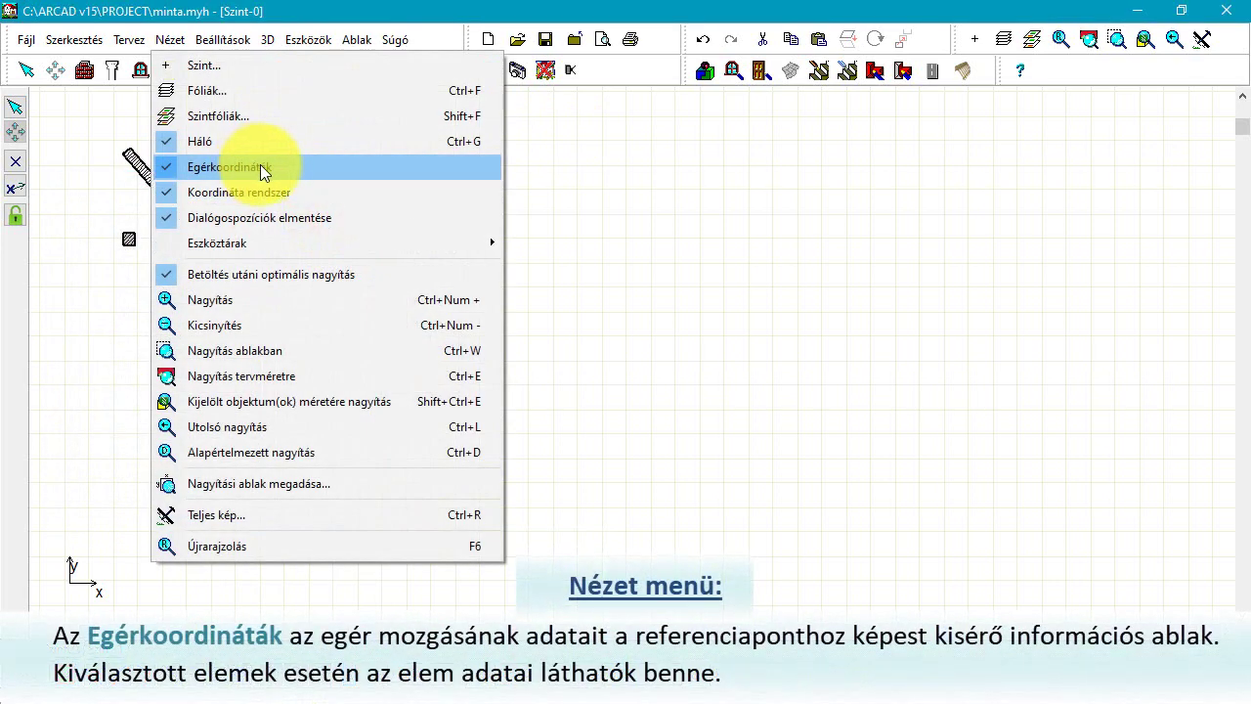
Select the wall on Szint-0, set its Szög value to 45 in the floating wall properties, and deselect it.
left_click(609, 187)
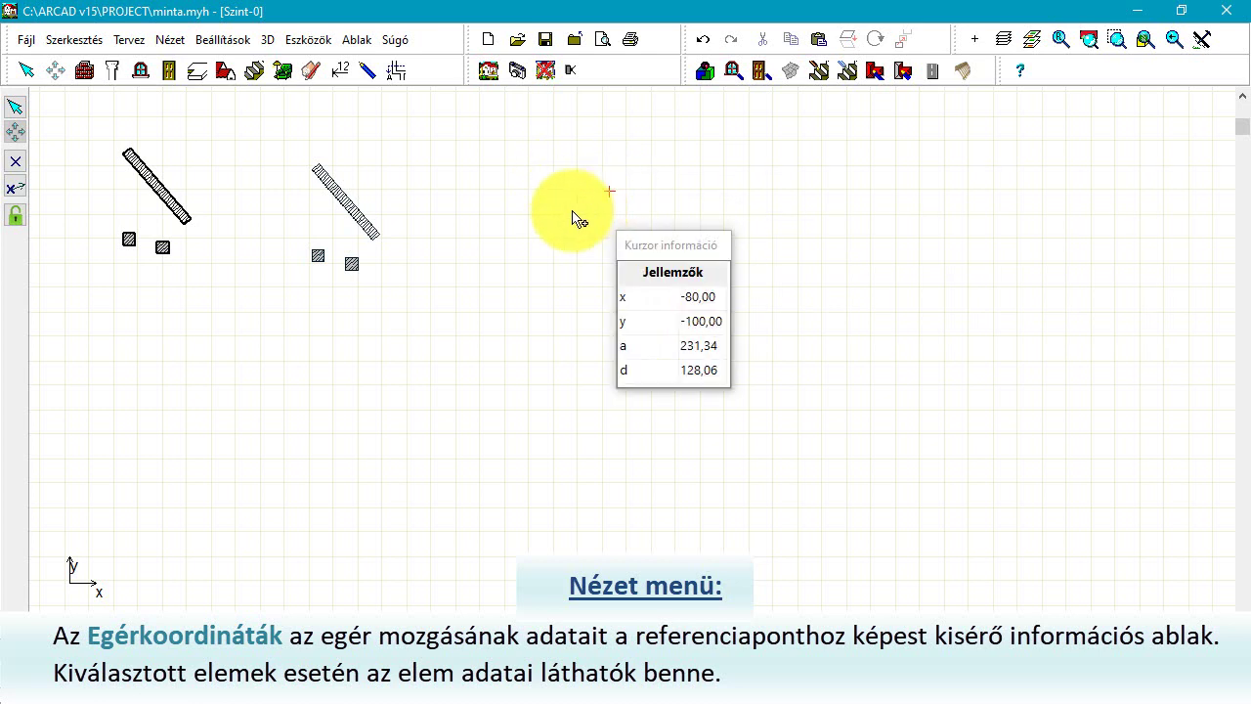
left_click(163, 196)
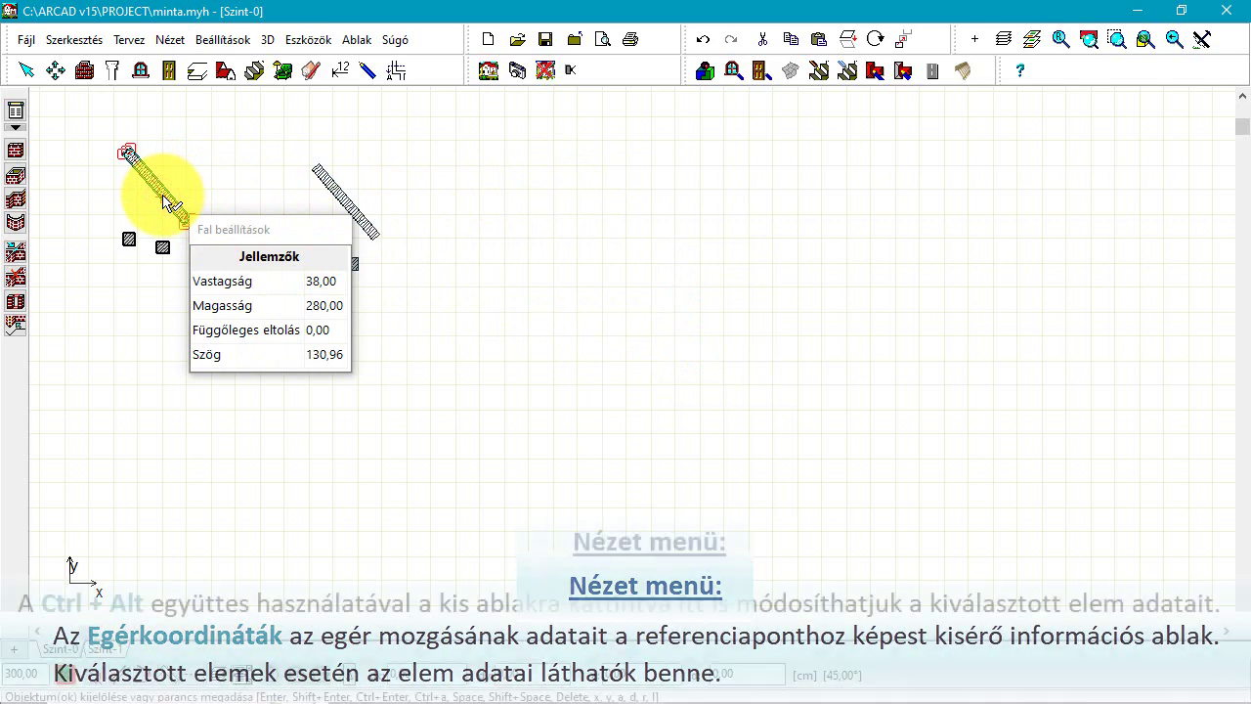
mouse_move(173, 205)
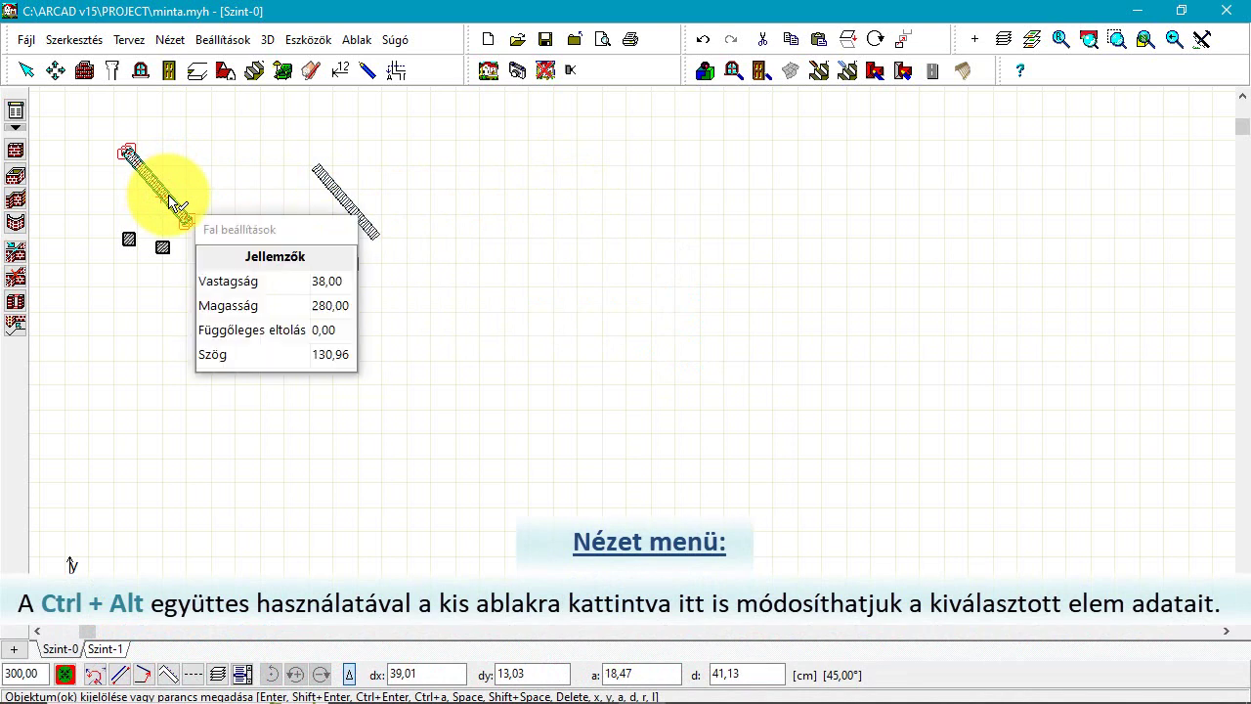
left_click(252, 239, "ctrl+alt")
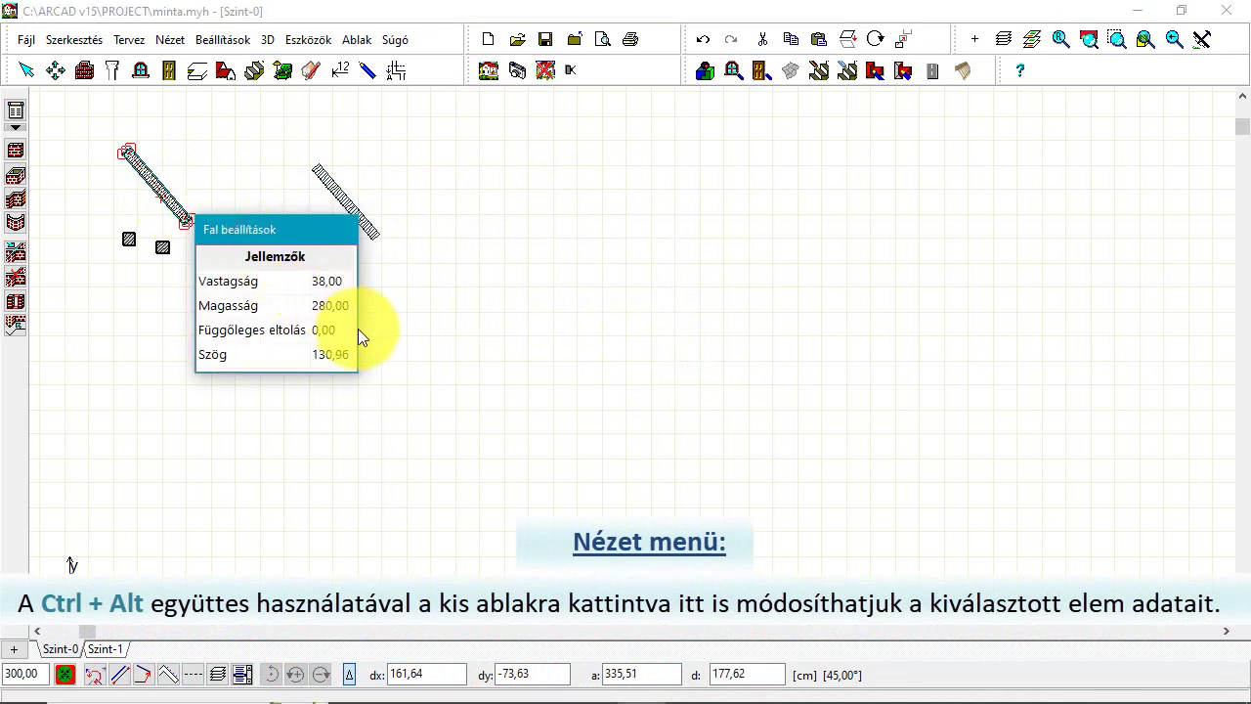
left_click(349, 357)
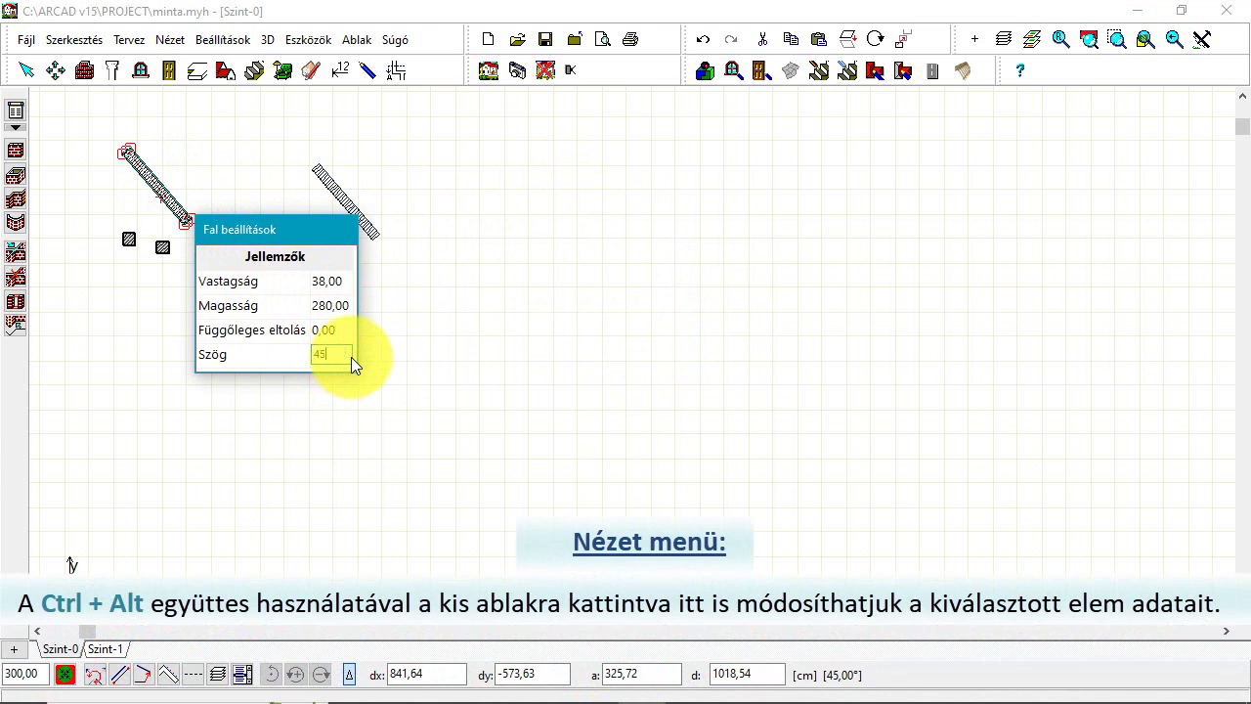
key("Return")
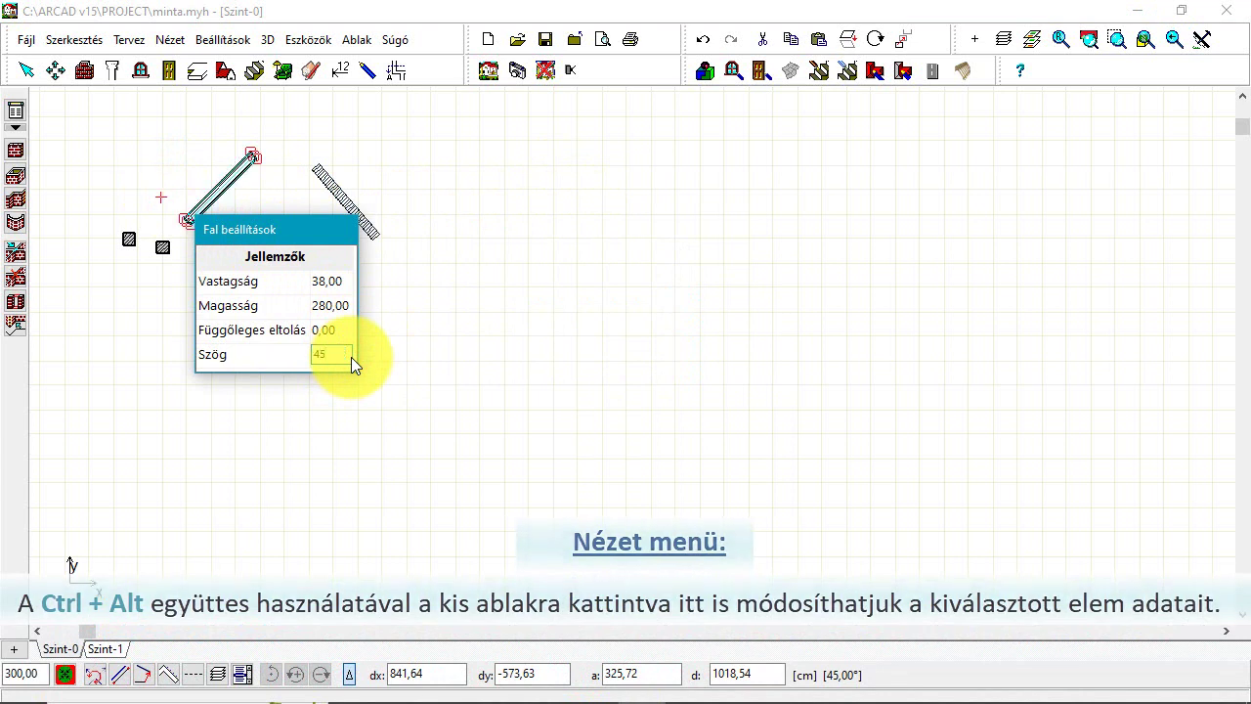
left_click(467, 343)
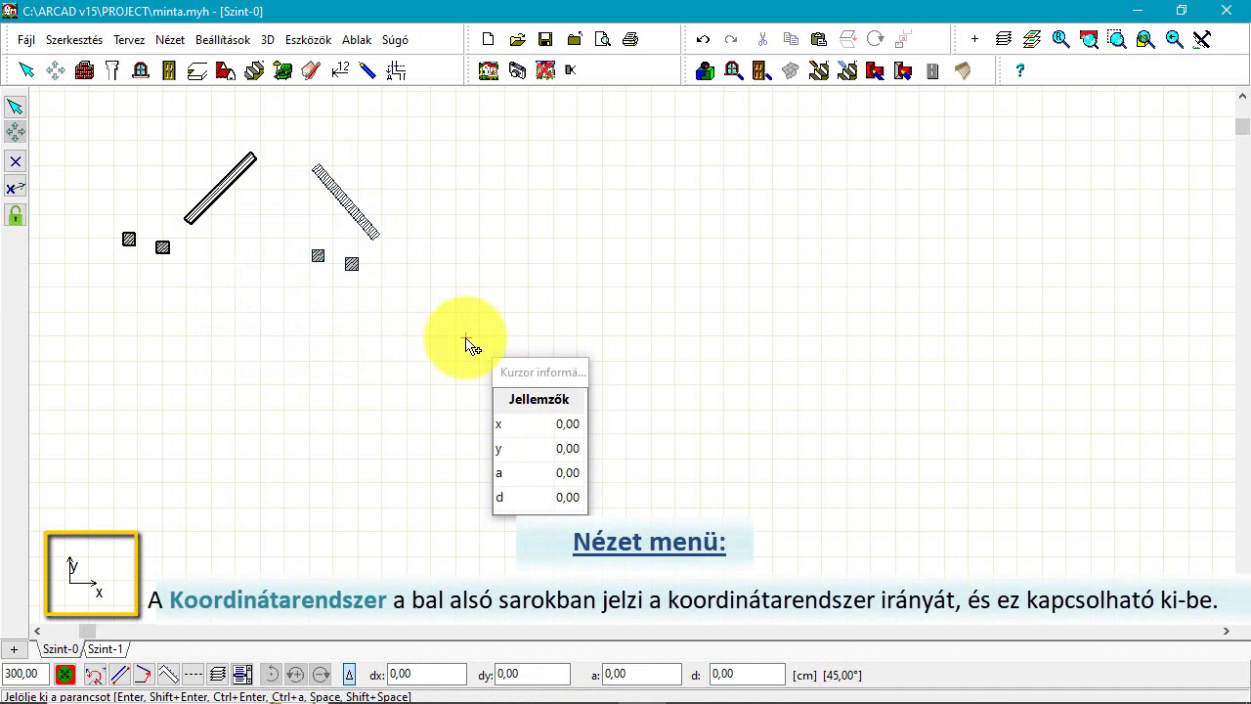
Examine the Nézet options for saving dialog positions and the list of toolbars that can be displayed.
left_click(170, 39)
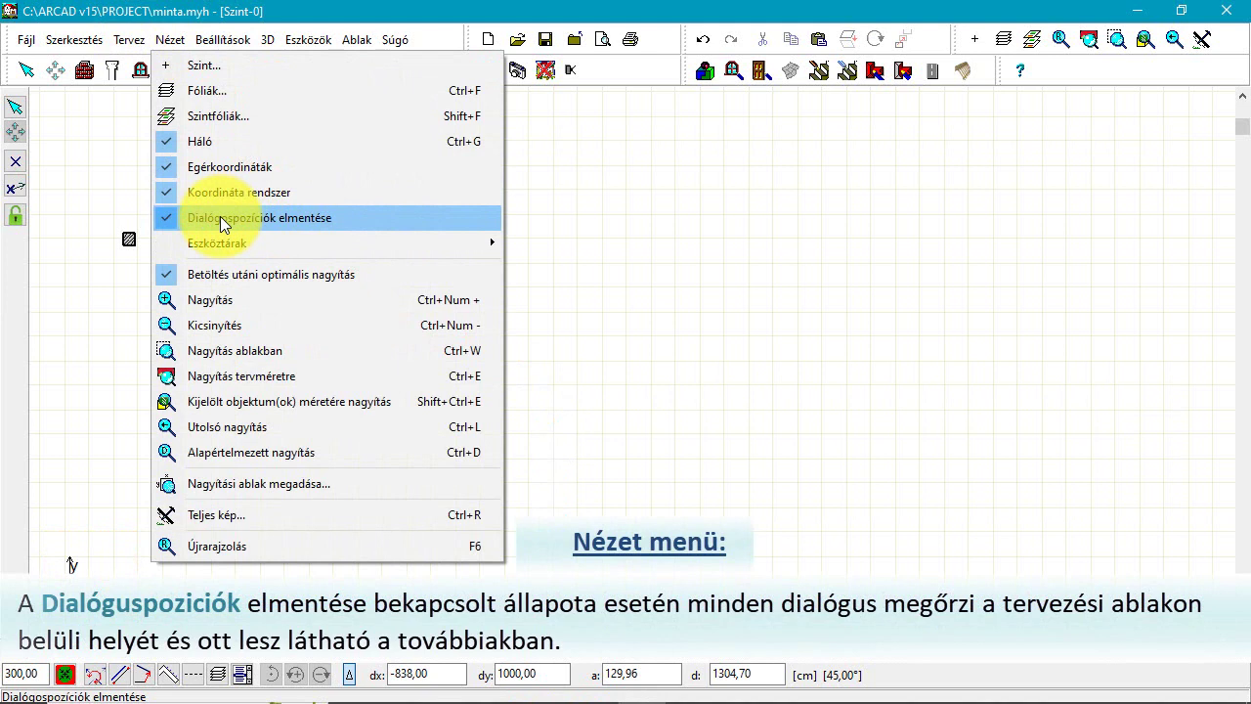
mouse_move(249, 243)
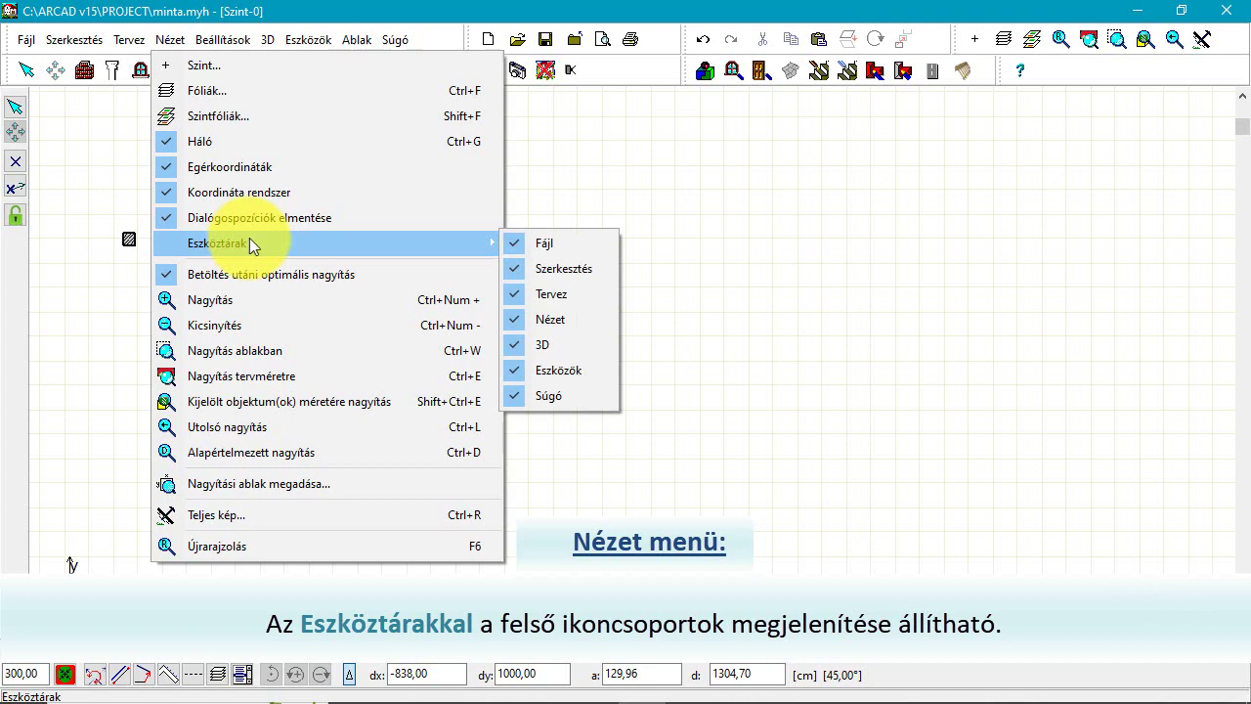
left_click(566, 346)
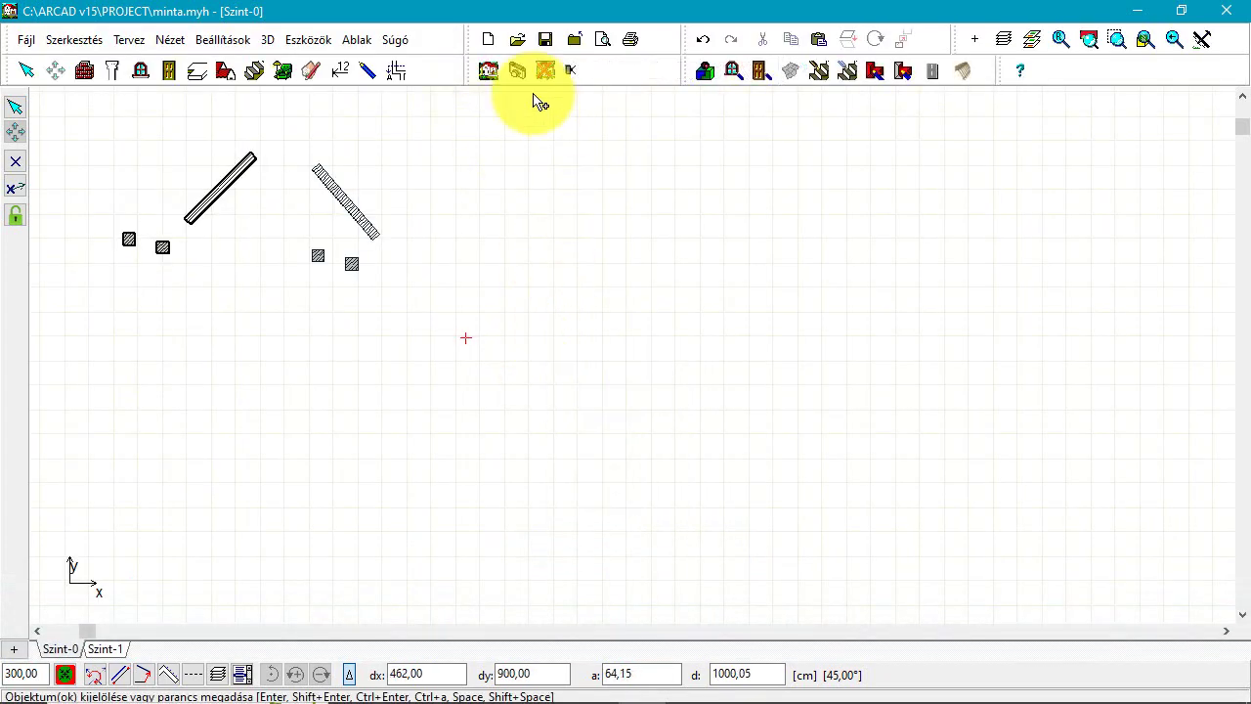
mouse_move(528, 244)
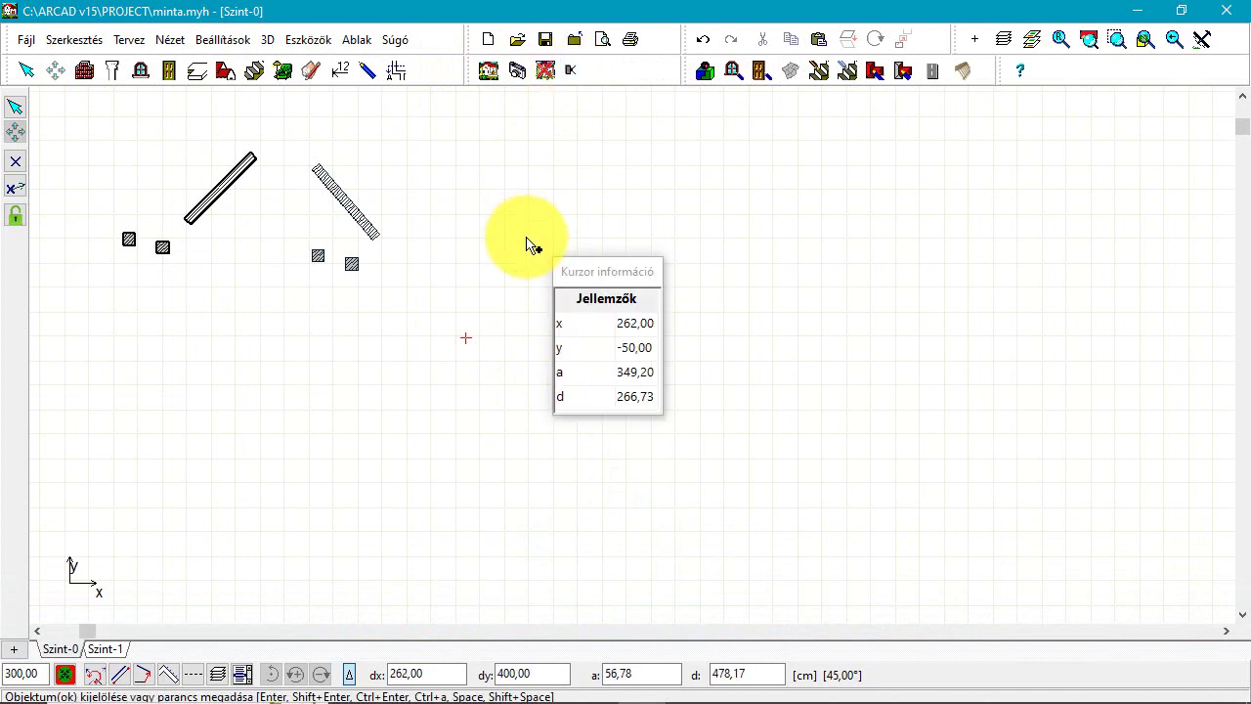
In the wall's Kezdeti értékek, assign layer structure Fal 6-kőzetgyapot to side A and Fal 10 Vakolat to side B.
key("alt+n")
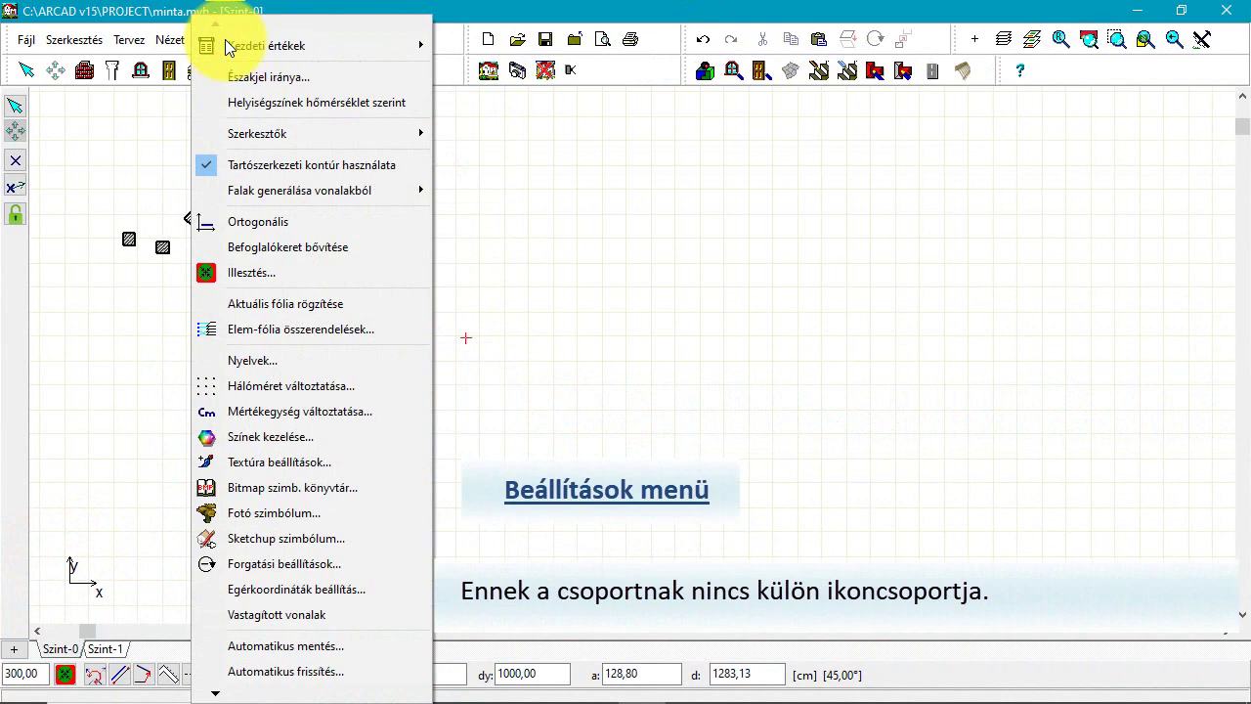
mouse_move(259, 47)
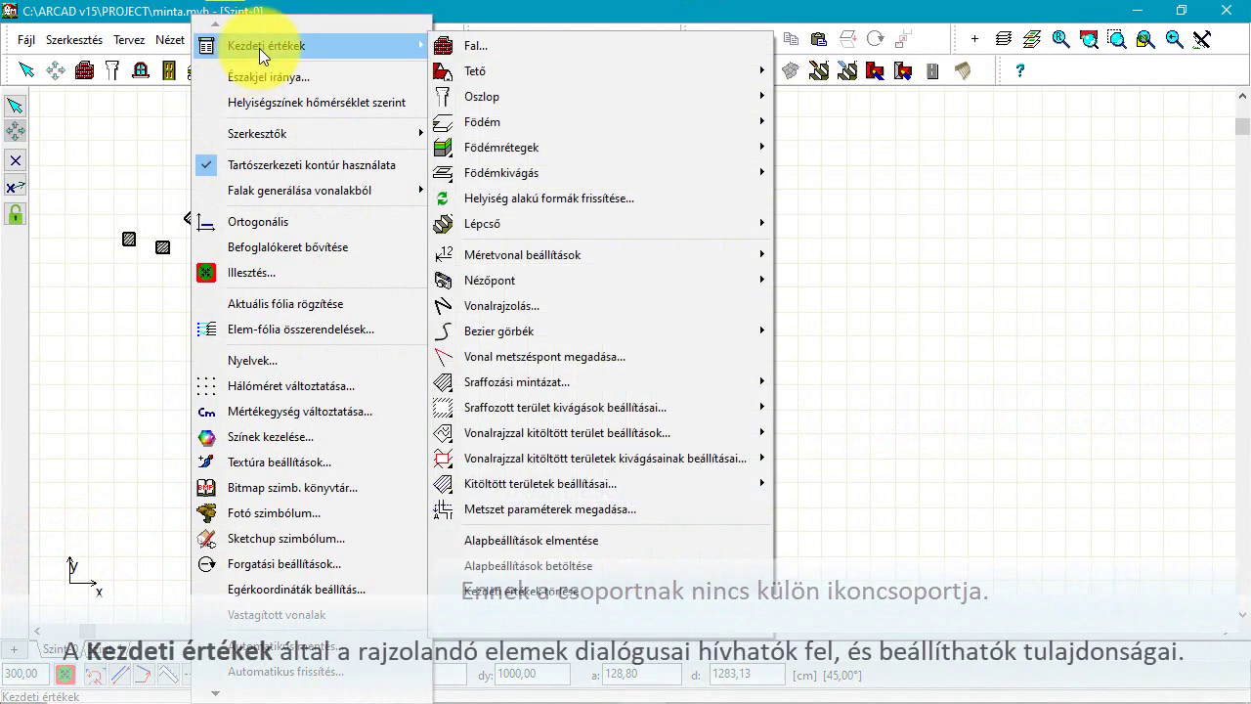
left_click(521, 47)
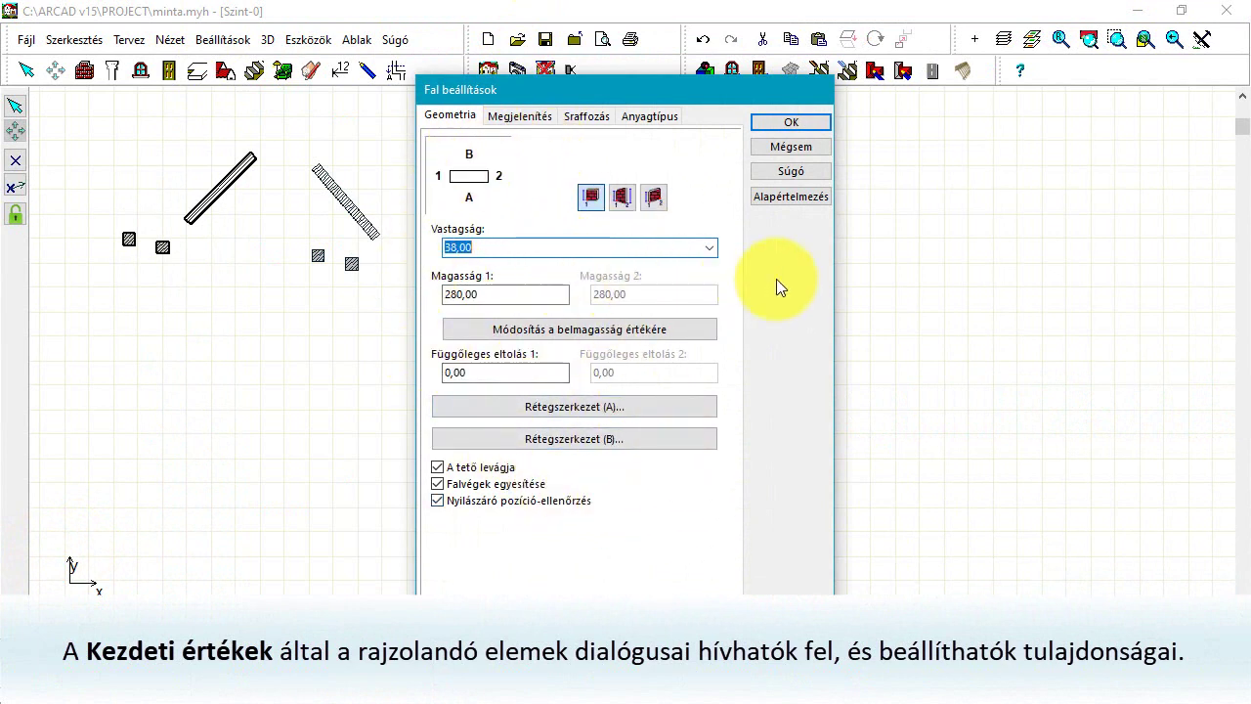
left_click(662, 411)
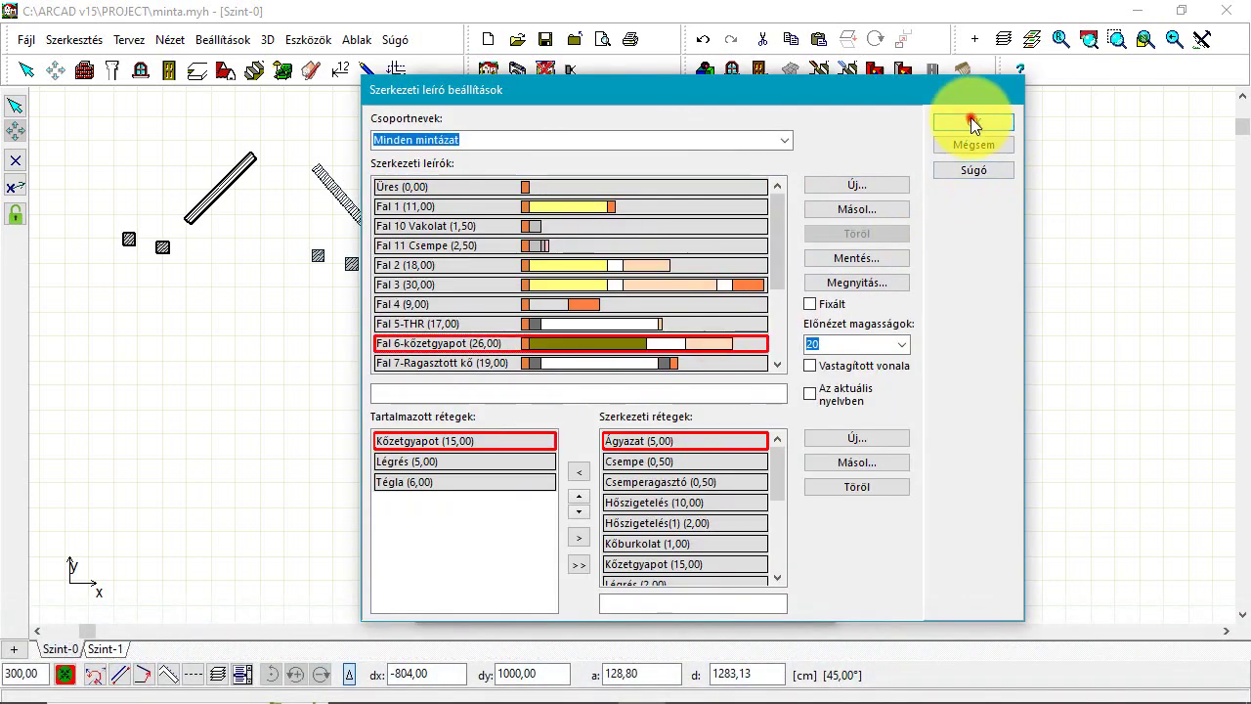
left_click(970, 119)
left_click(611, 444)
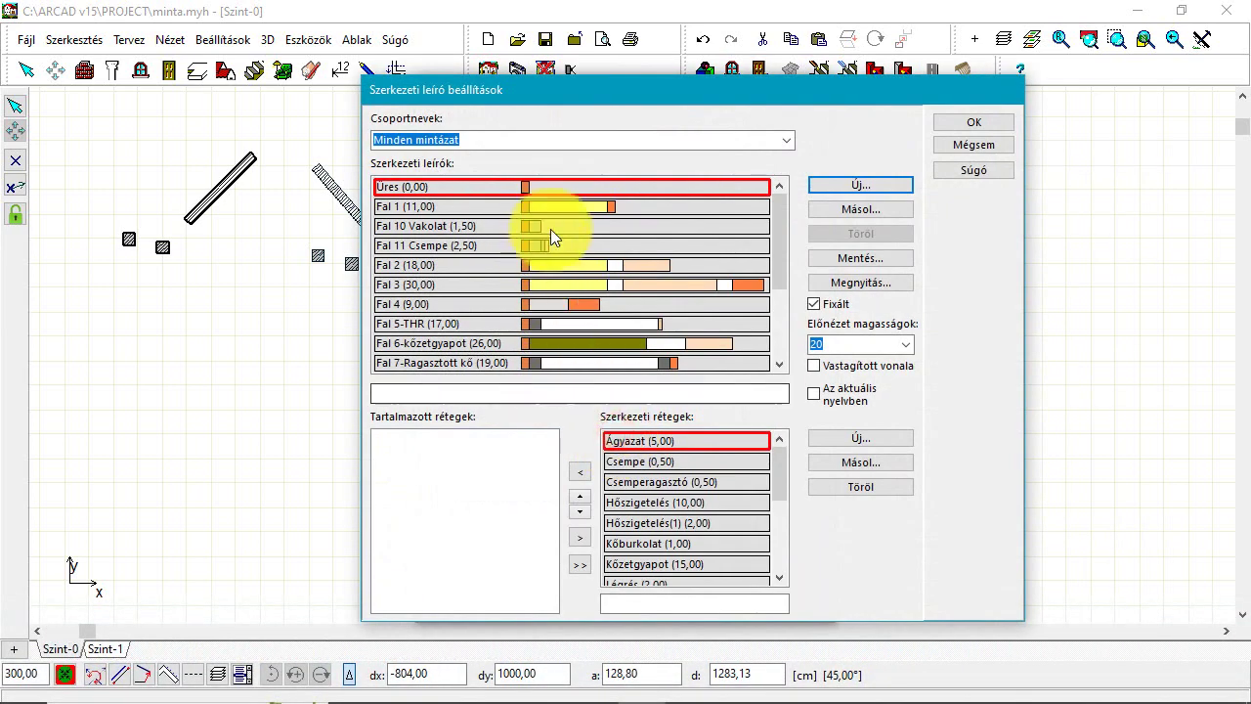
left_click(565, 226)
left_click(977, 121)
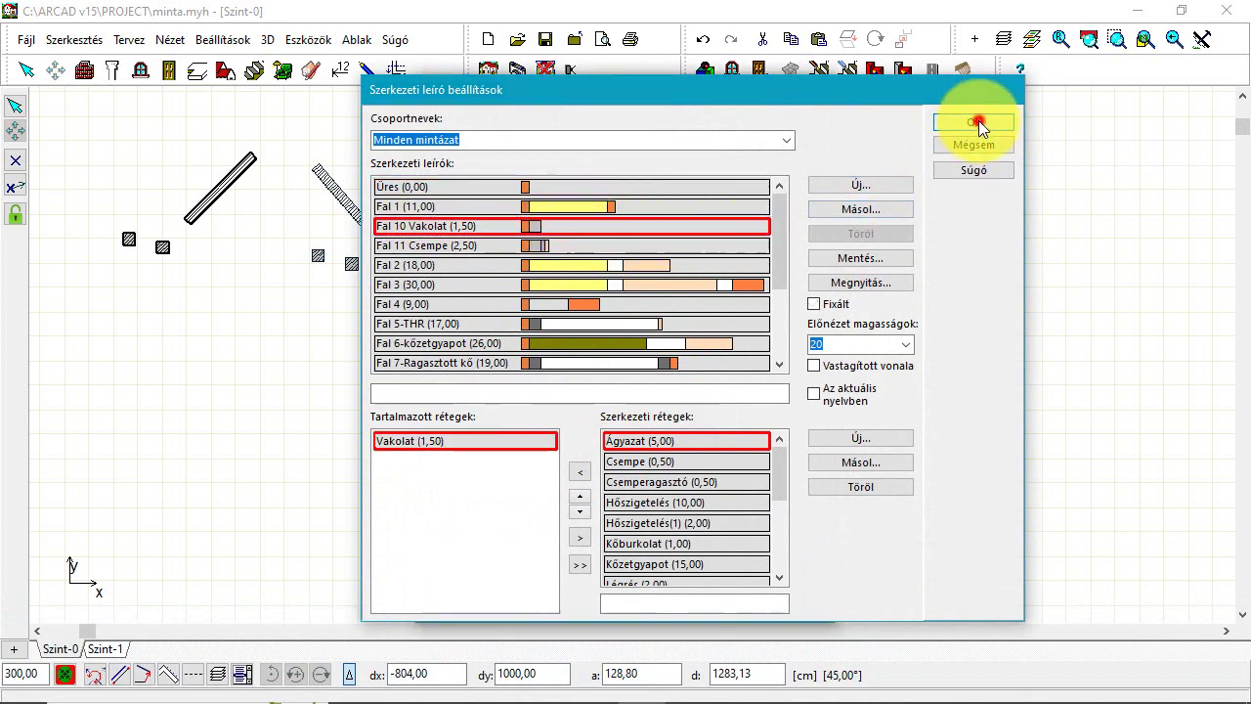
Save the layered wall settings as Alapértelmezés and accept the wall settings.
left_click(821, 197)
mouse_move(894, 199)
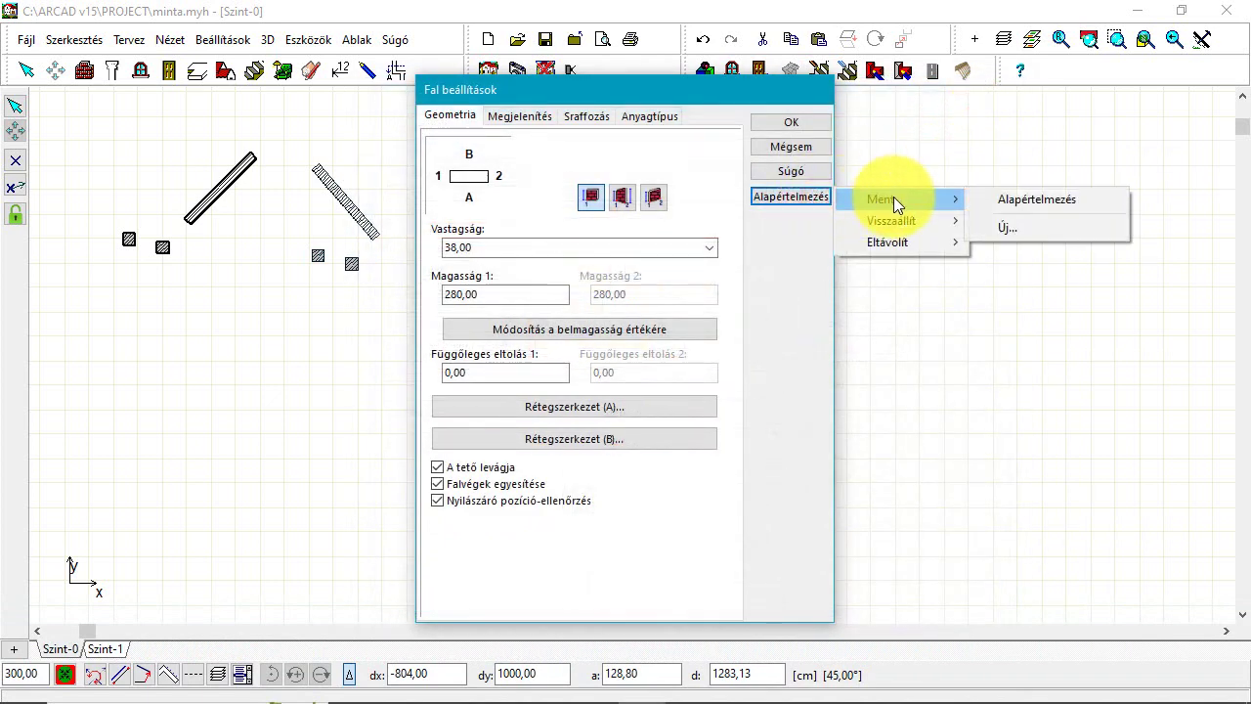
left_click(1025, 200)
left_click(809, 123)
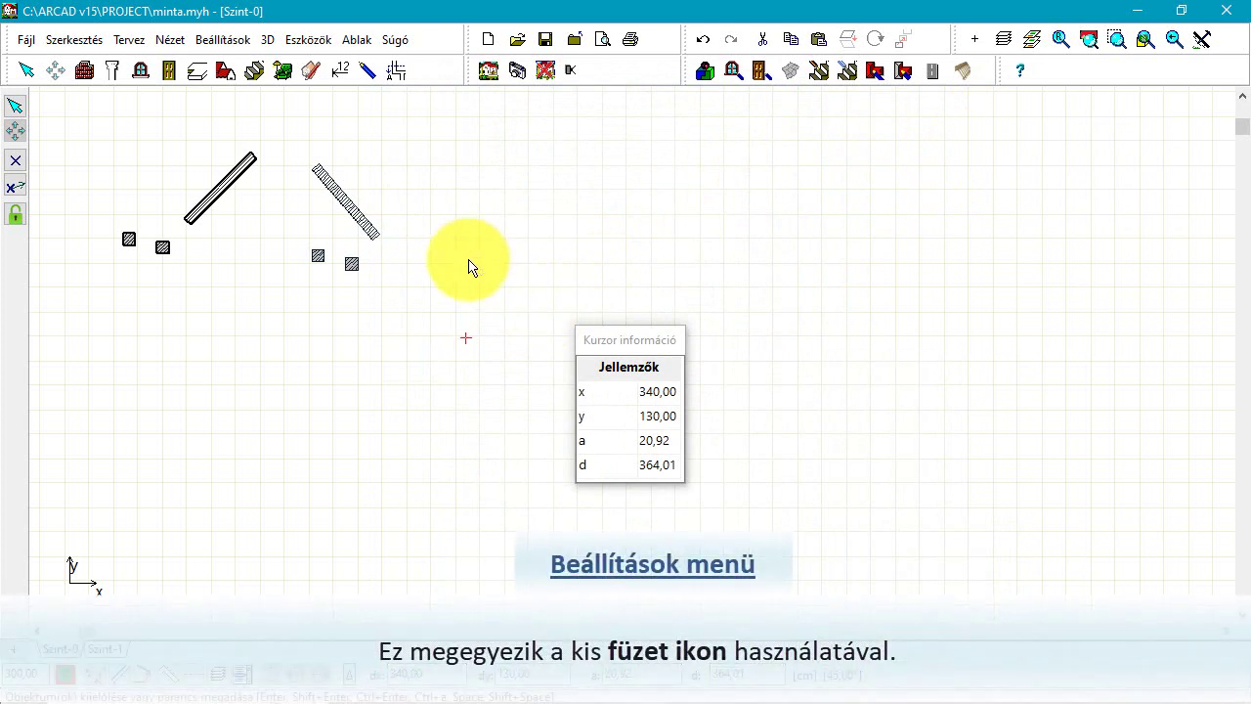
Draw a diagonal layered wall beside the existing walls on Szint-0 and inspect its layers up close.
left_click(84, 70)
left_click(398, 167)
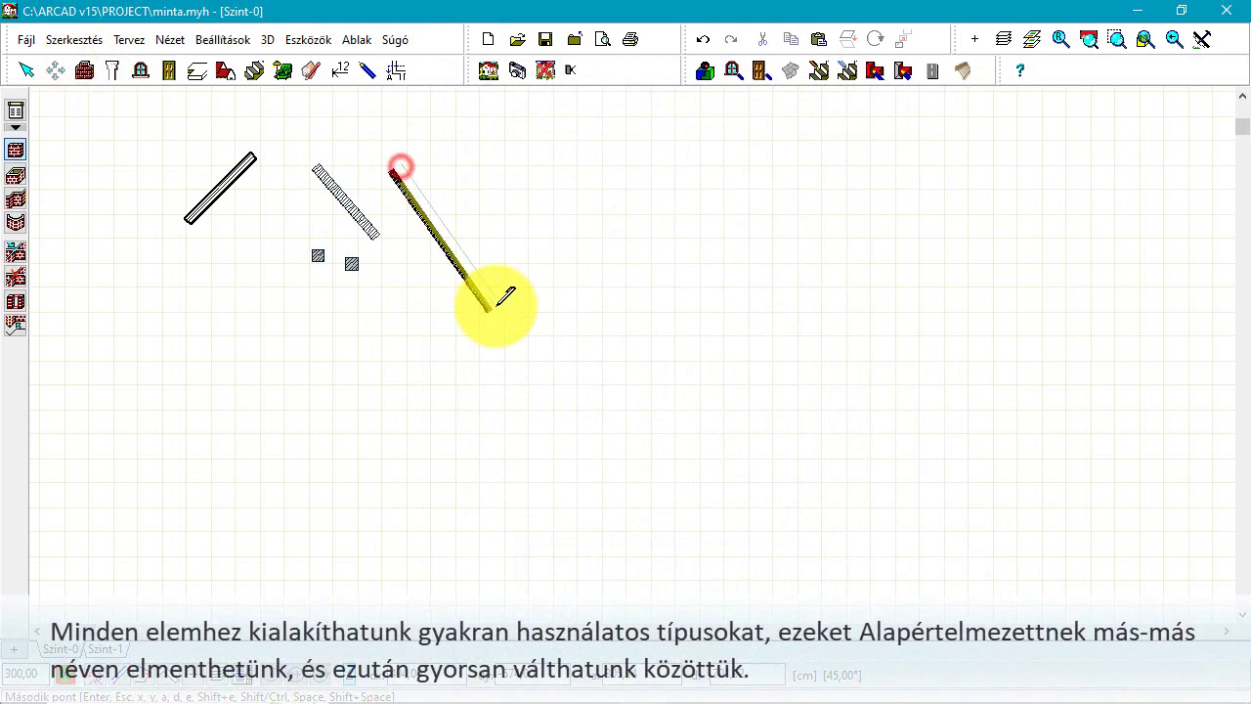
left_click(496, 306)
left_click(26, 68)
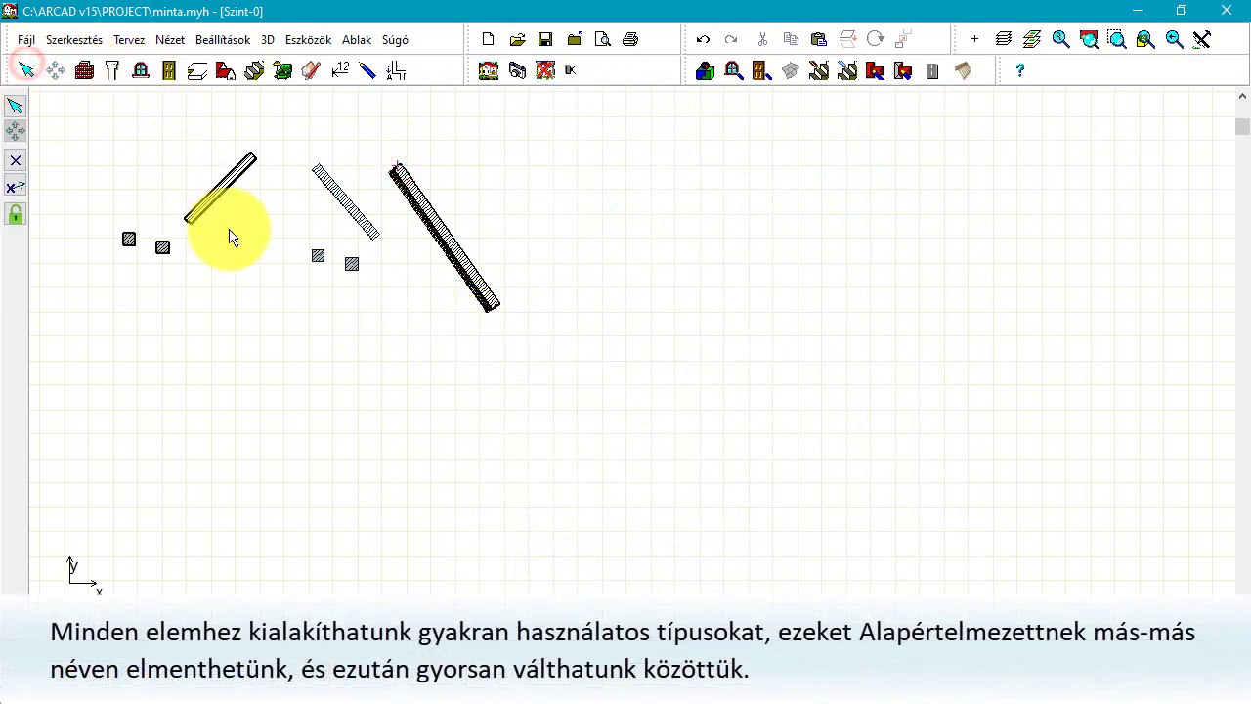
left_click(737, 294)
scroll(449, 258, "up", 3)
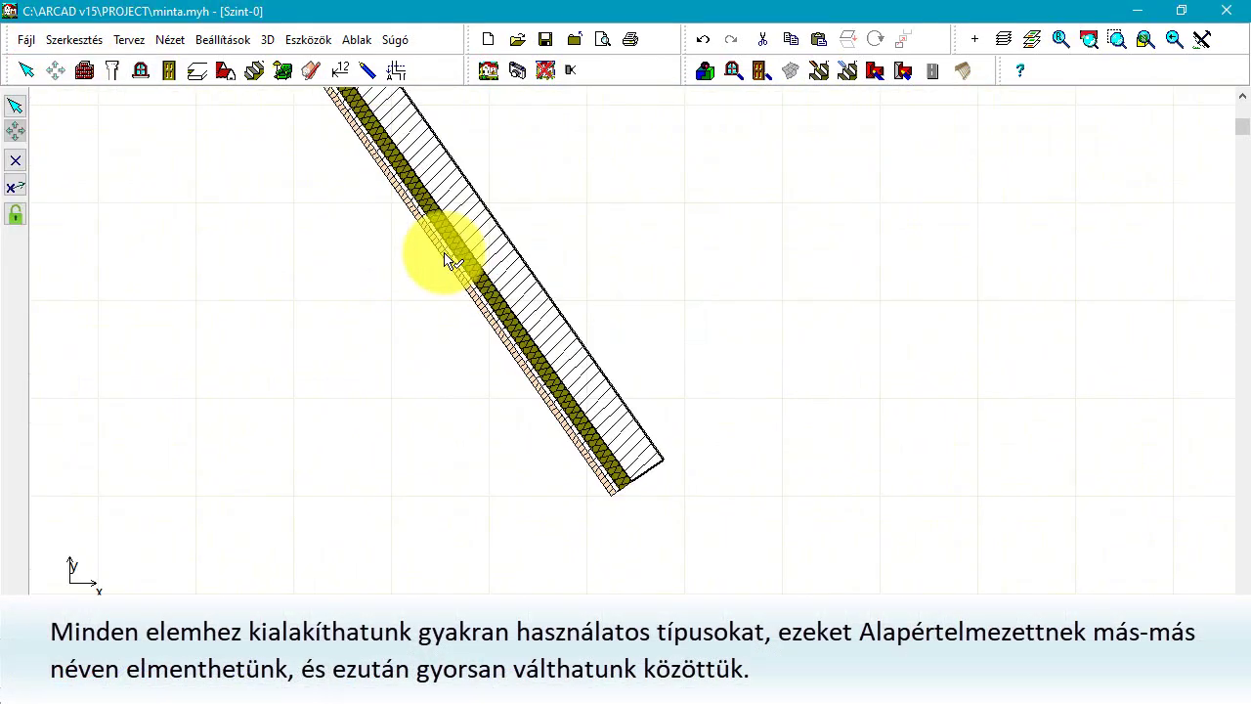
scroll(447, 260, "down", 4)
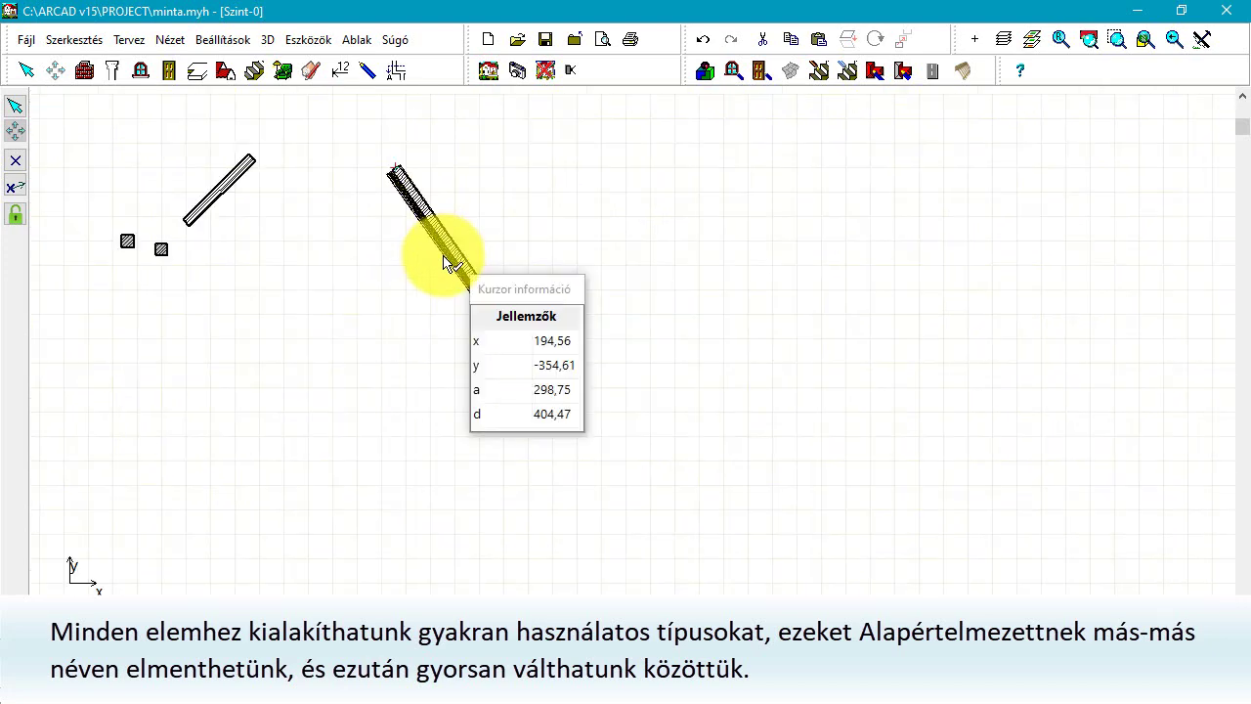
Set the wall thickness to 30 in the wall's Kezdeti értékek.
left_click(222, 40)
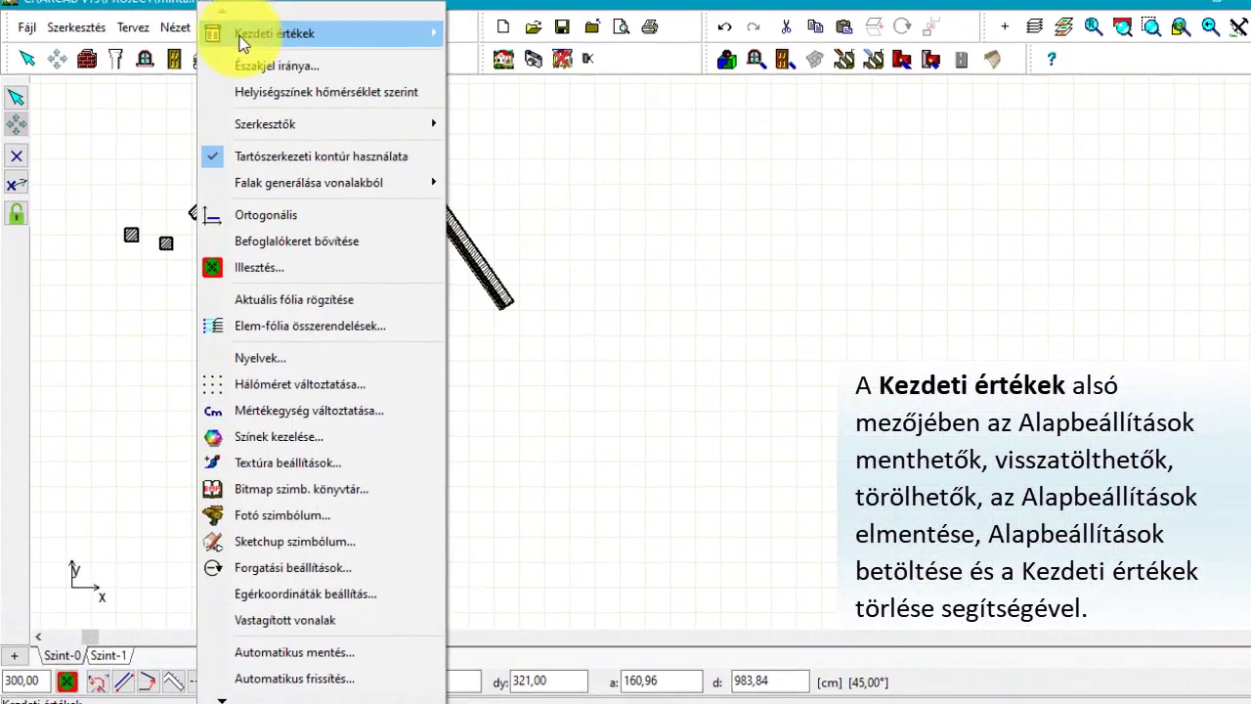
mouse_move(244, 37)
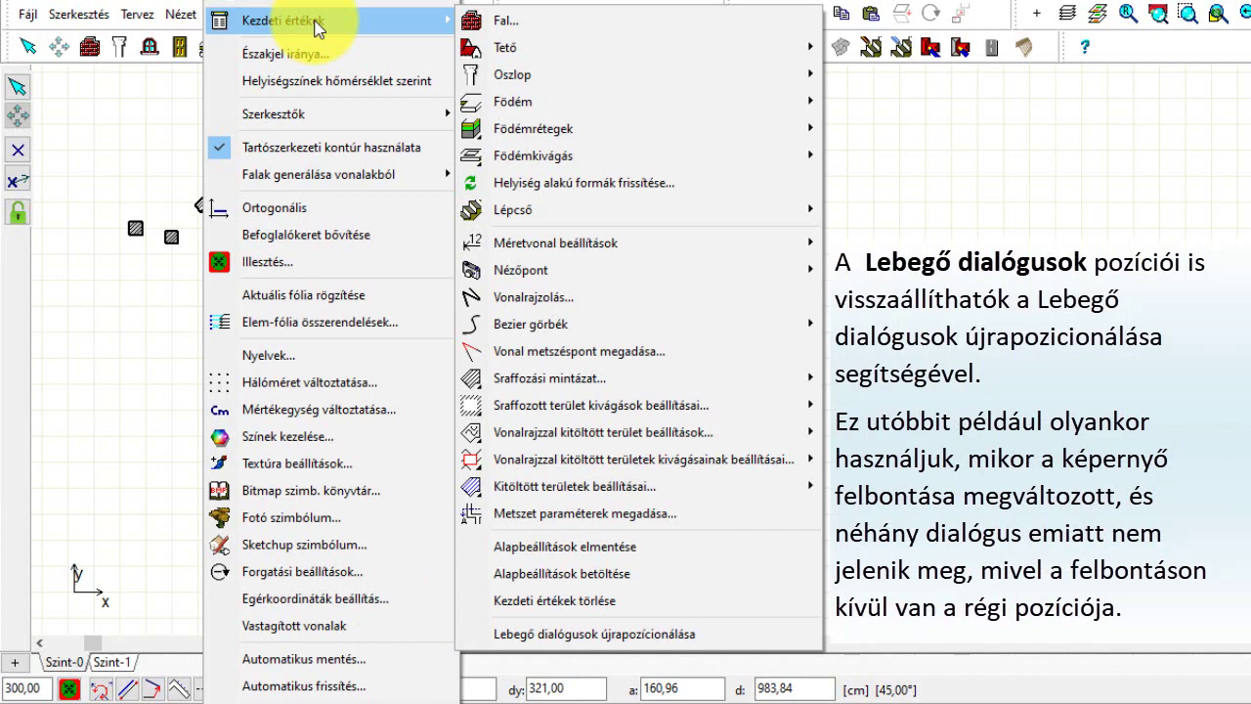
left_click(505, 20)
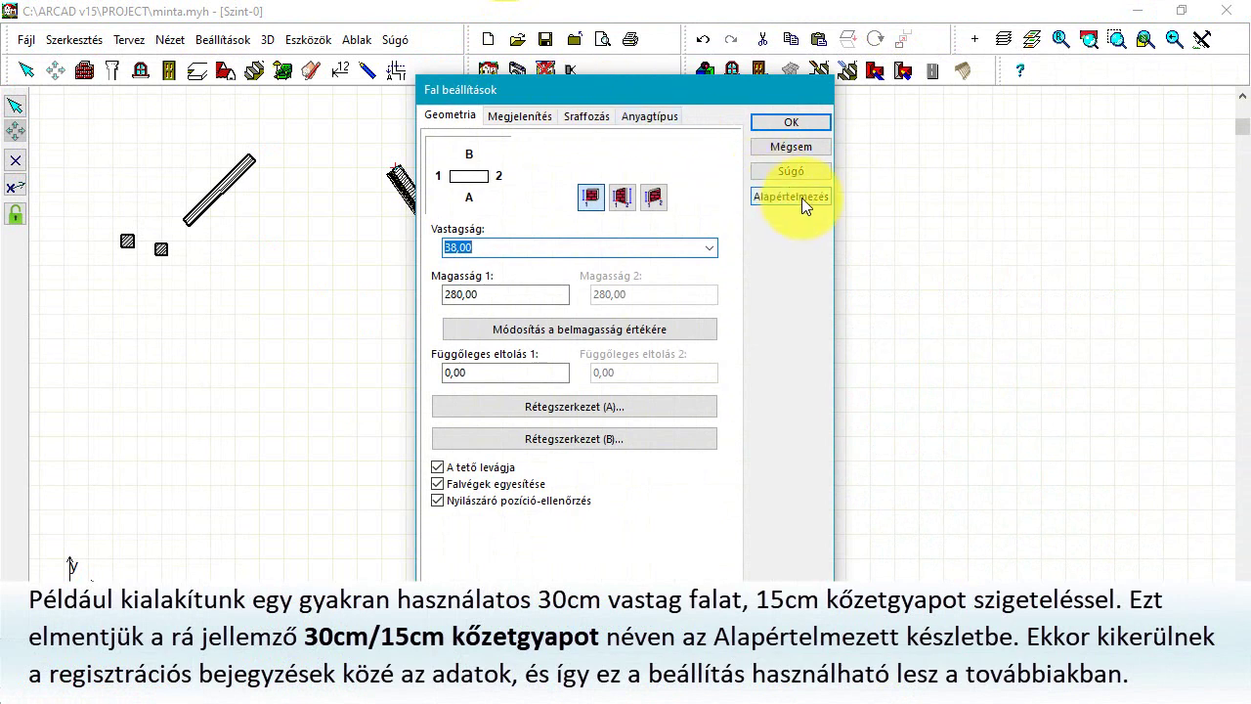
left_click(711, 247)
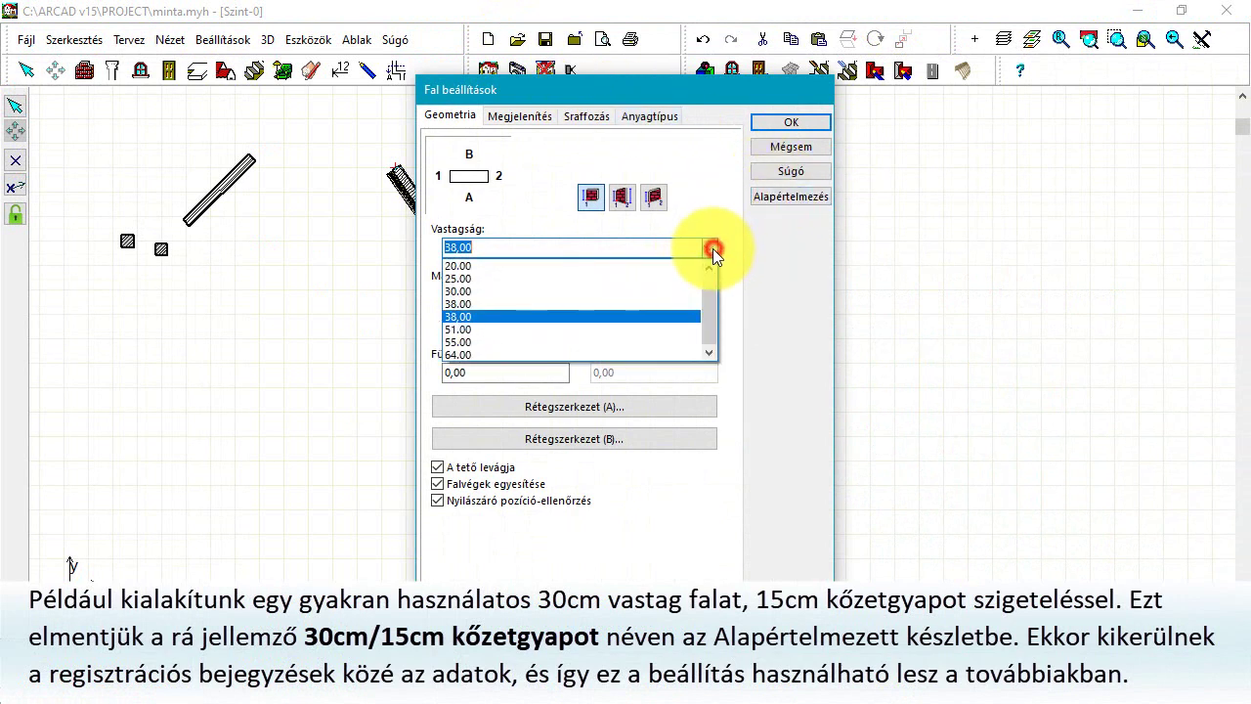
left_click(498, 293)
Save the current wall settings as a new user preset named "30cm/15cmkőzetgyapot".
left_click(790, 196)
mouse_move(899, 198)
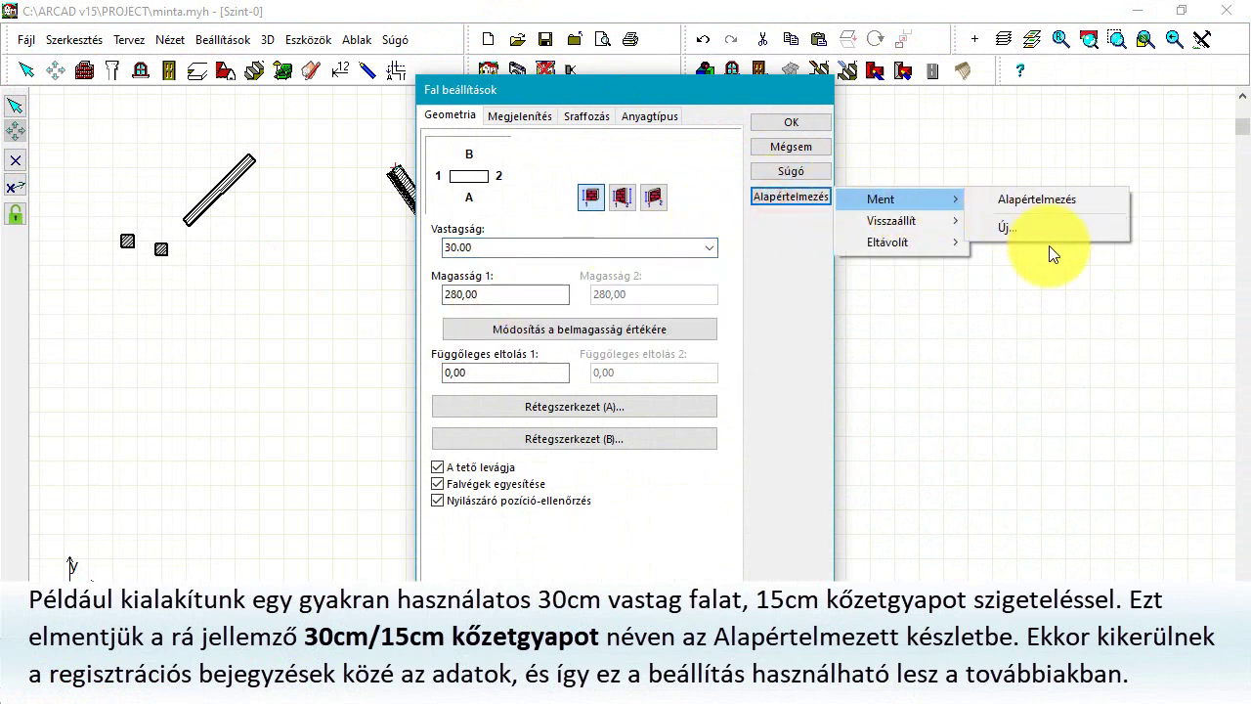
left_click(1043, 229)
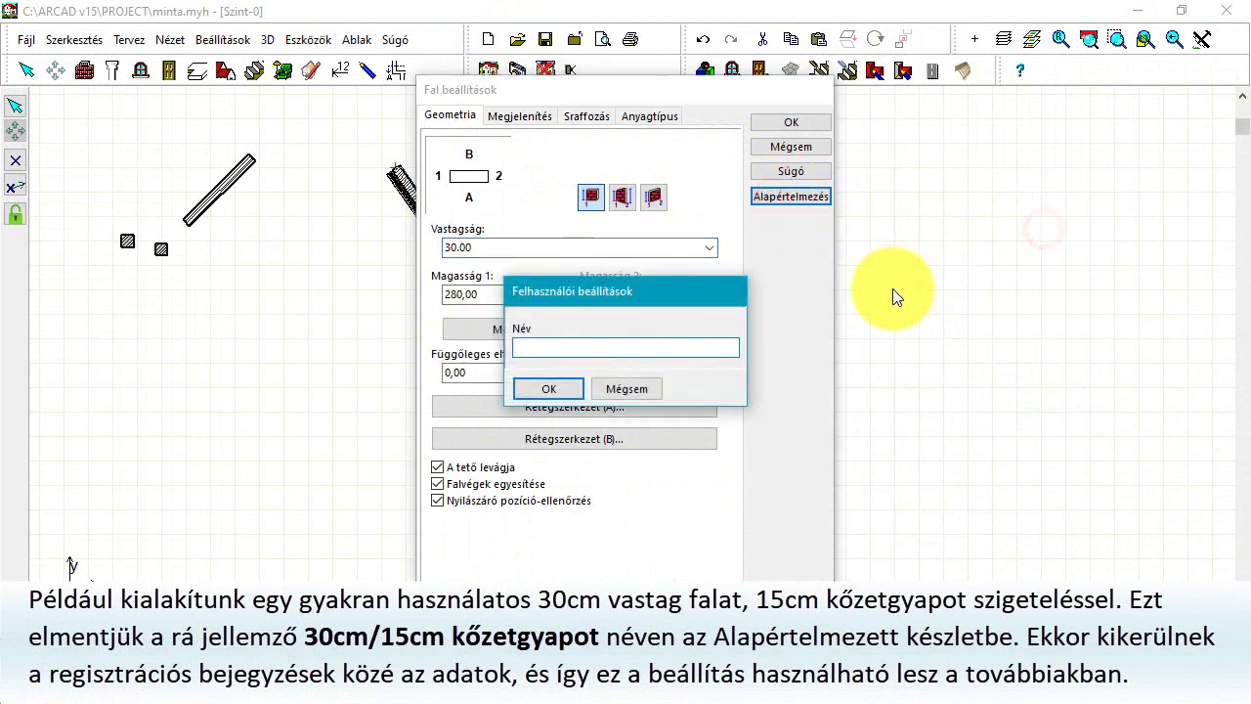
type("30cm/15cm kőzetgyapot")
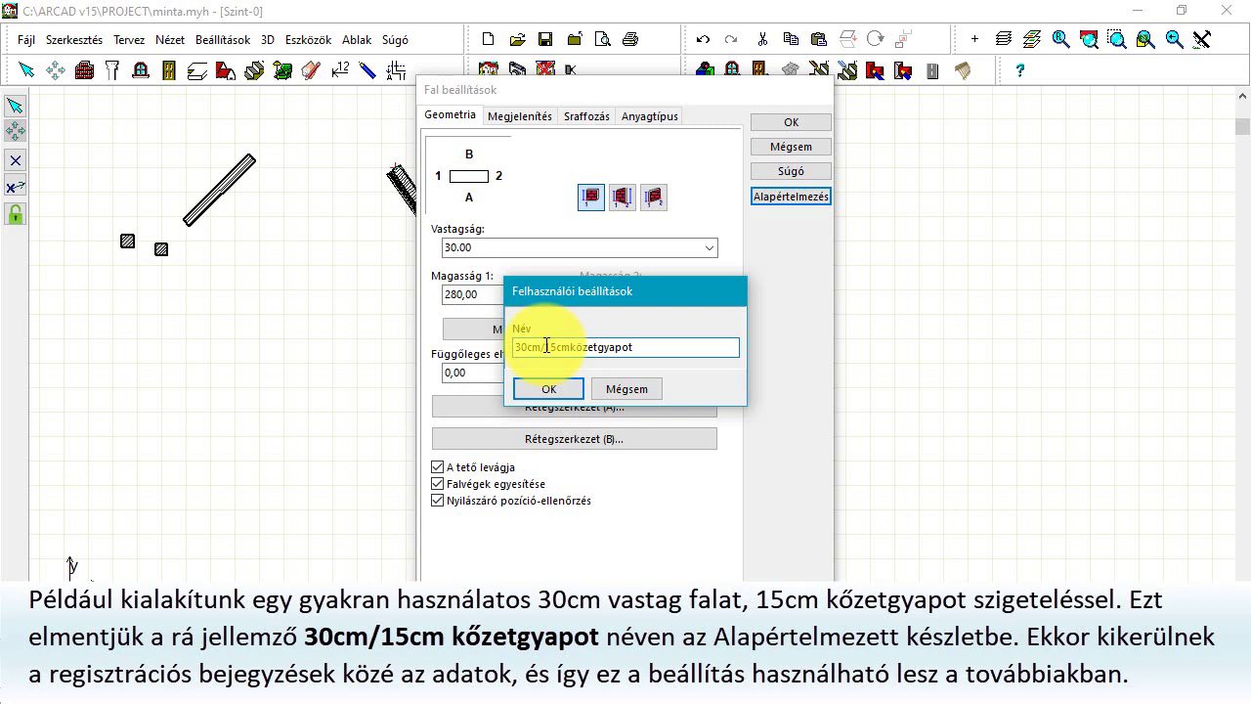
left_click(563, 387)
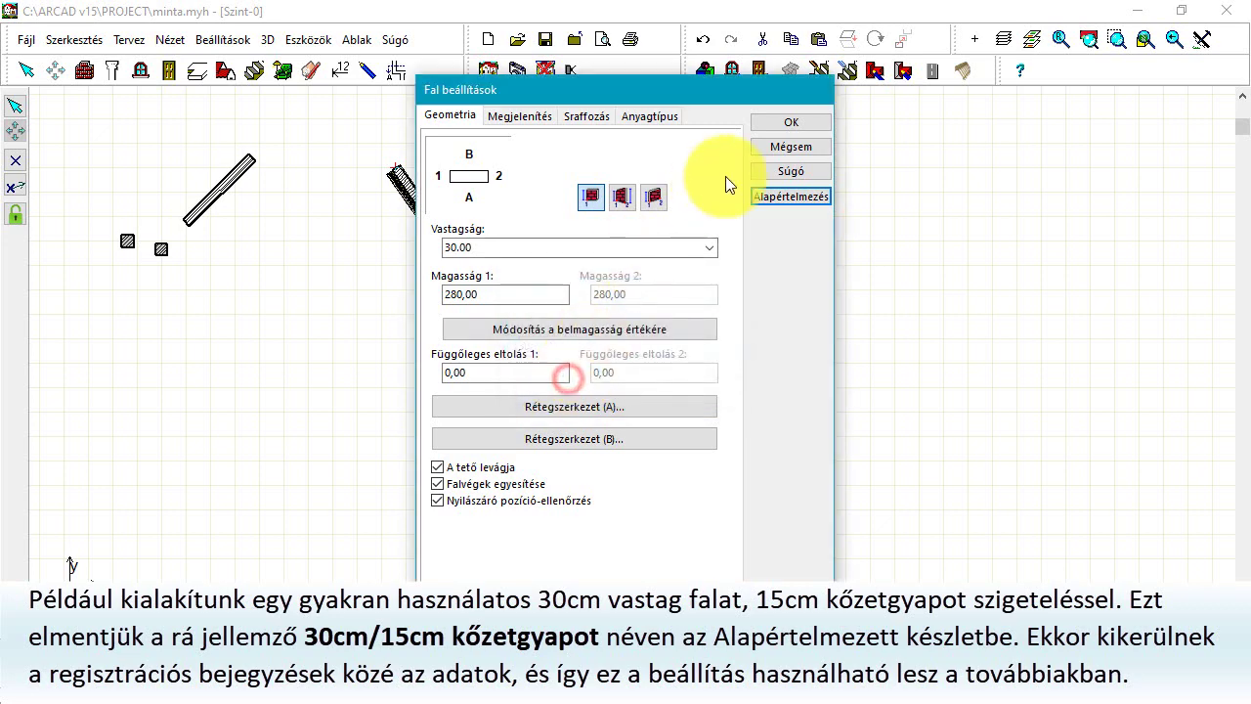
Accept the wall settings and load the saved "30cm/15cm kőzetgyapot" preset for the wall tool.
left_click(788, 122)
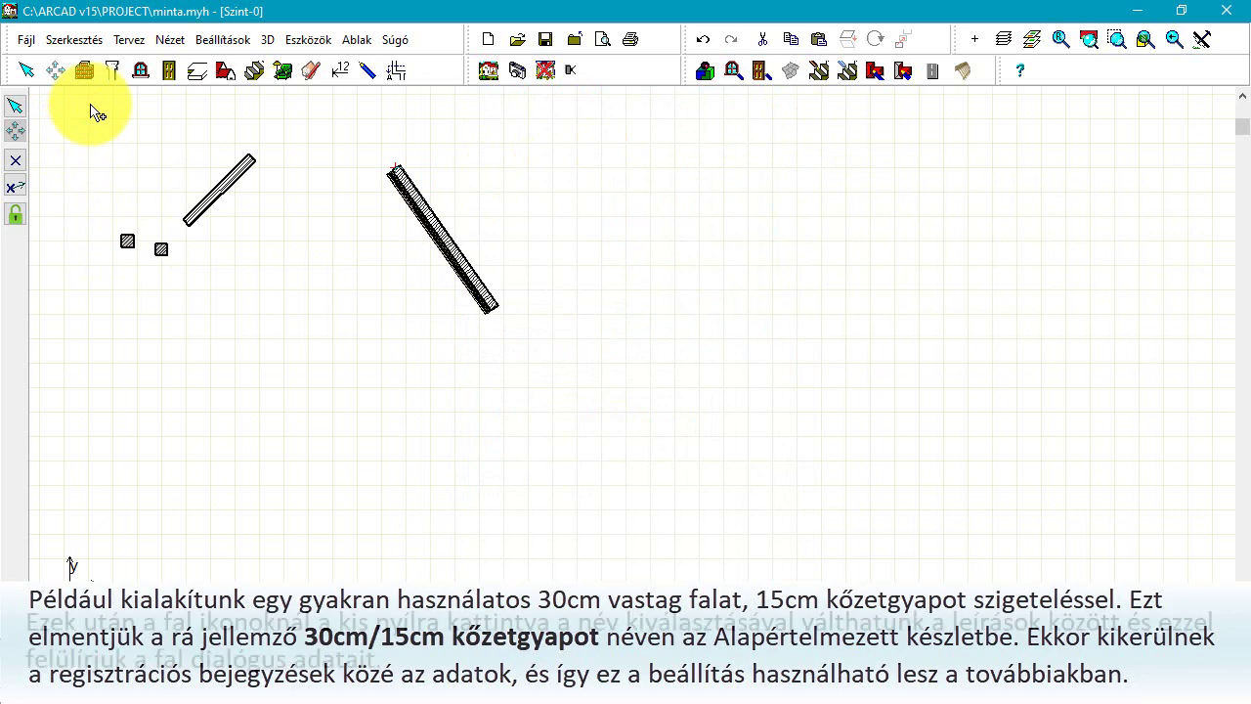
left_click(84, 70)
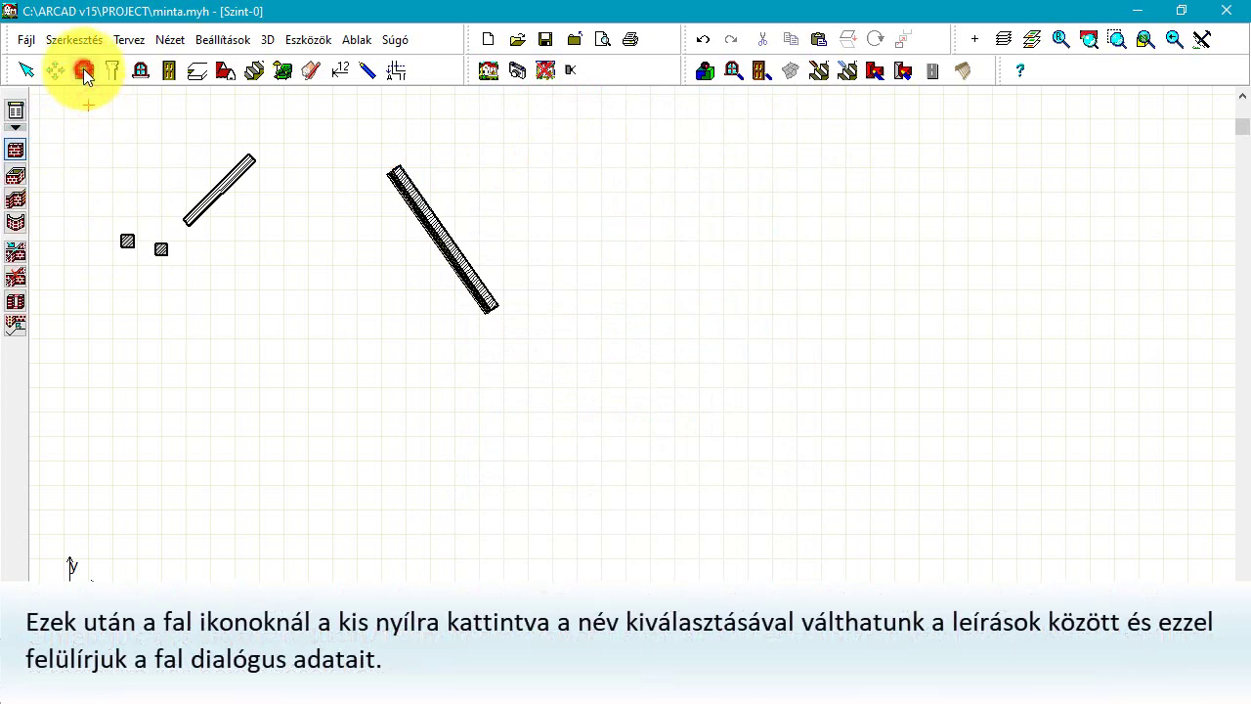
left_click(26, 127)
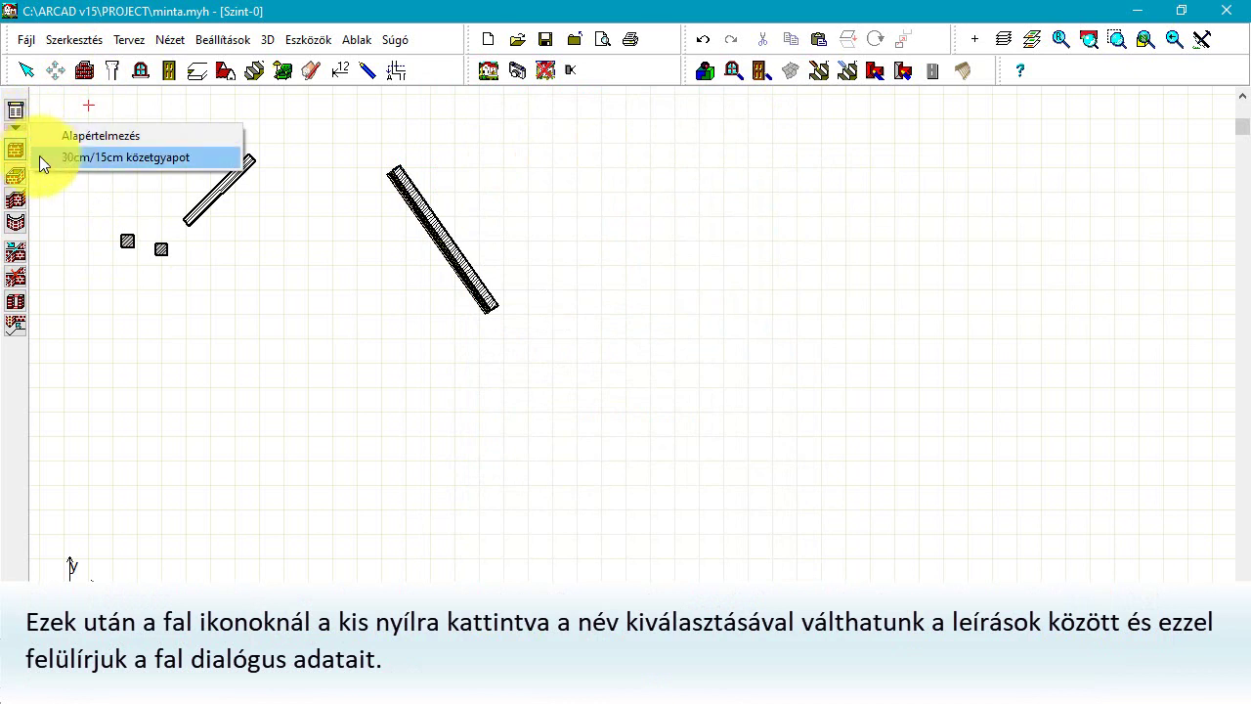
left_click(204, 159)
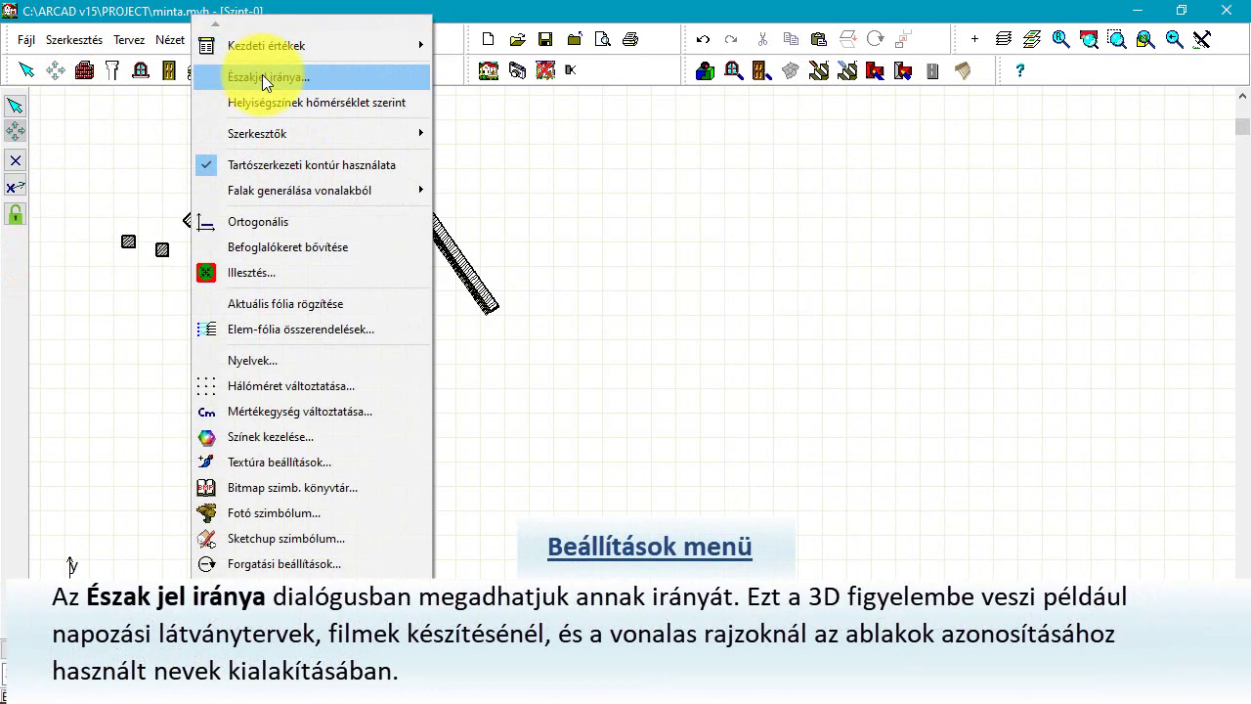
View the north arrow direction settings (Északjel iránya) and close them without changes.
left_click(262, 76)
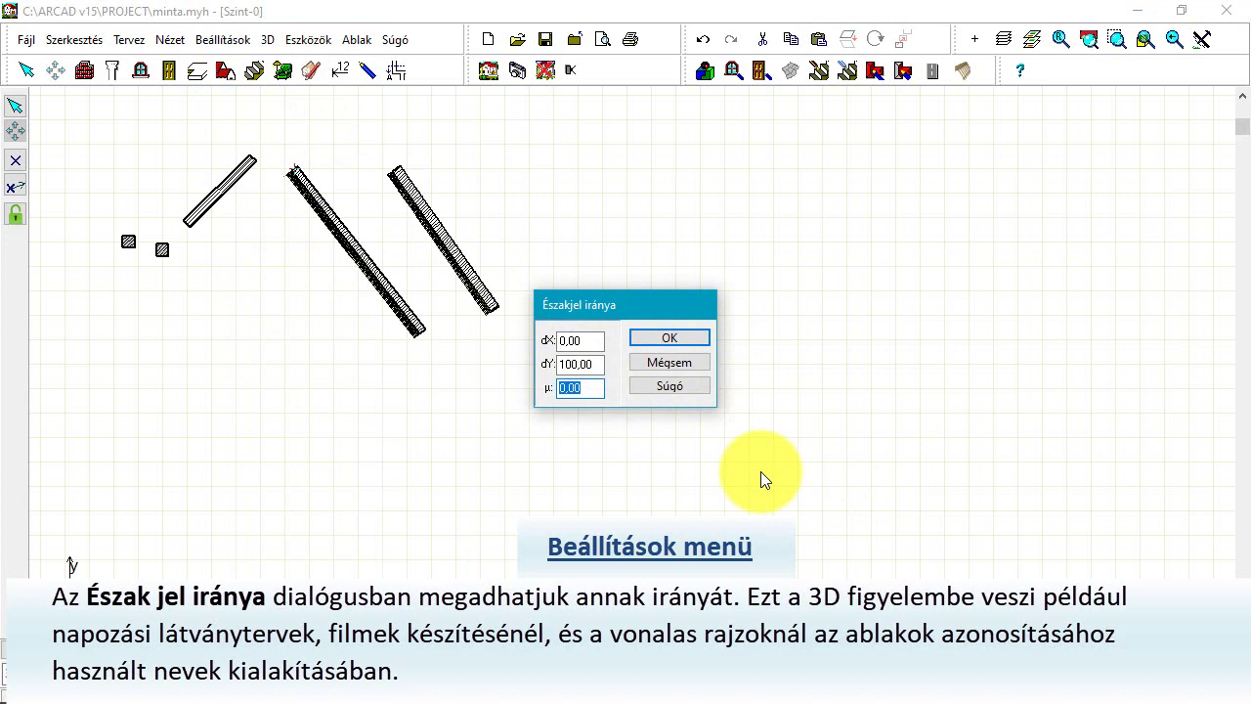
left_click(680, 362)
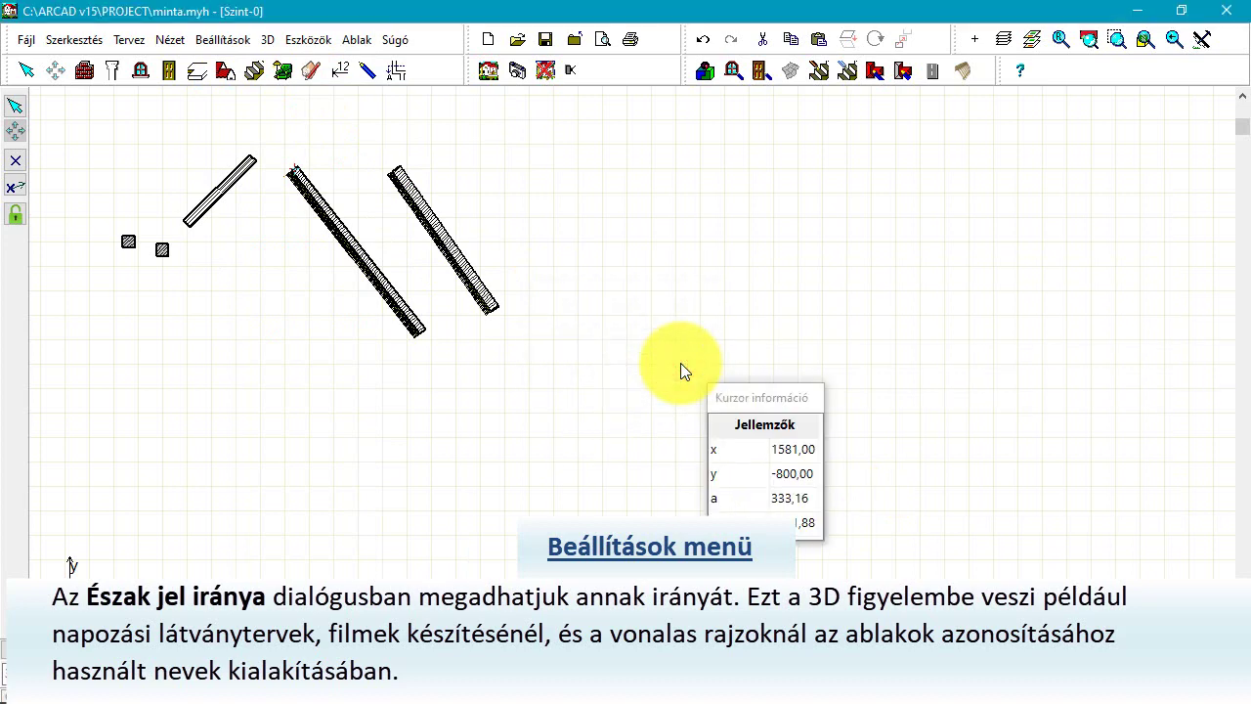
Browse the Szerkesztők commands, view the structure editor for walls (Tartószerkezetek, Falak) and close it without changes.
left_click(223, 41)
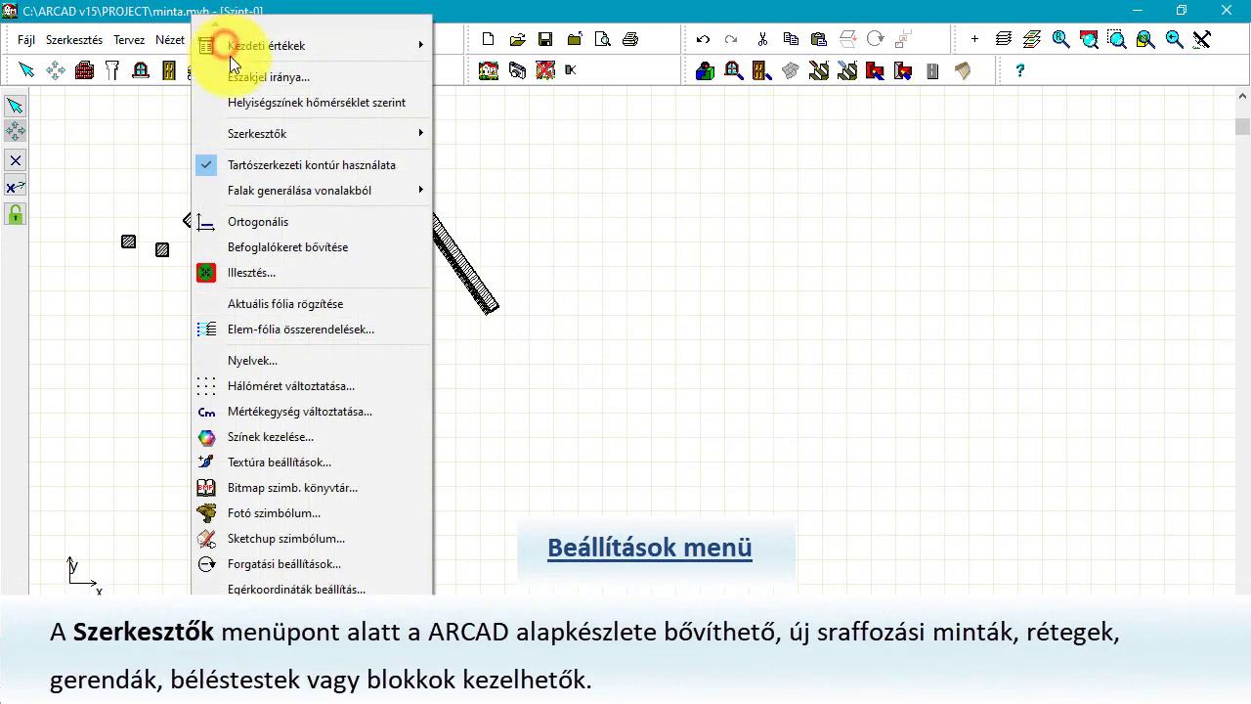
mouse_move(298, 130)
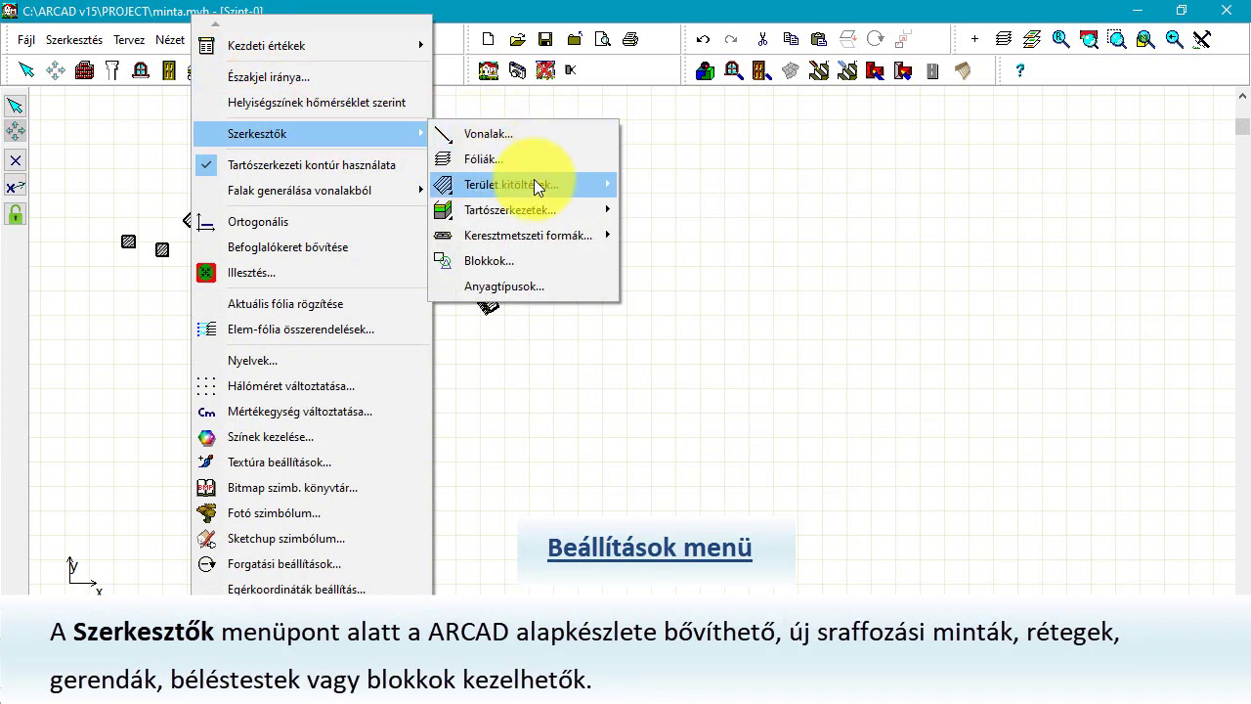
mouse_move(537, 183)
mouse_move(571, 211)
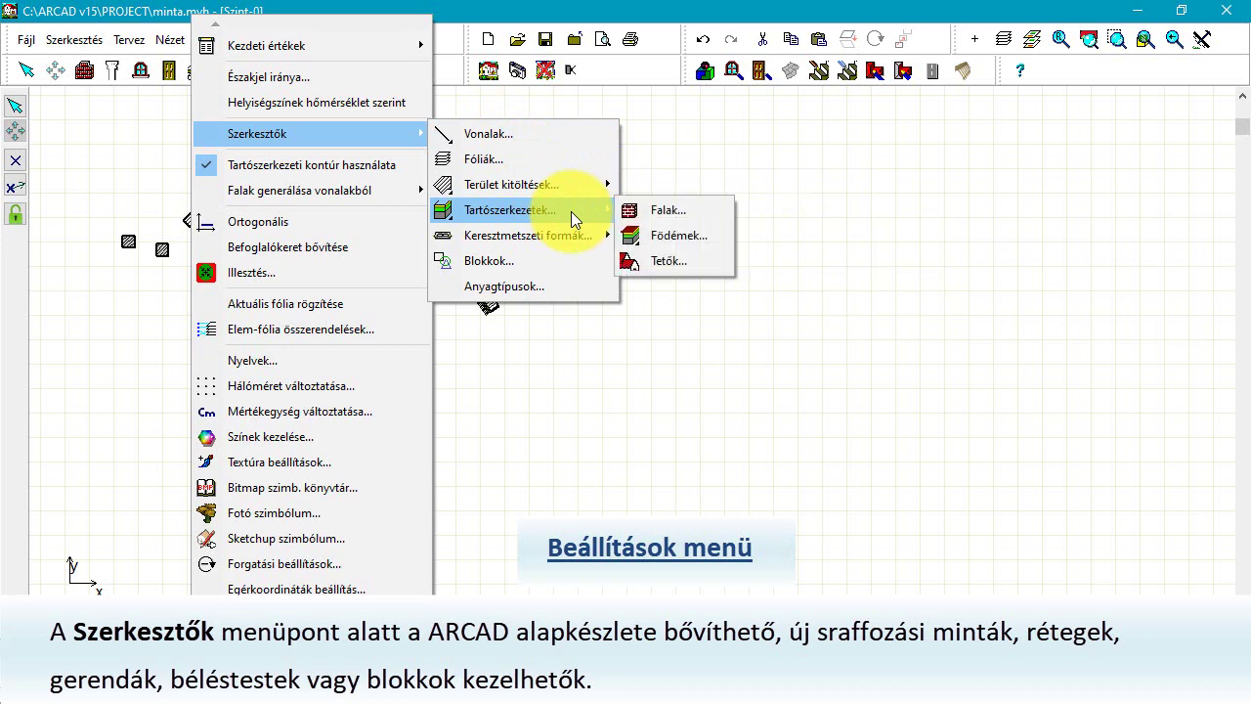
mouse_move(585, 236)
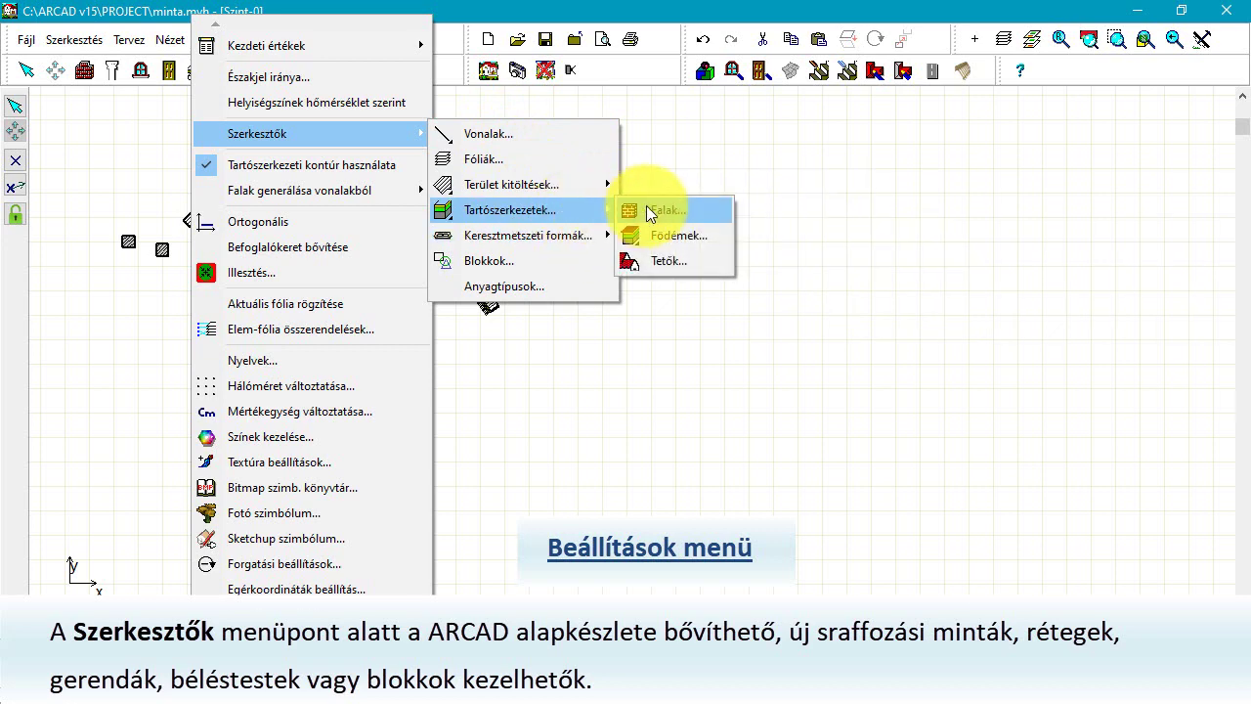
left_click(675, 210)
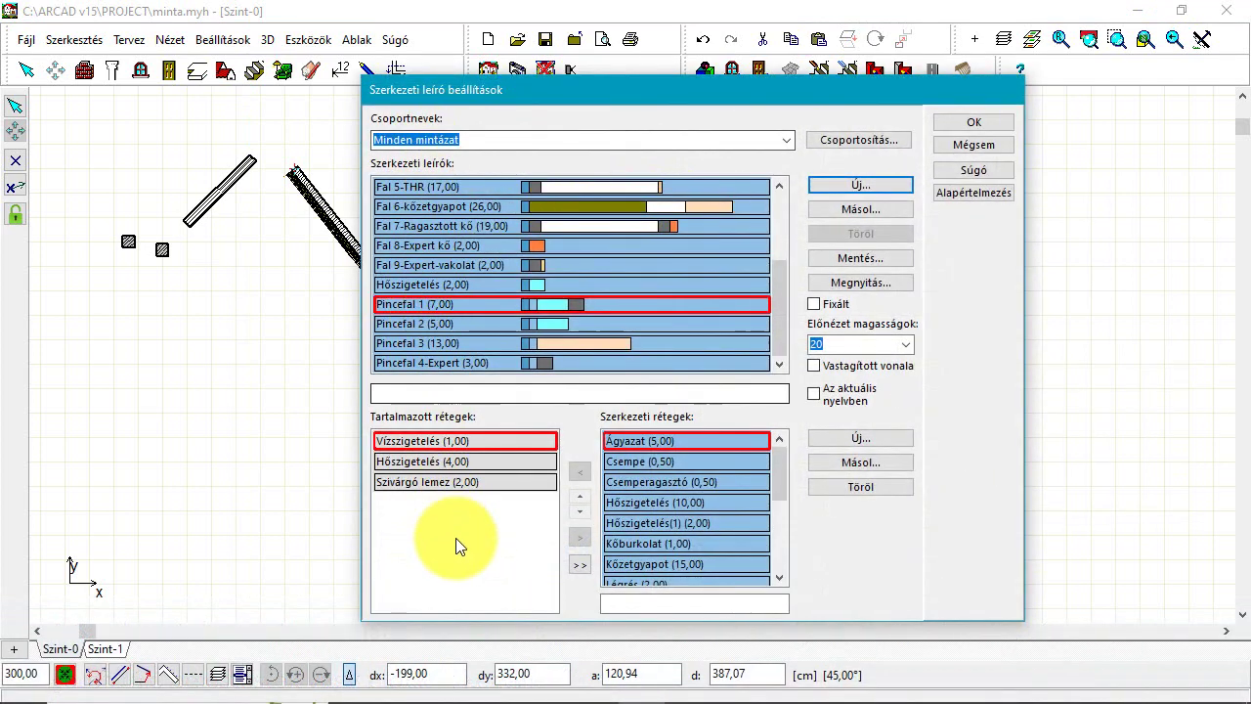
left_click(988, 143)
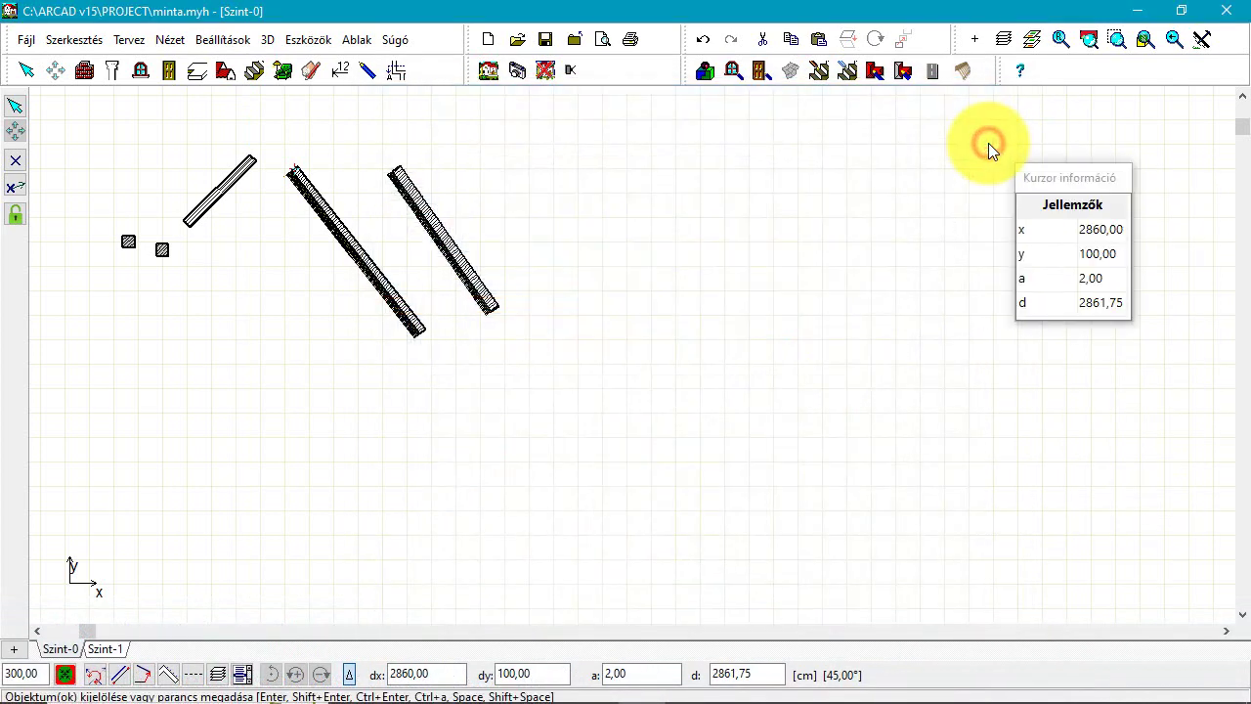
Toggle Tartószerkezeti kontúr használata and inspect the contour lines of the layered wall up close.
left_click(223, 39)
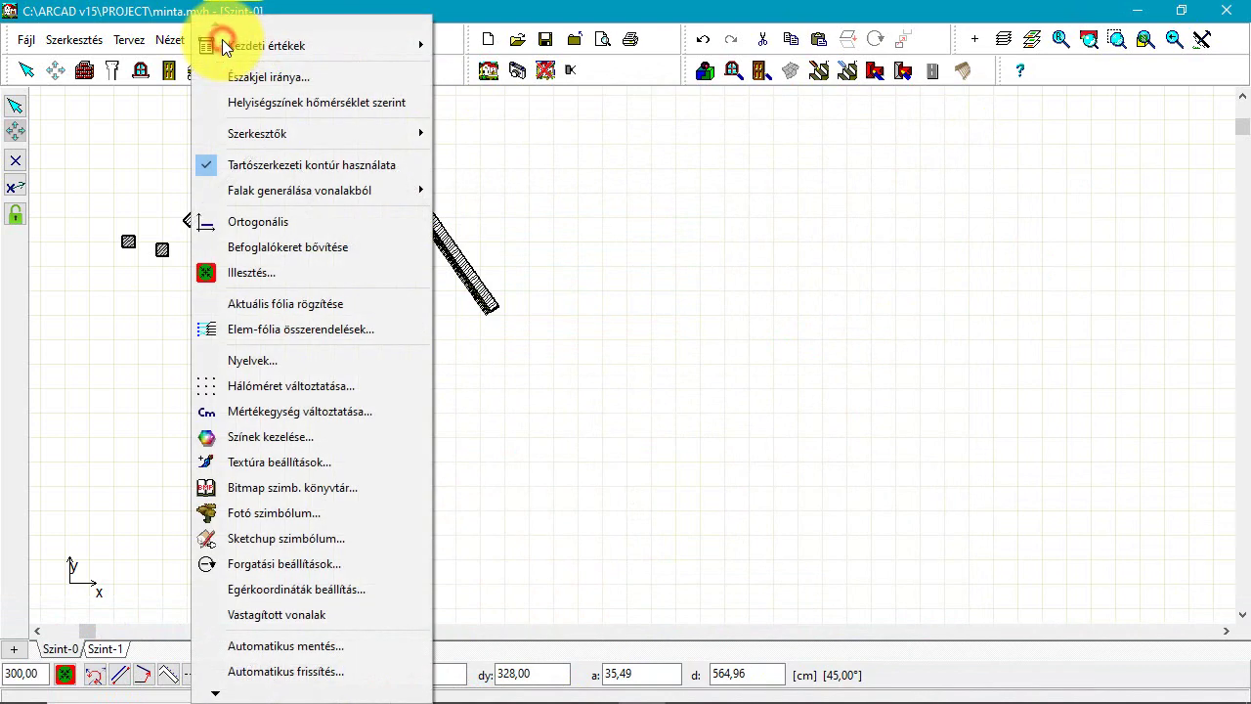
left_click(264, 165)
scroll(437, 245, "up", 3)
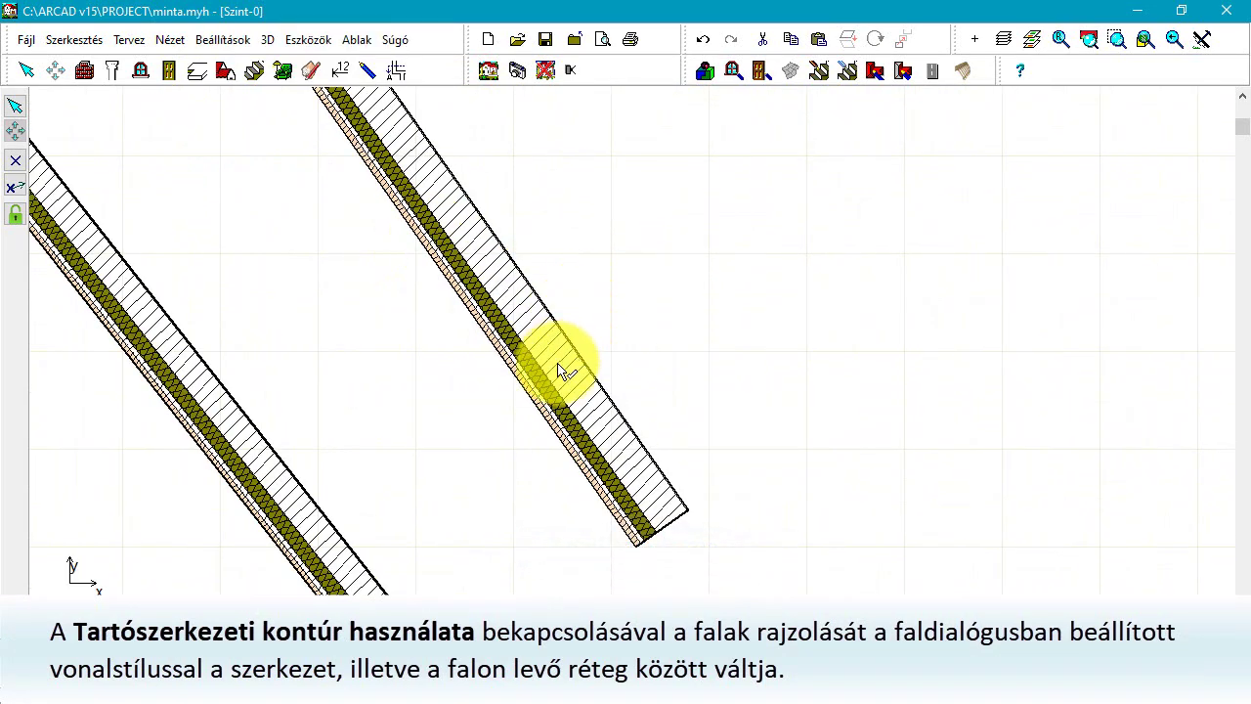
scroll(558, 369, "up", 3)
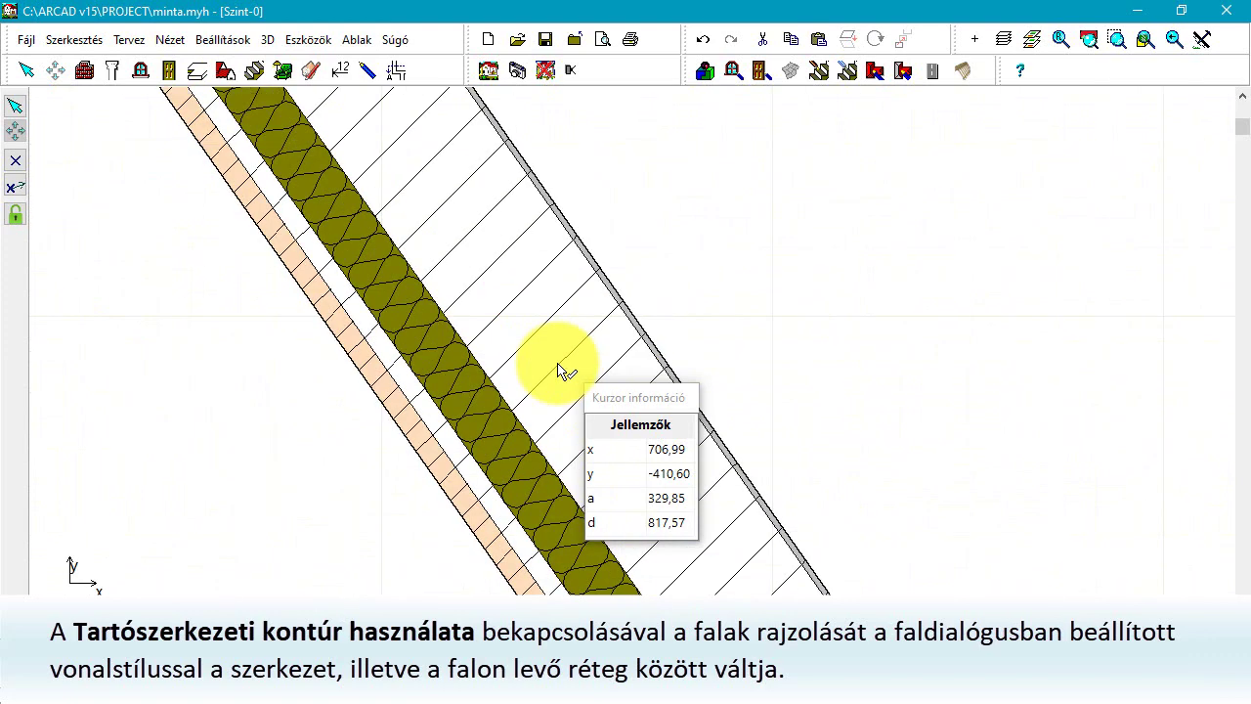
scroll(558, 370, "down", 3)
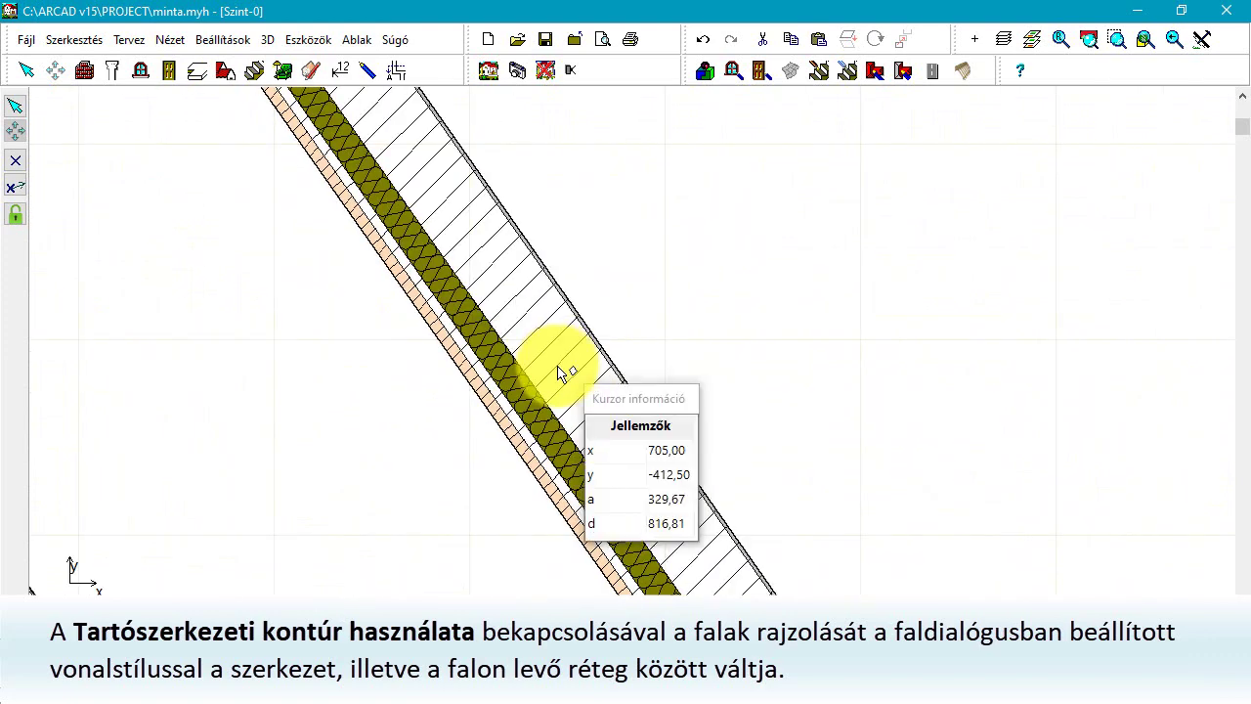
scroll(558, 372, "down", 1)
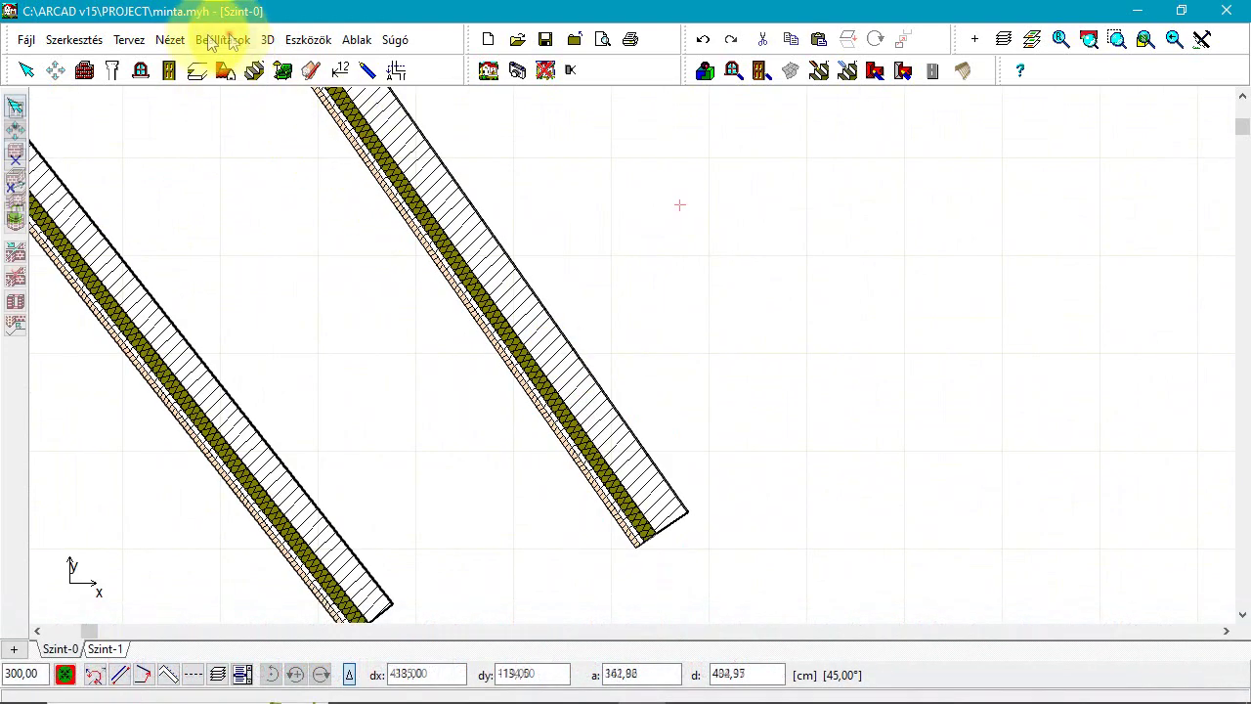
Review the Automatikus mentés settings for save location, number of saves and save interval, and close them without changes.
left_click(217, 39)
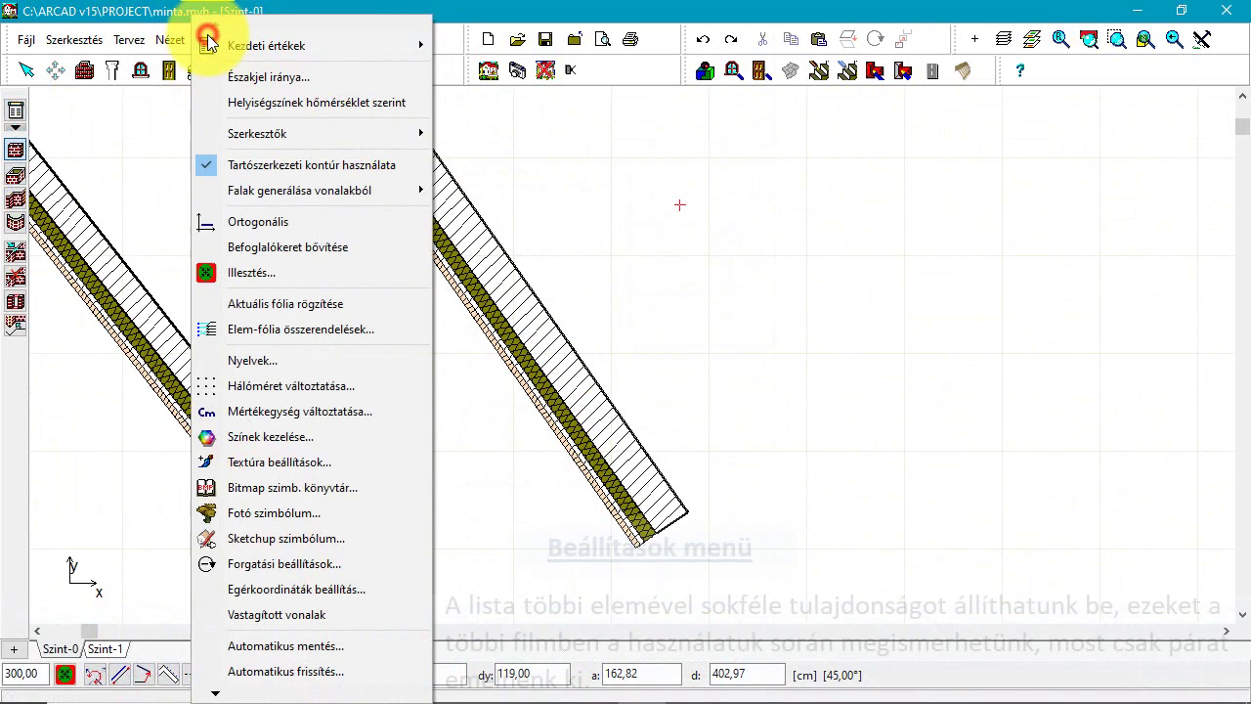
left_click(329, 646)
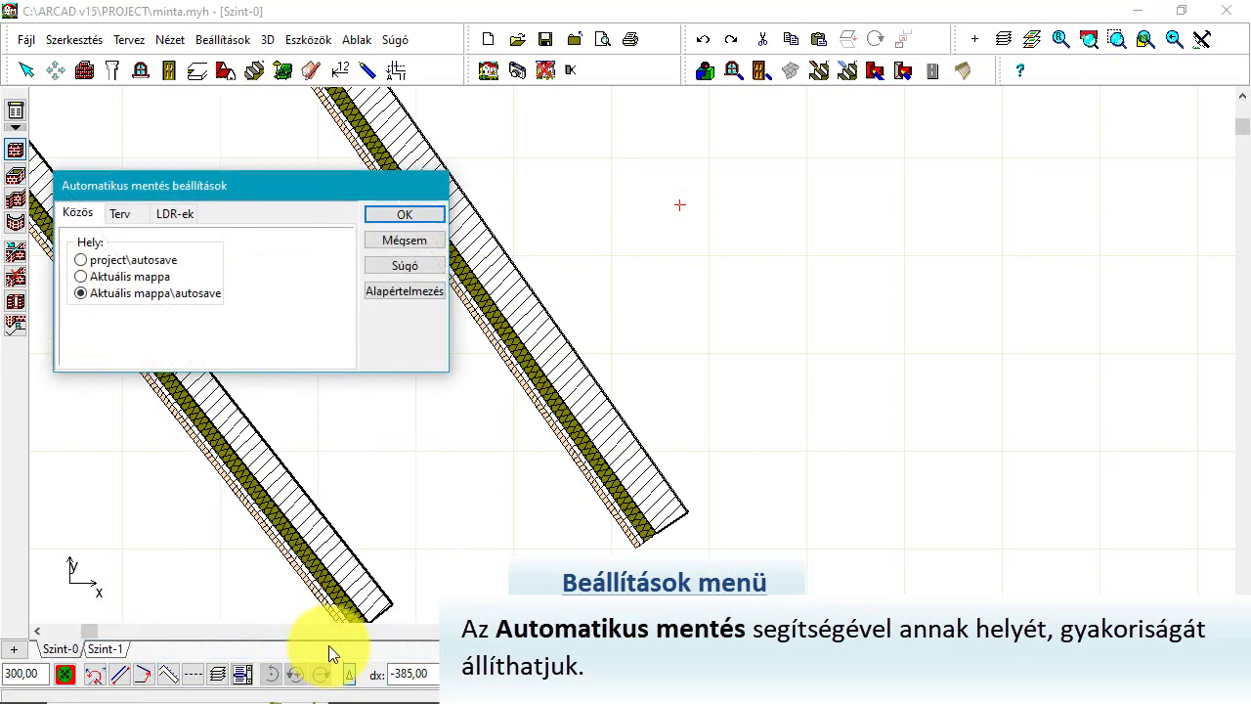
left_click(119, 213)
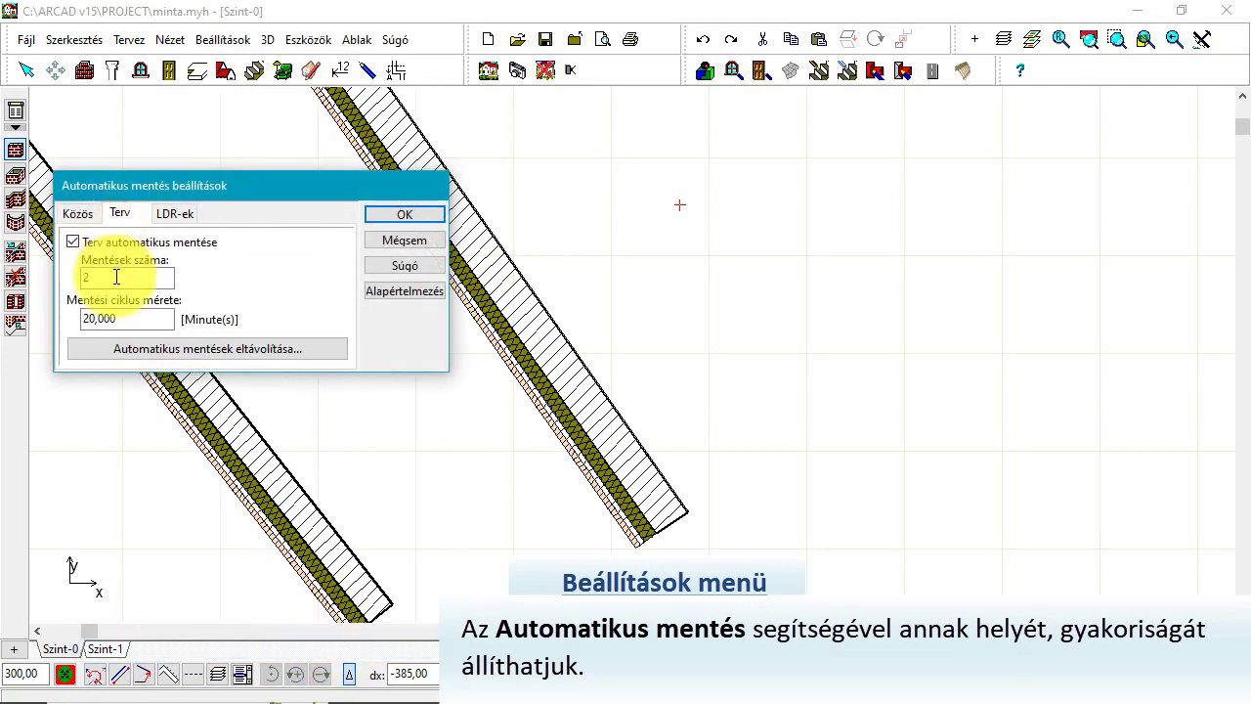
left_click(124, 317)
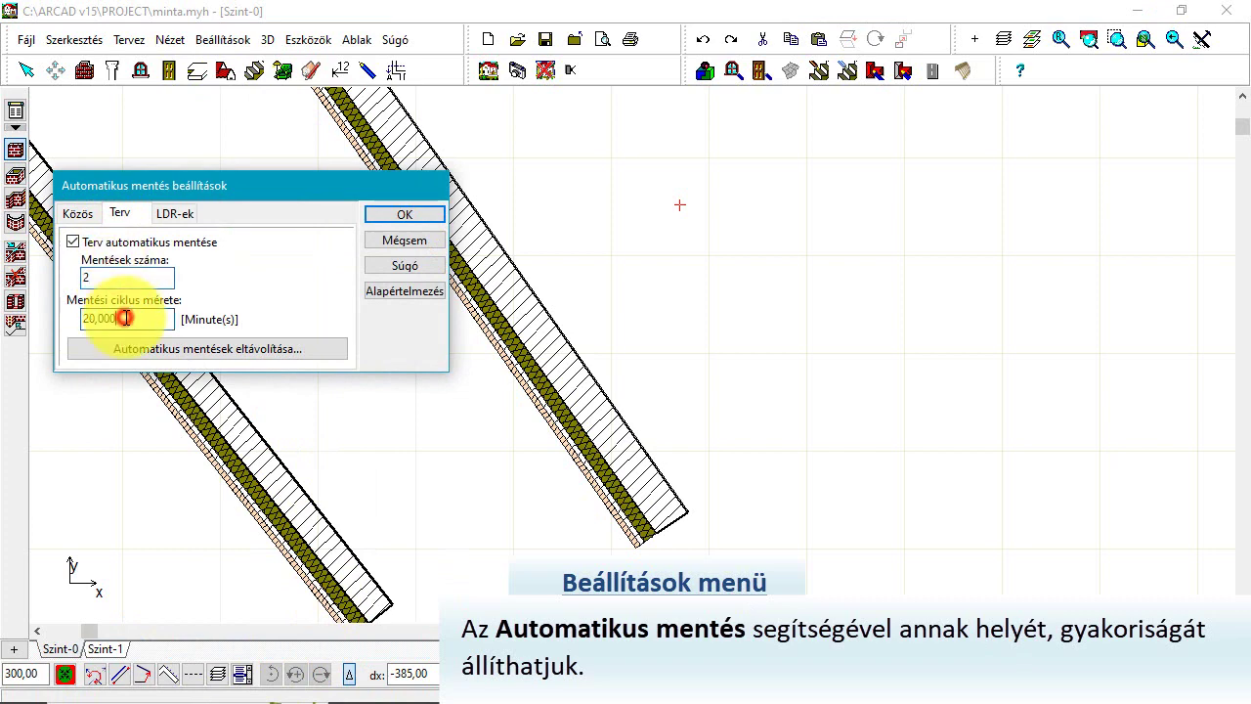
left_click(437, 248)
Examine the Automatikus frissítés settings, trying the Engedélyezett option on and off, and cancel without entering an order number.
left_click(223, 40)
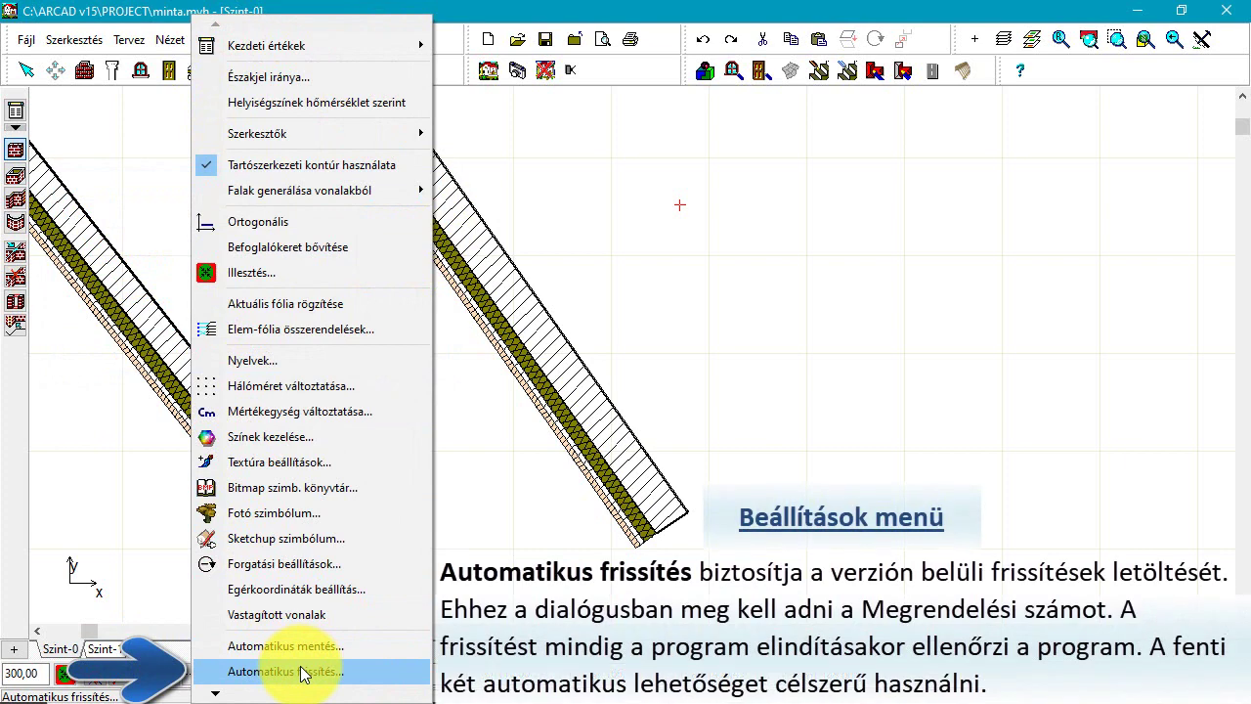
left_click(305, 672)
left_click_drag(636, 377, 524, 372)
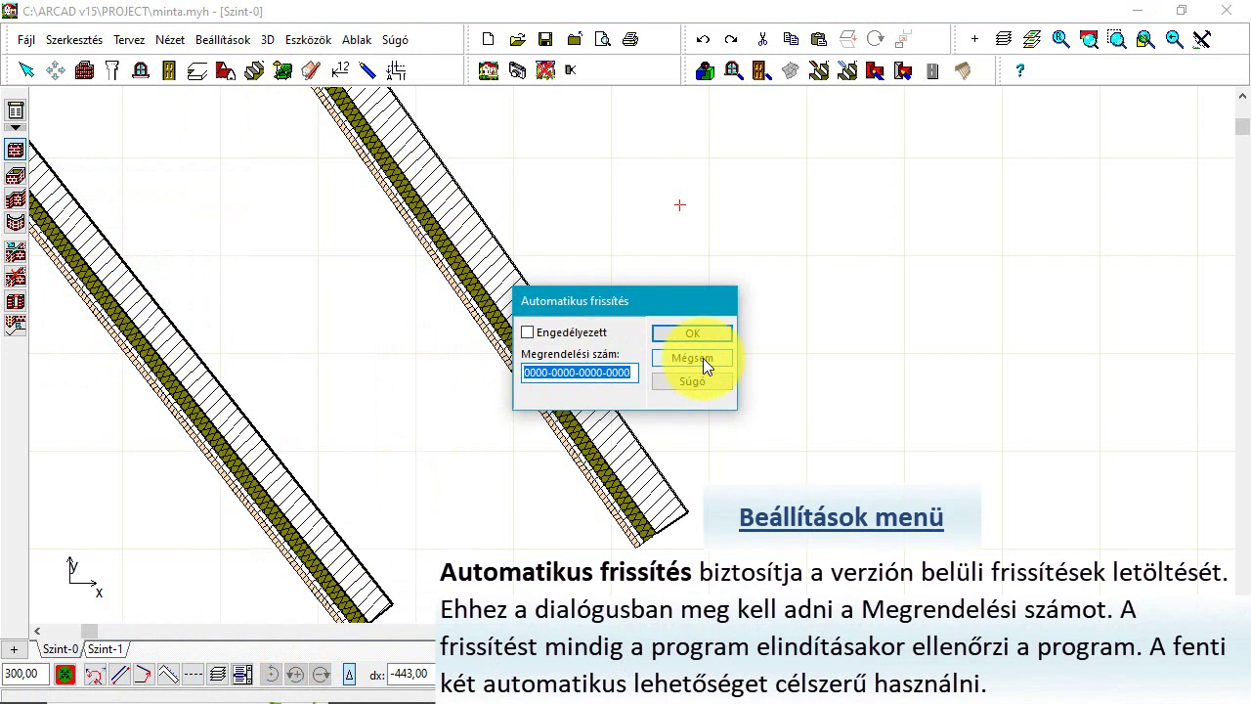
left_click(530, 332)
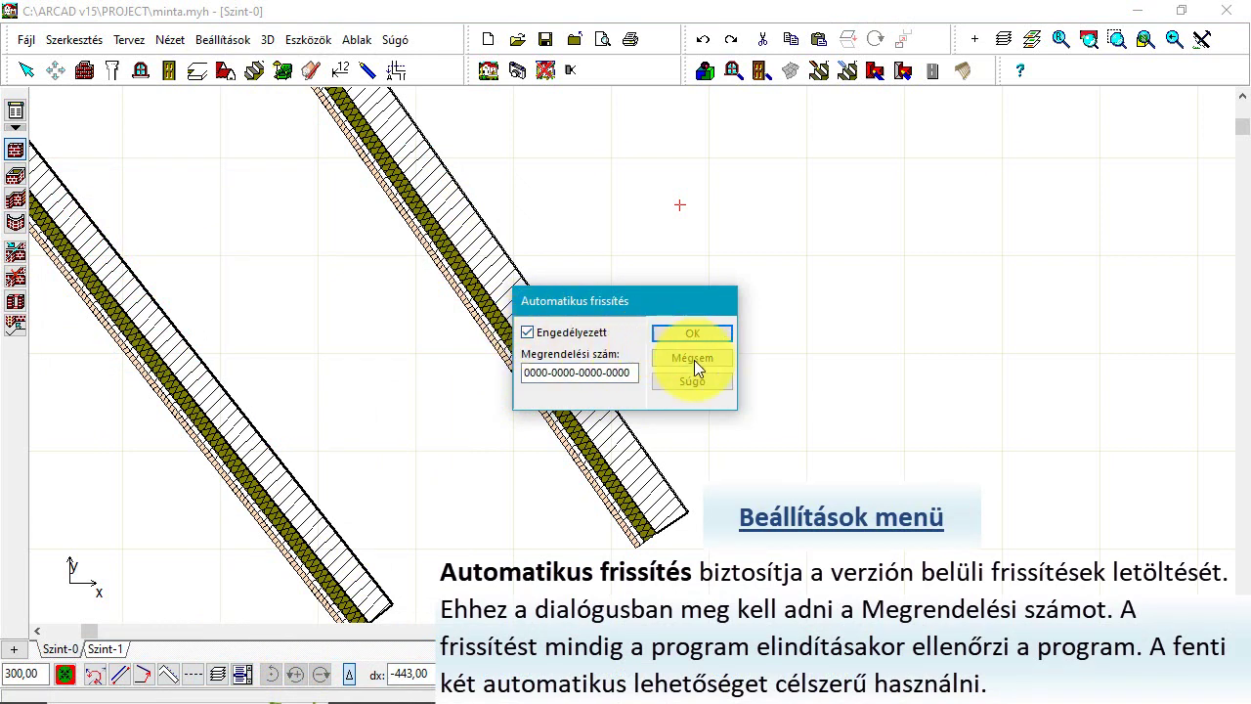
left_click(529, 333)
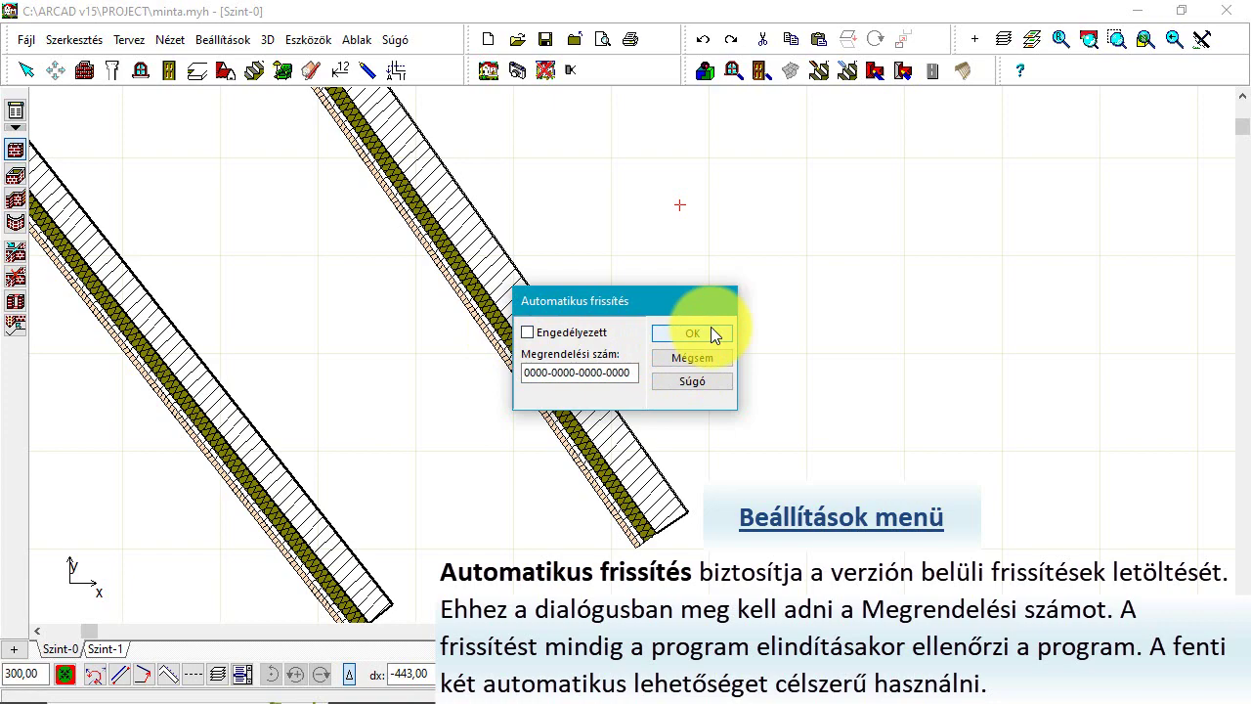
left_click(704, 358)
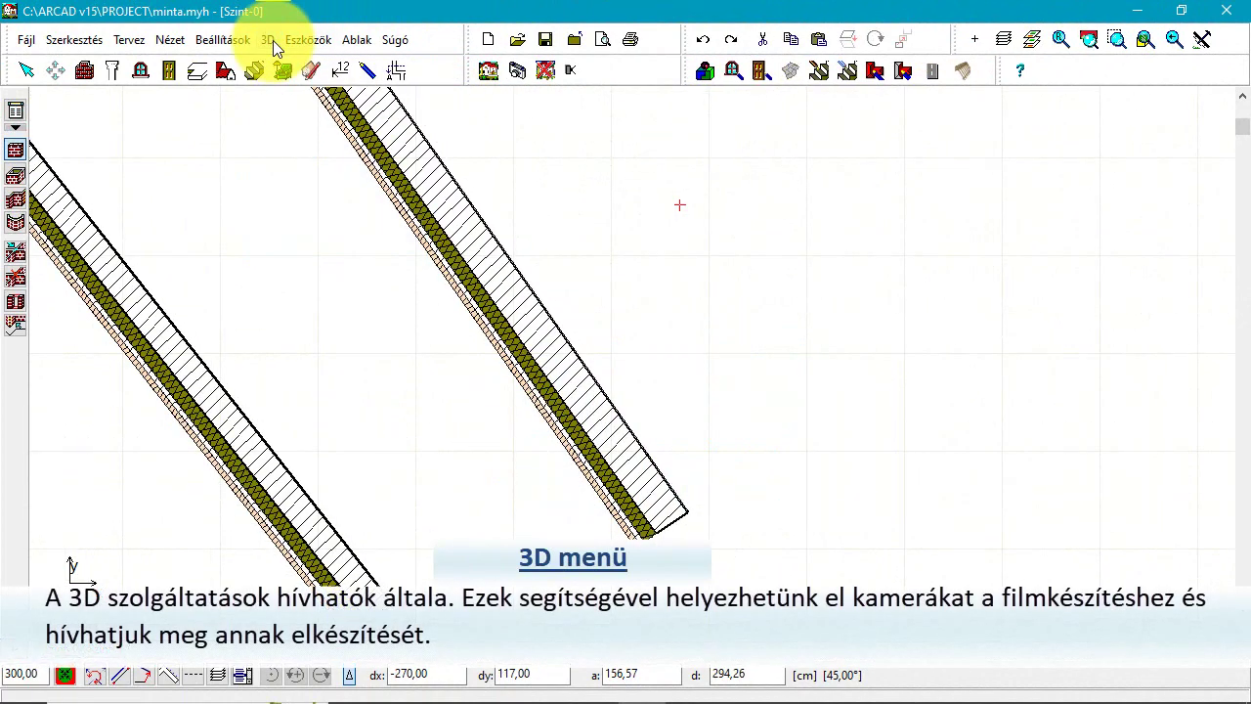
Look over the 3D and Ablak commands, switch between the Szint-1 and Szint-0 windows, and show all of Szint-0.
left_click(273, 40)
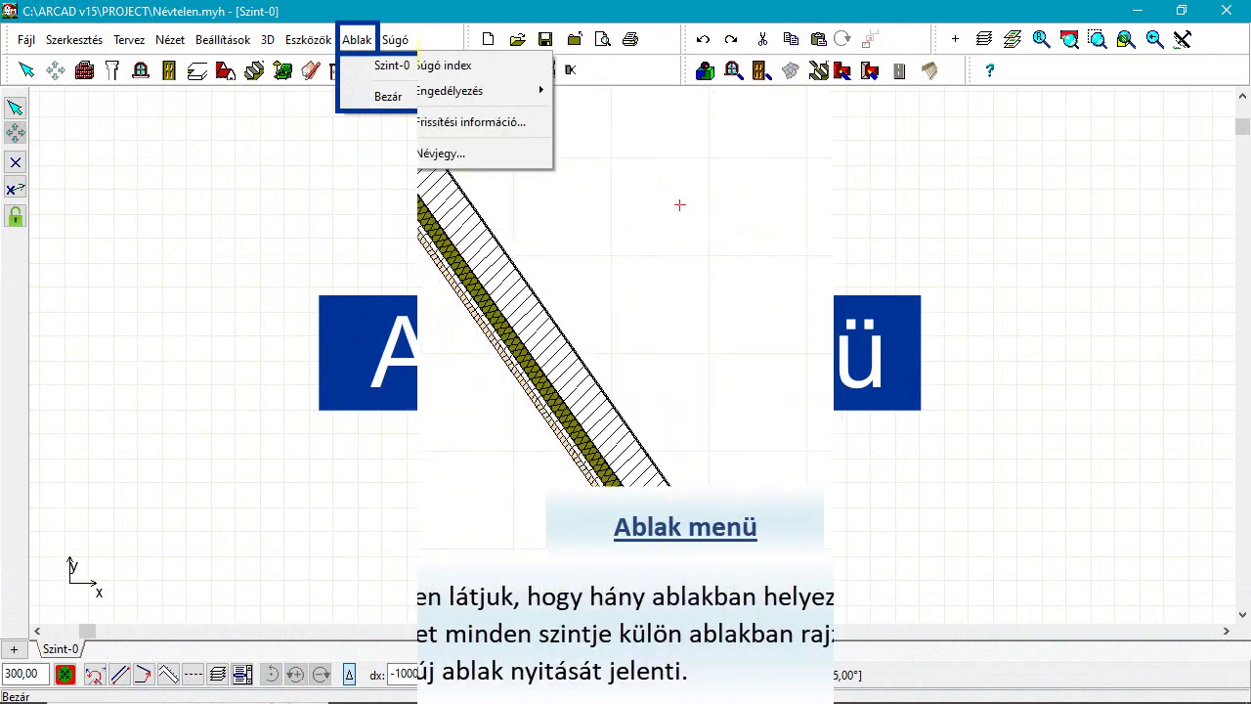
left_click(361, 38)
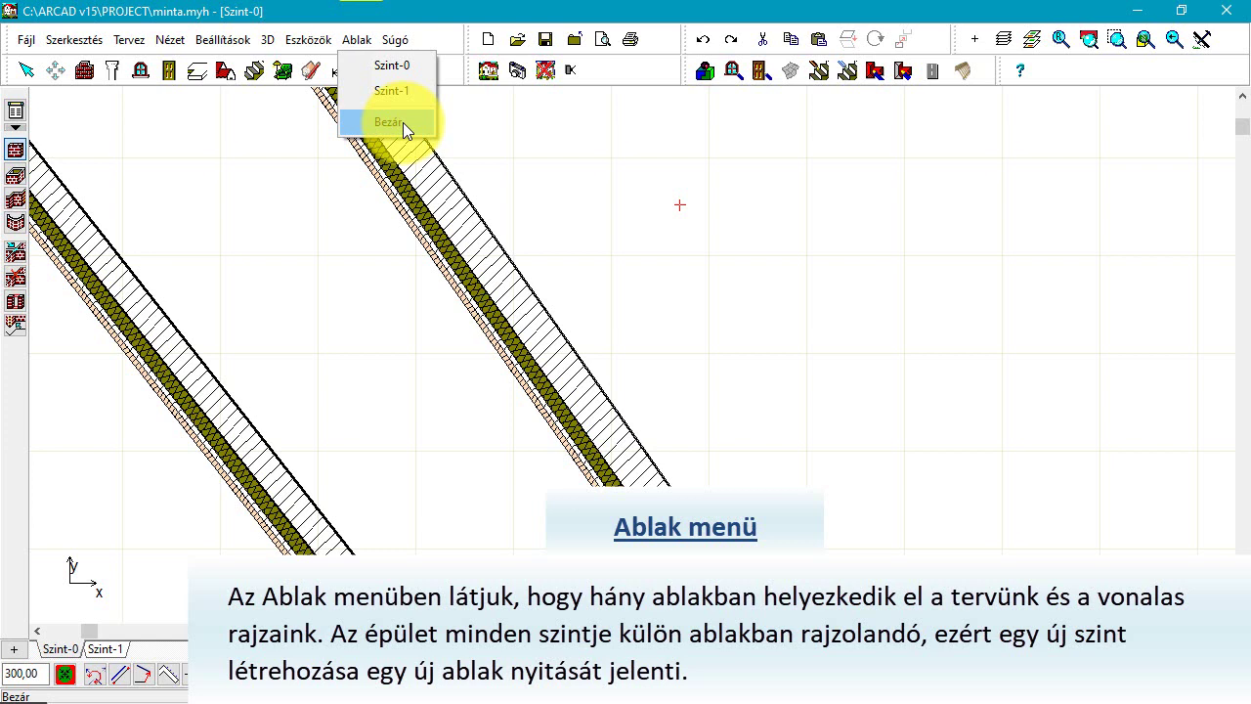
left_click(115, 653)
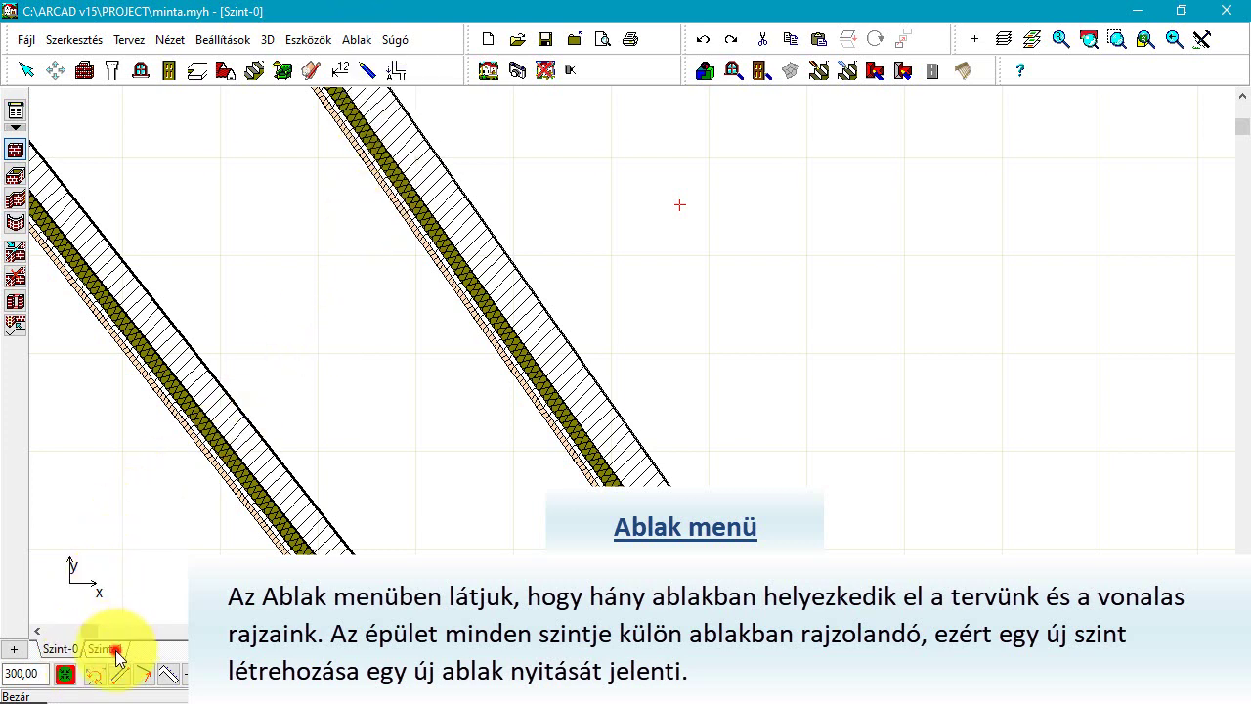
left_click(62, 650)
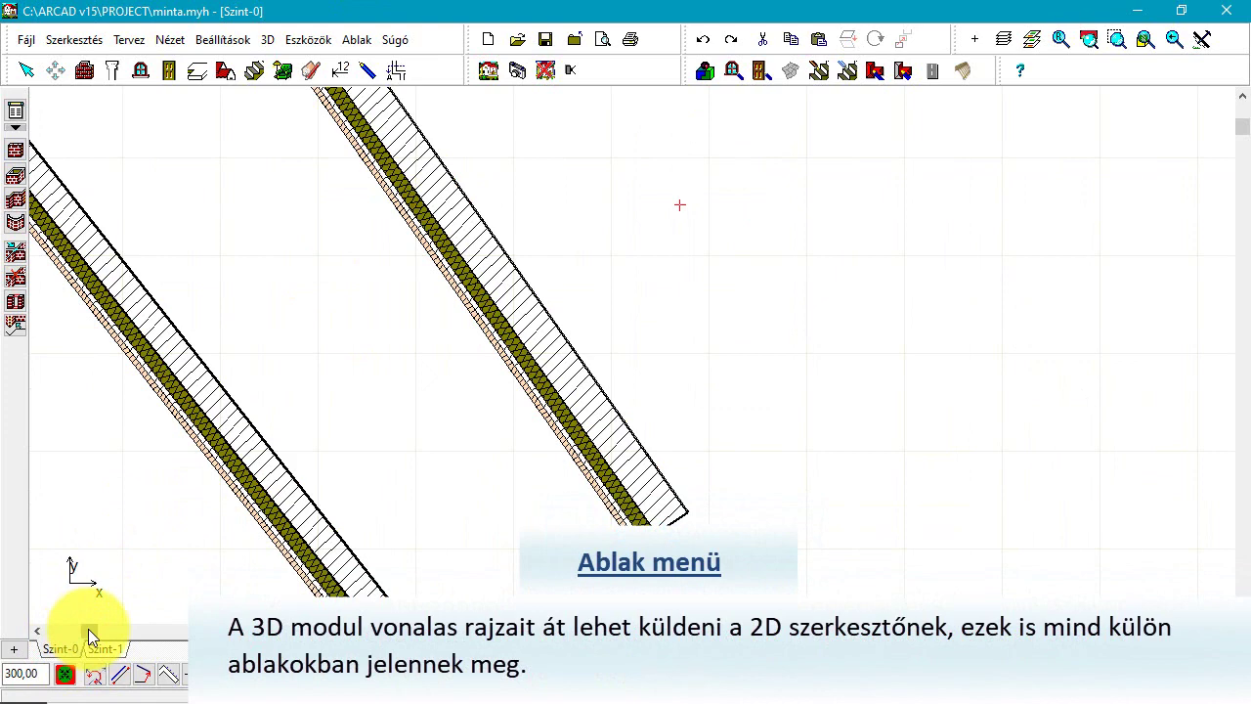
key("Home")
left_click(172, 667)
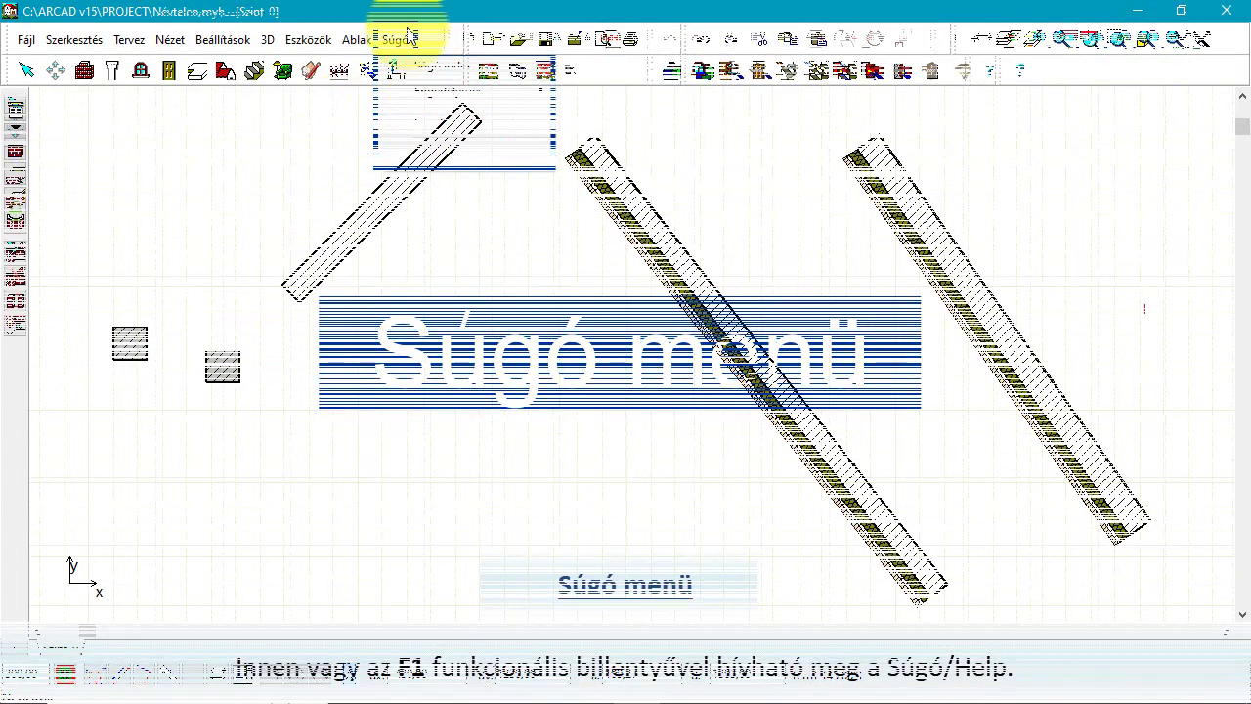
Look through the Súgó commands, including Súgó index and Engedélyezés.
left_click(395, 41)
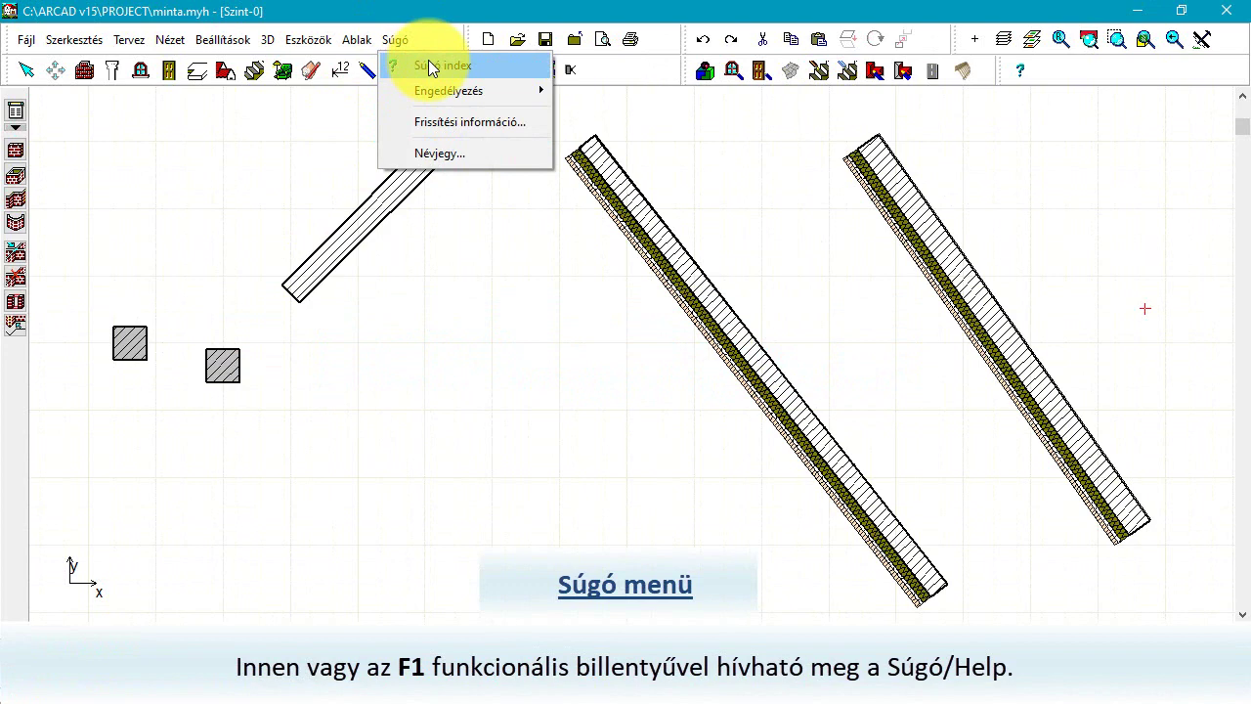
mouse_move(448, 92)
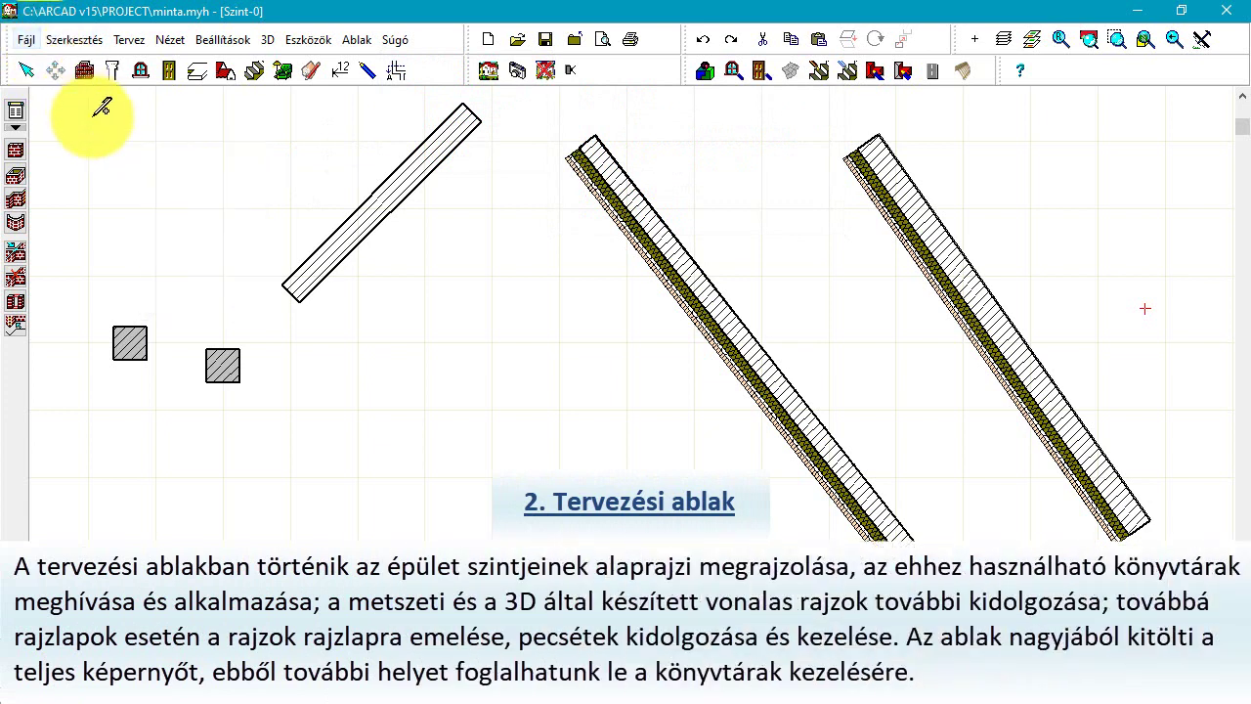
Select all walls and columns on Szint-0 and delete them.
mouse_move(98, 118)
key("ctrl+a")
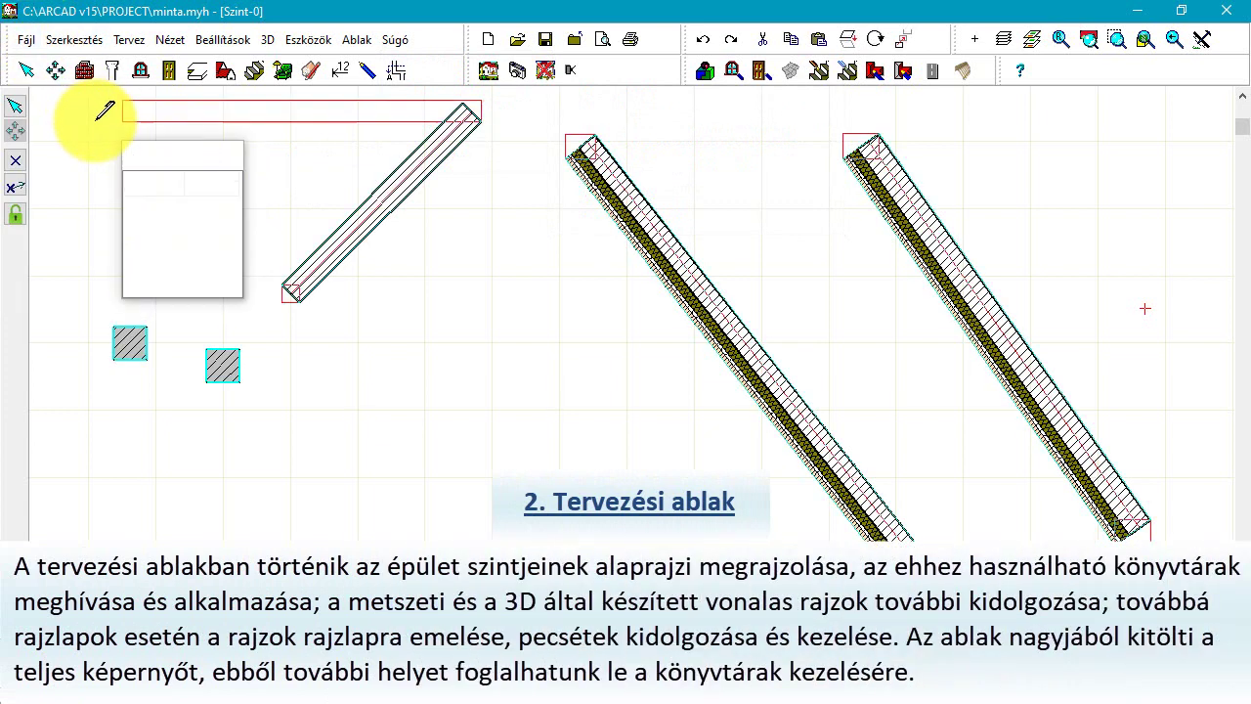
key("Delete")
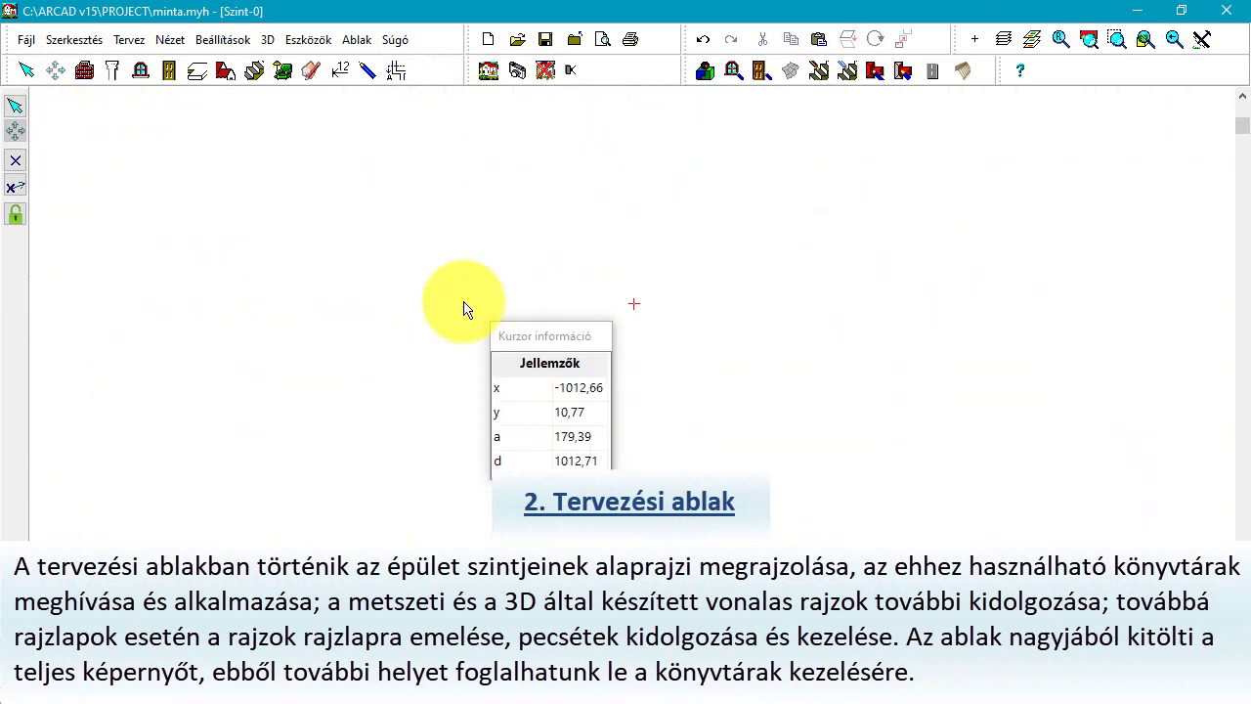
Open the window library (Ablak könyvtár) and dock it along the right edge of the design window.
scroll(464, 309, "down", 2)
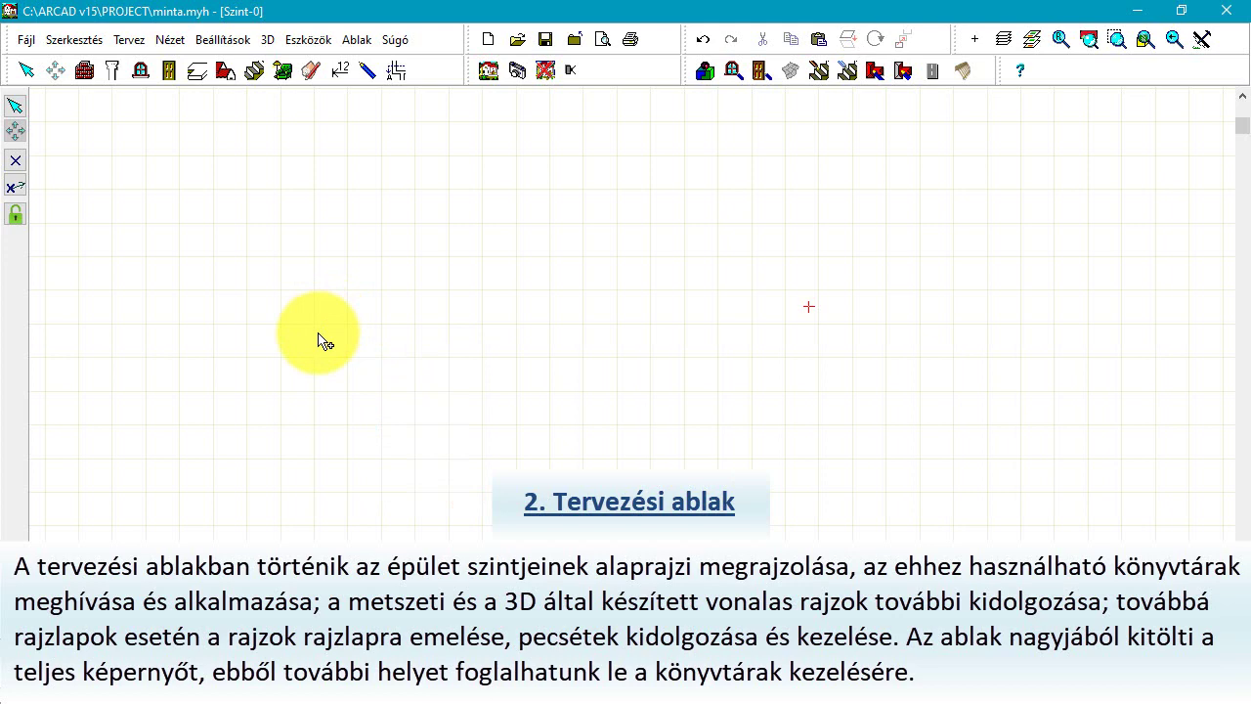
left_click(143, 69)
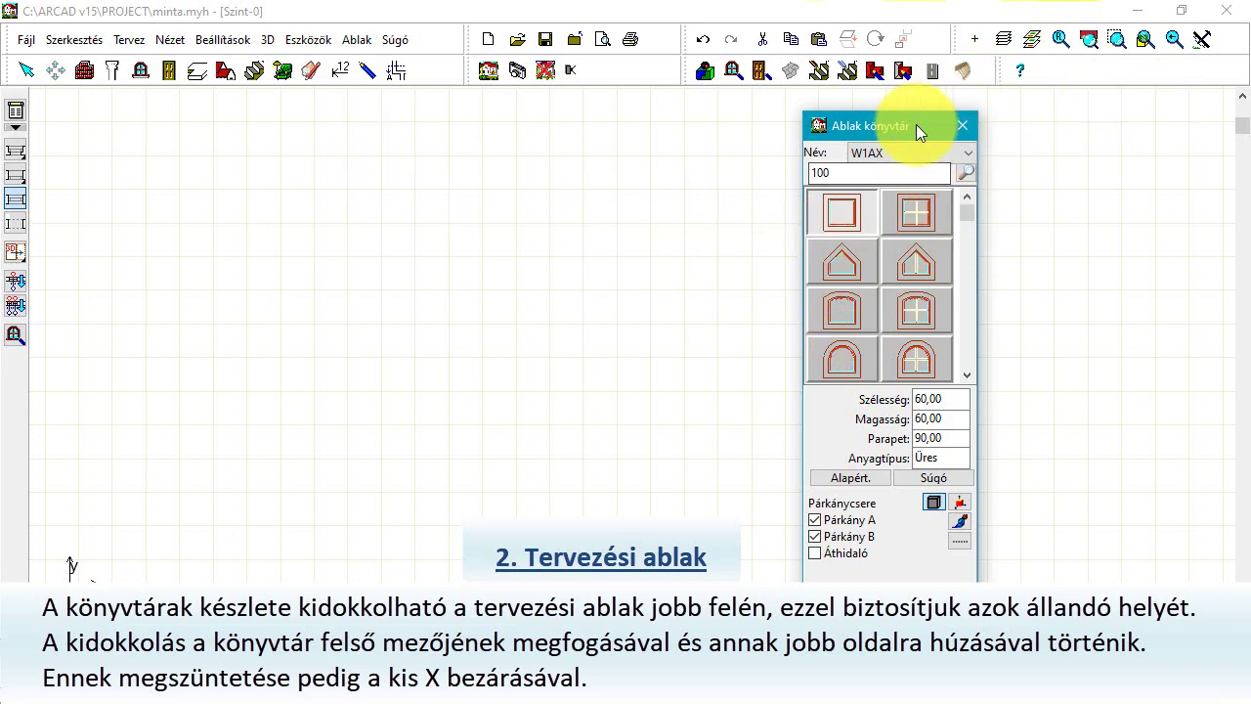
left_click_drag(916, 125, 1229, 126)
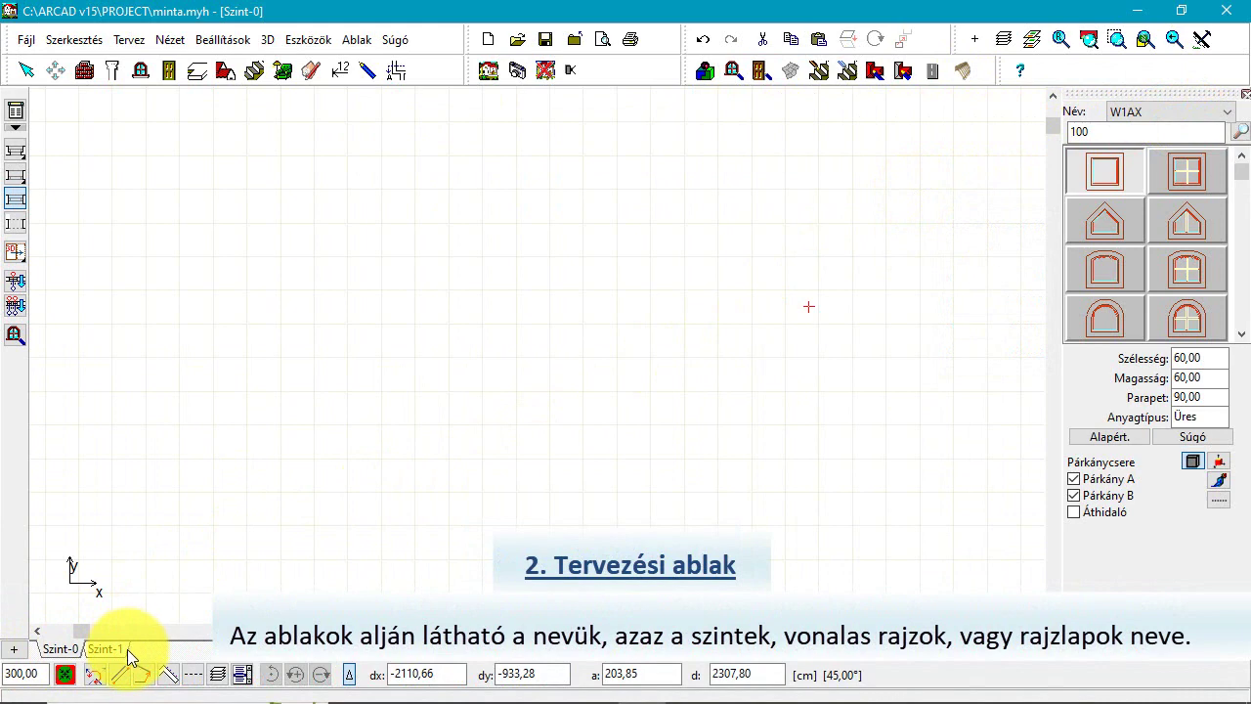
Examine the Szint megadások settings and level reordering without changing them, and check the level height field.
left_click(13, 651)
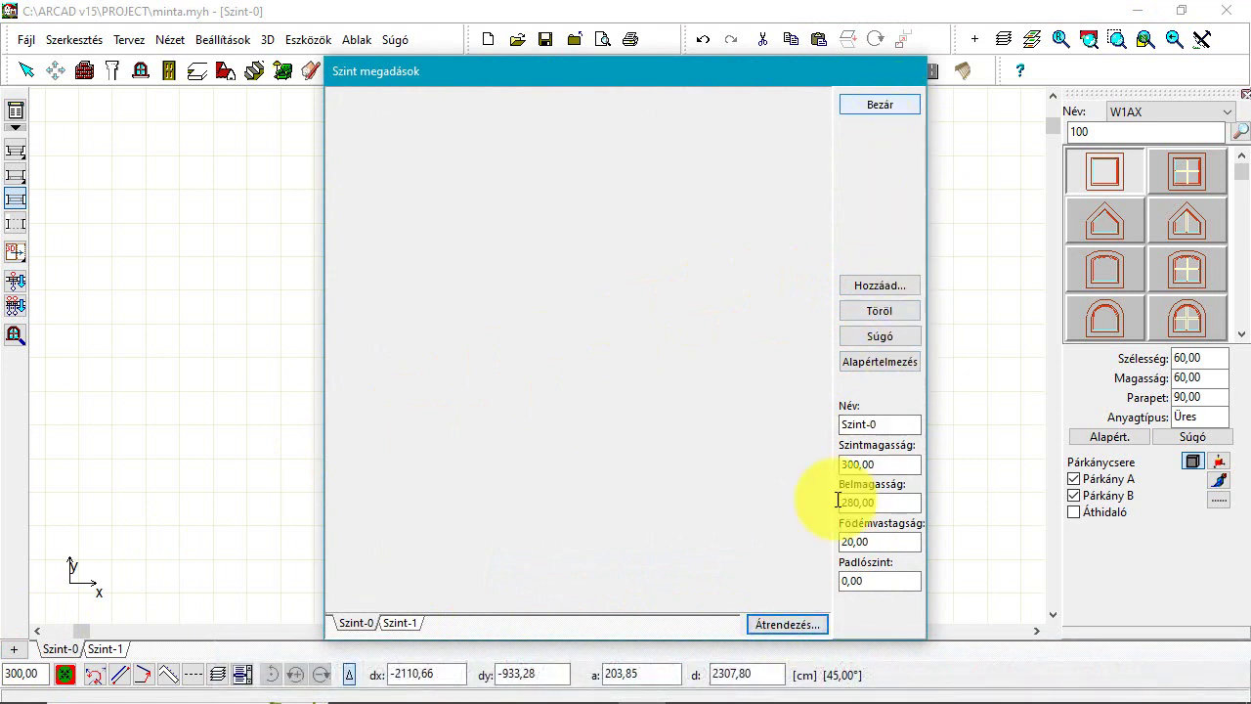
left_click(814, 626)
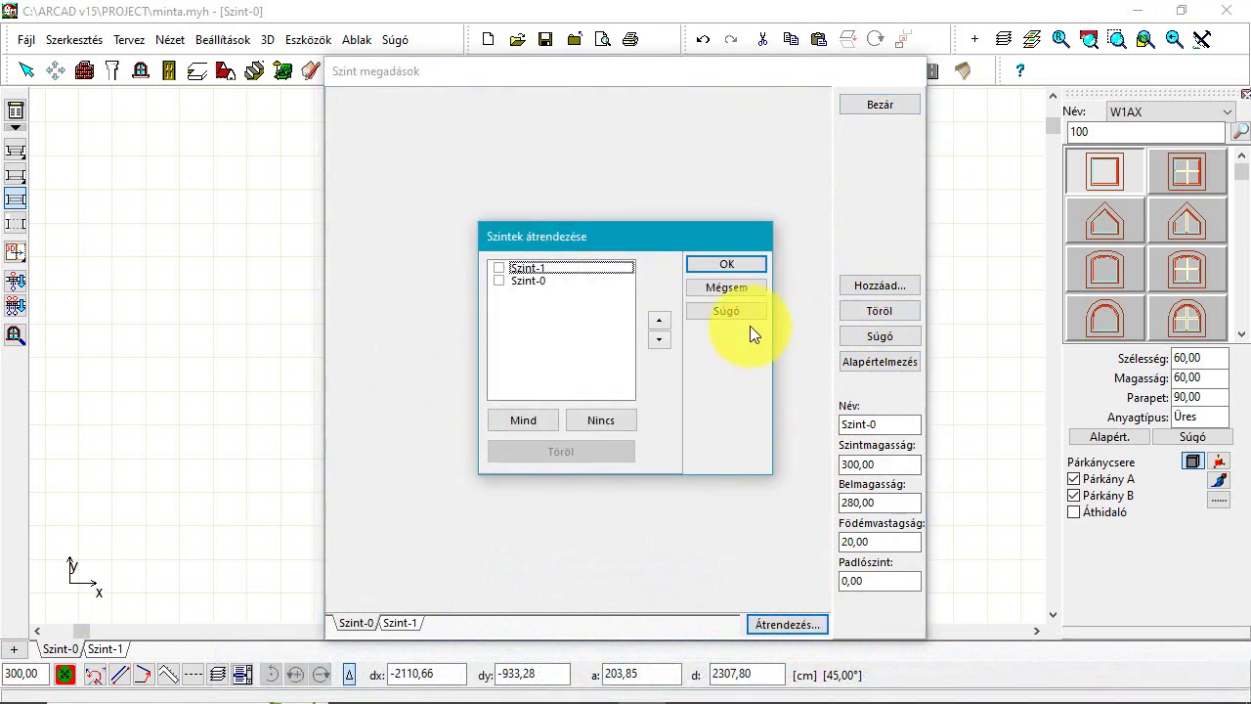
left_click(743, 290)
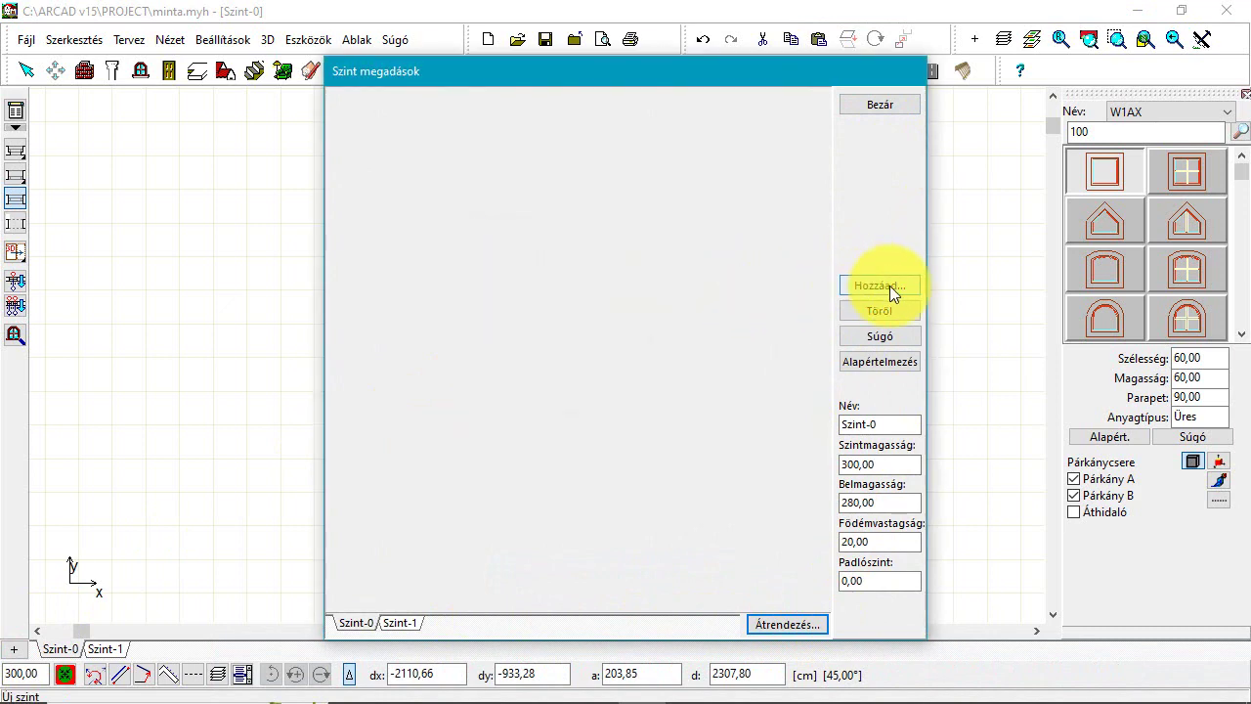
left_click(903, 104)
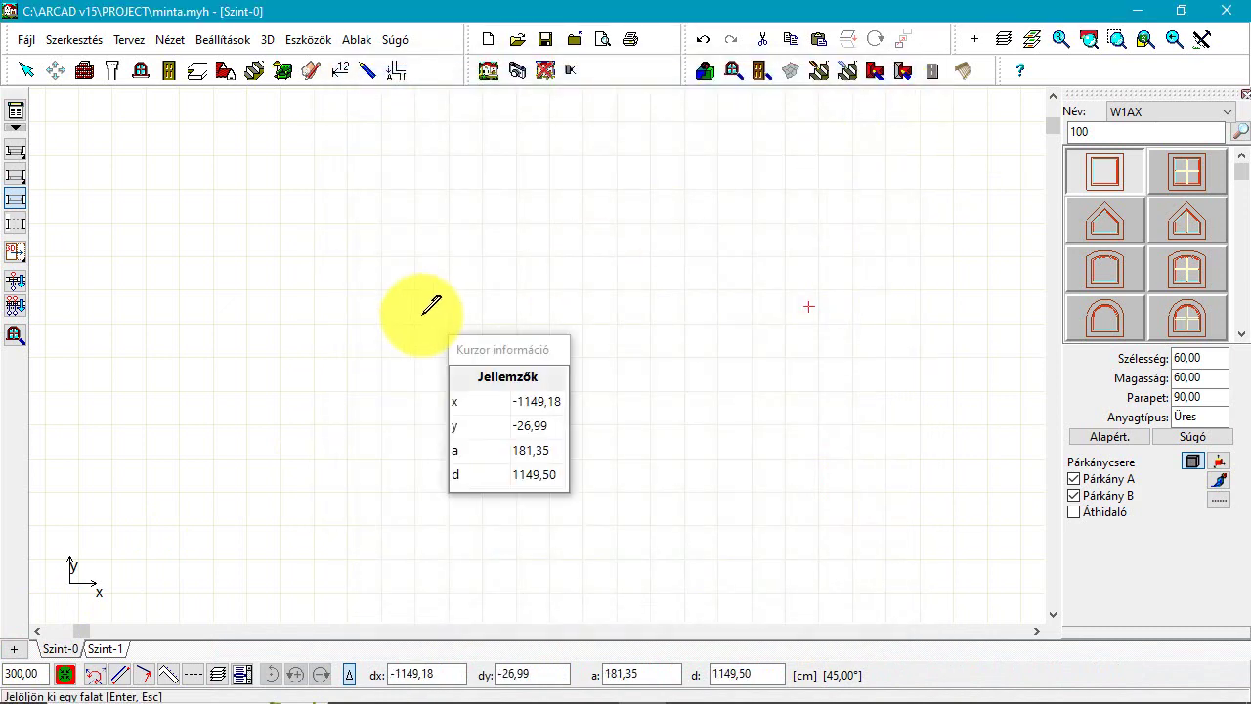
left_click(35, 672)
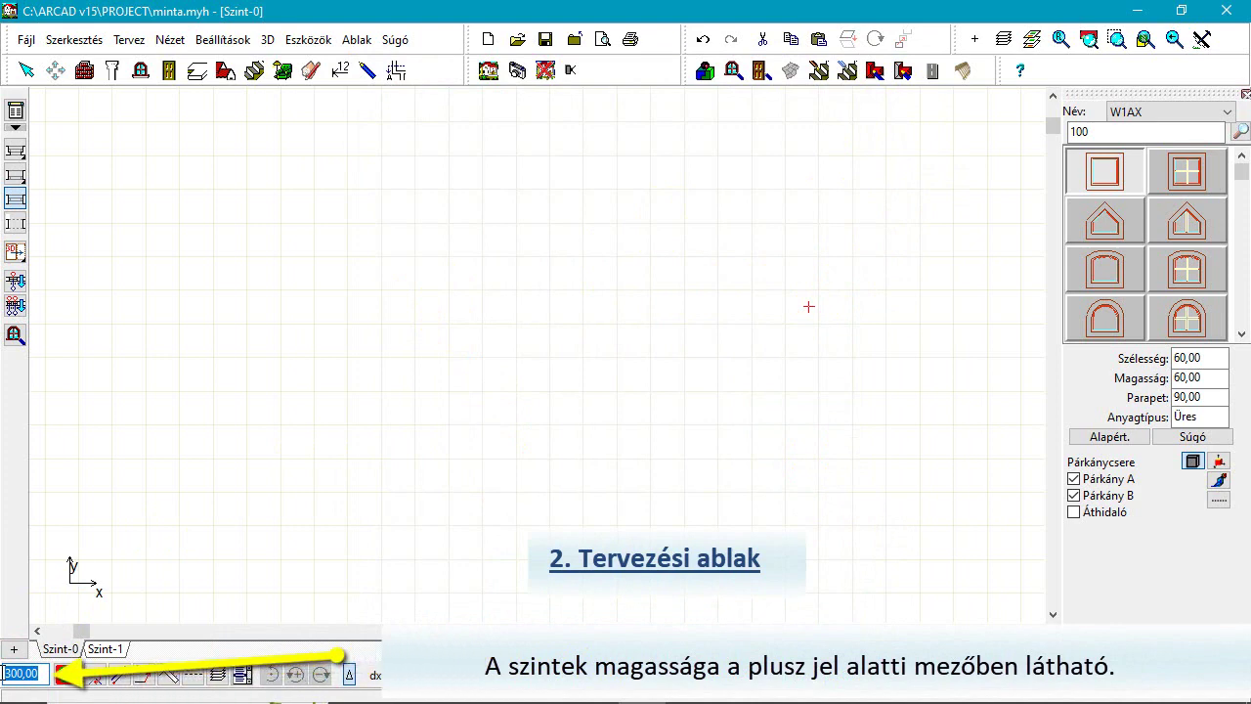
left_click(14, 649)
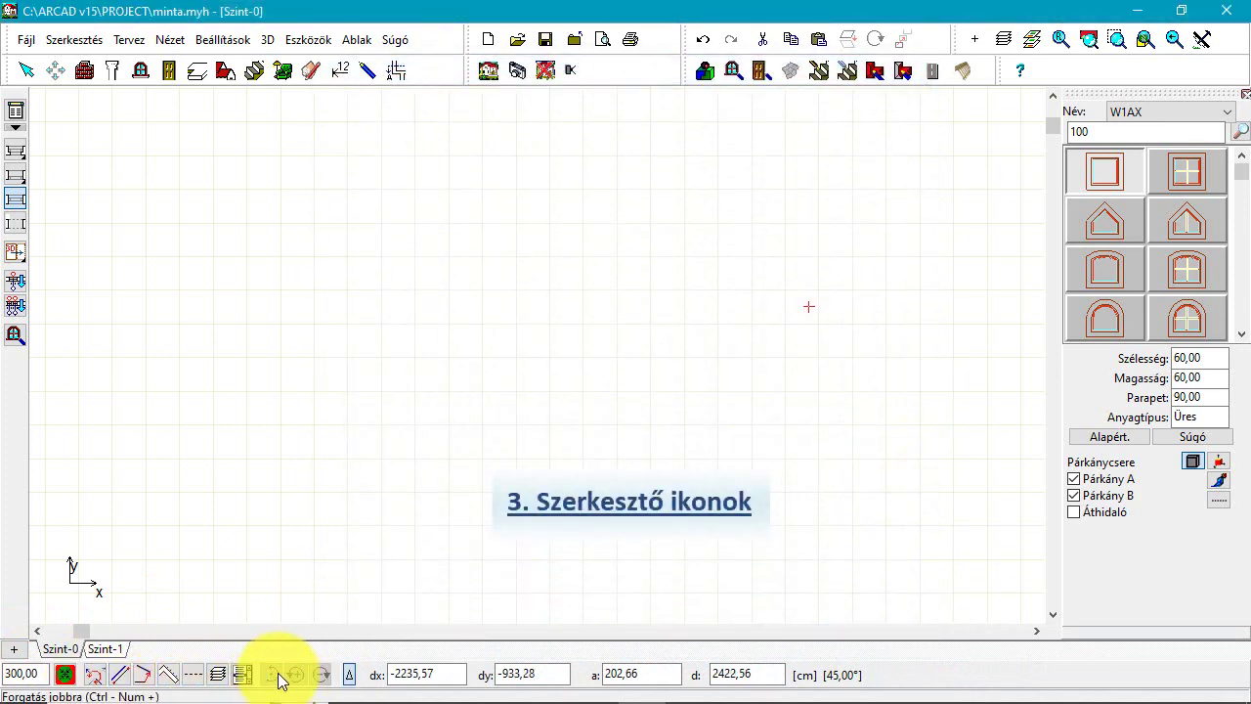
Show the Illesztés options and switch snapping off and back on.
left_click(77, 673)
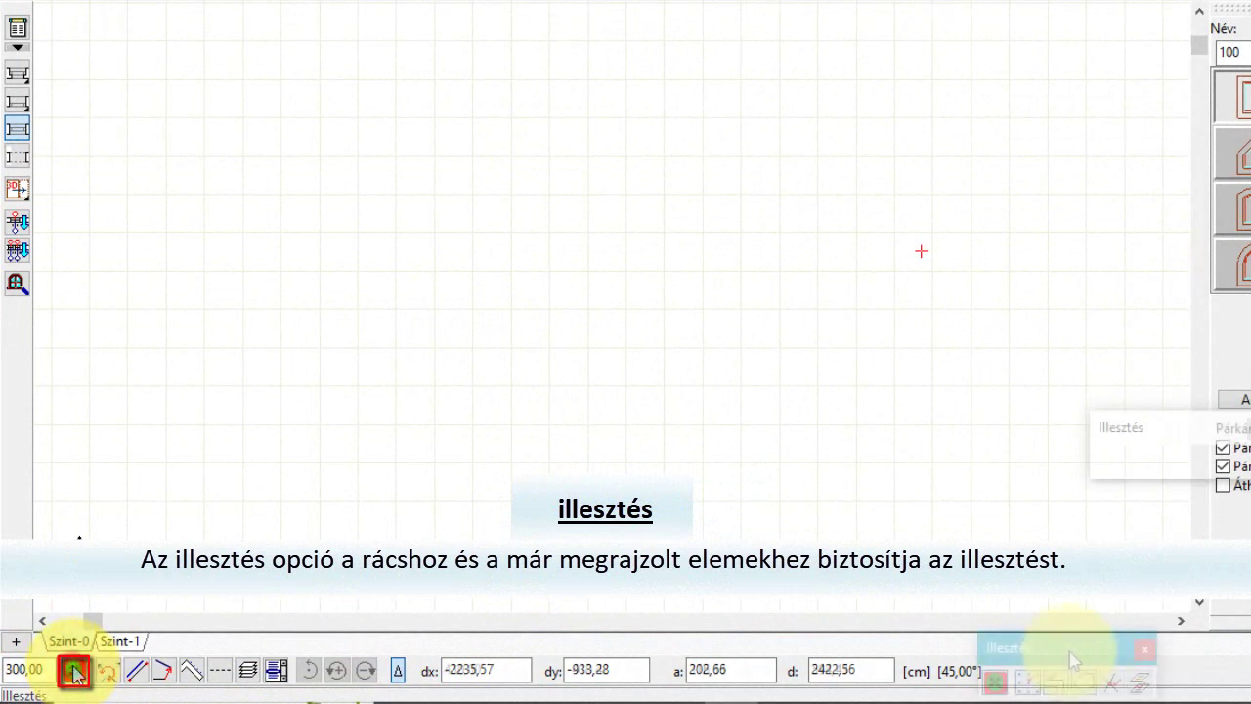
left_click(996, 684)
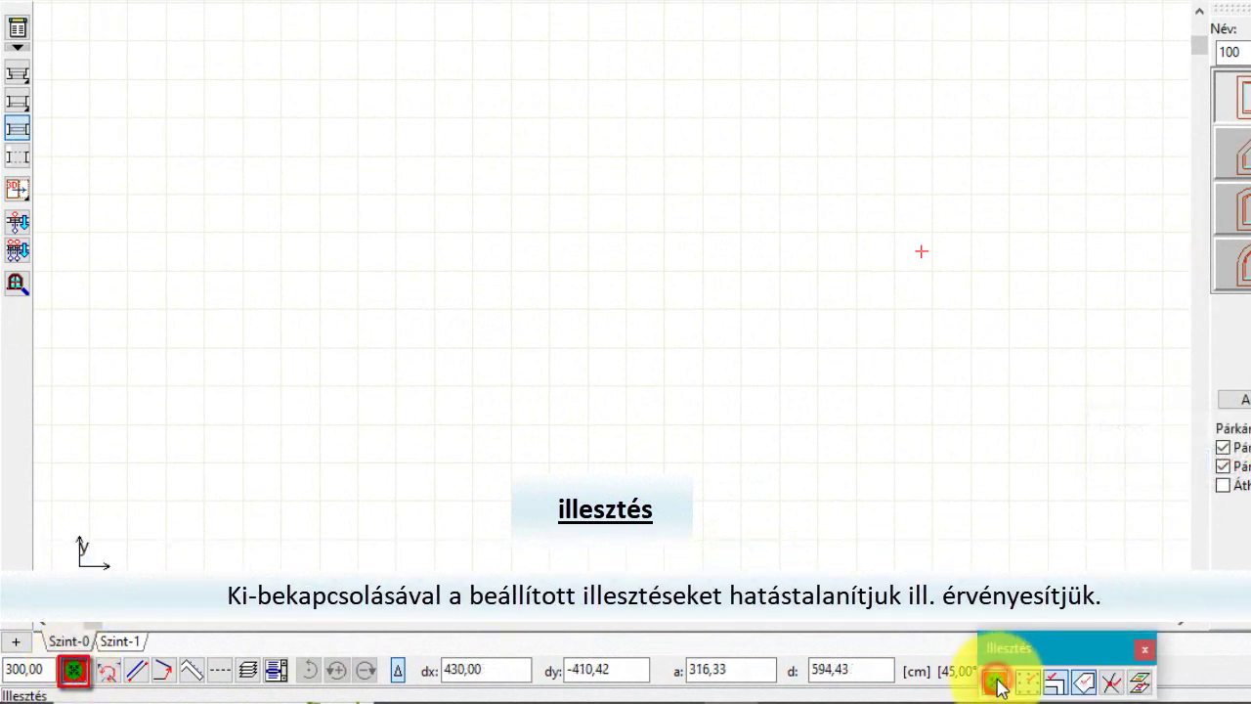
left_click(997, 685)
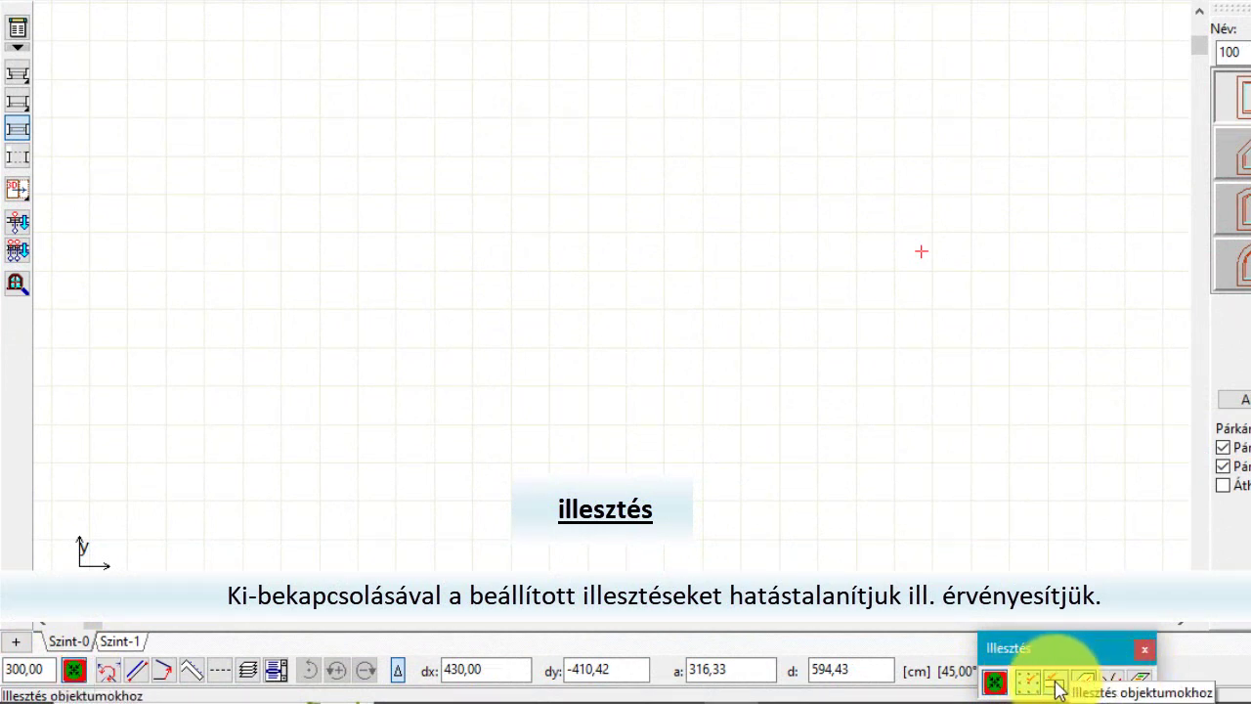
Rotate the coordinate system to about 47.49° by picking a direction with two points in the plan.
left_click(107, 676)
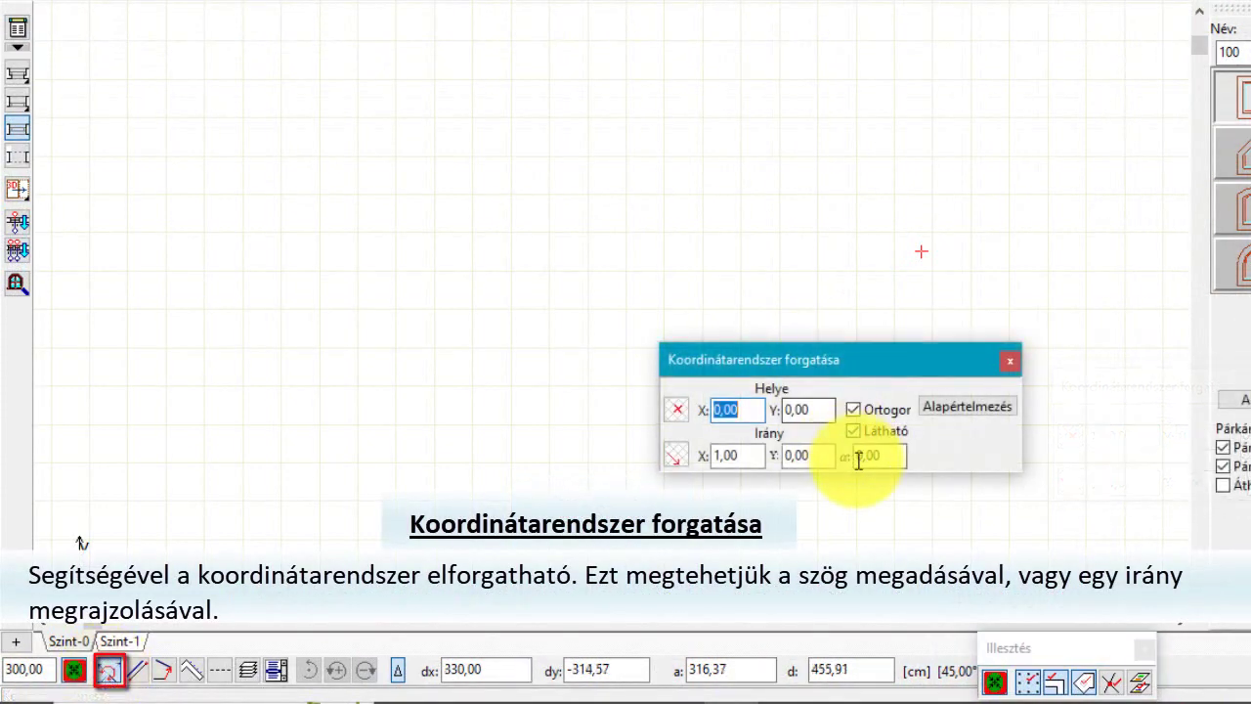
left_click(676, 455)
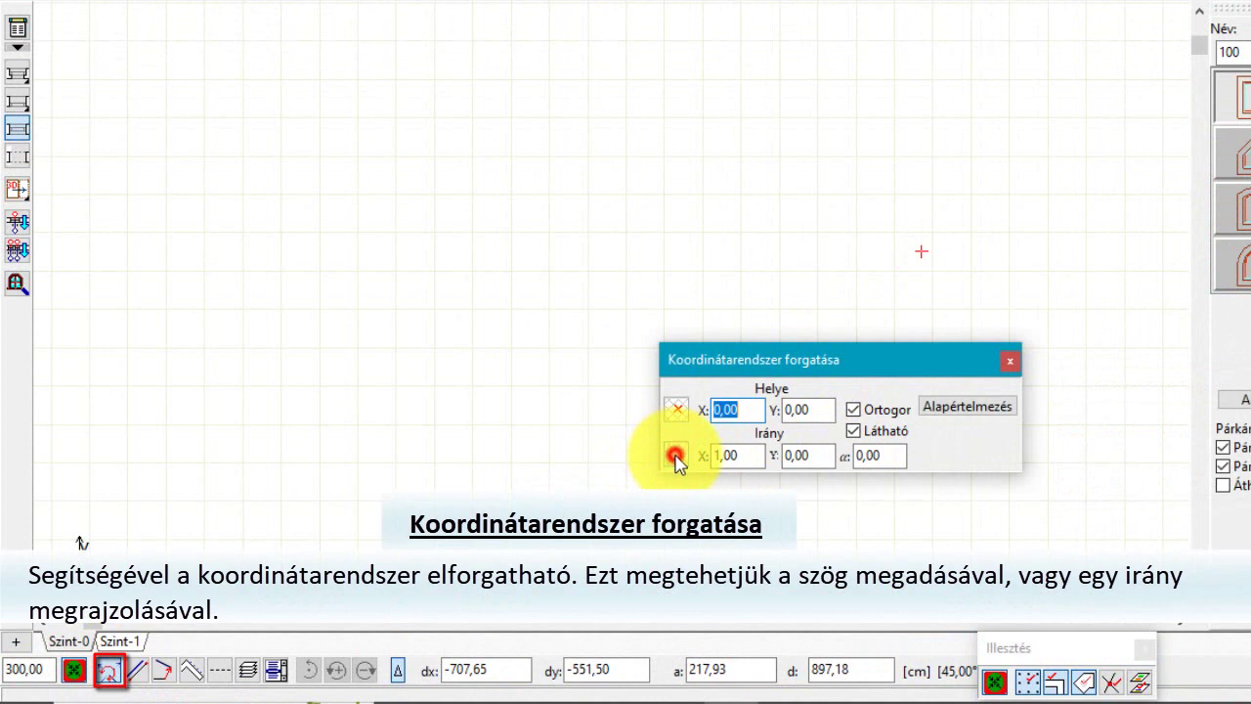
left_click(445, 421)
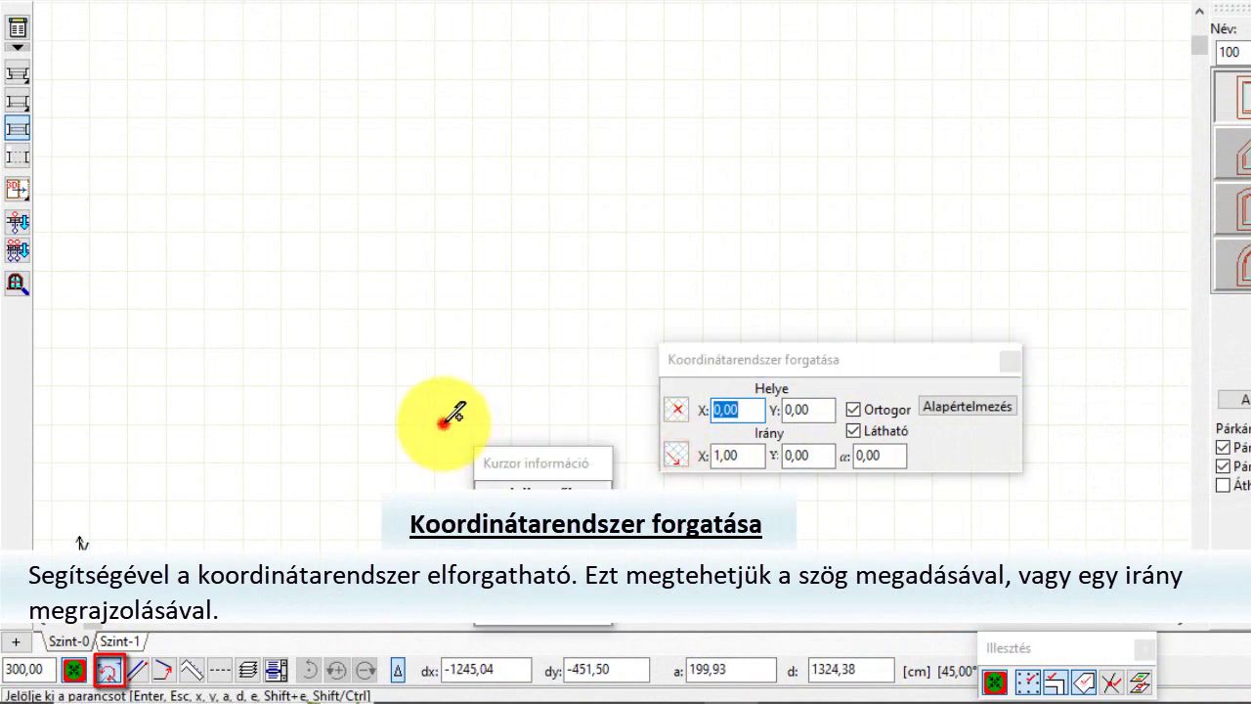
left_click(551, 308)
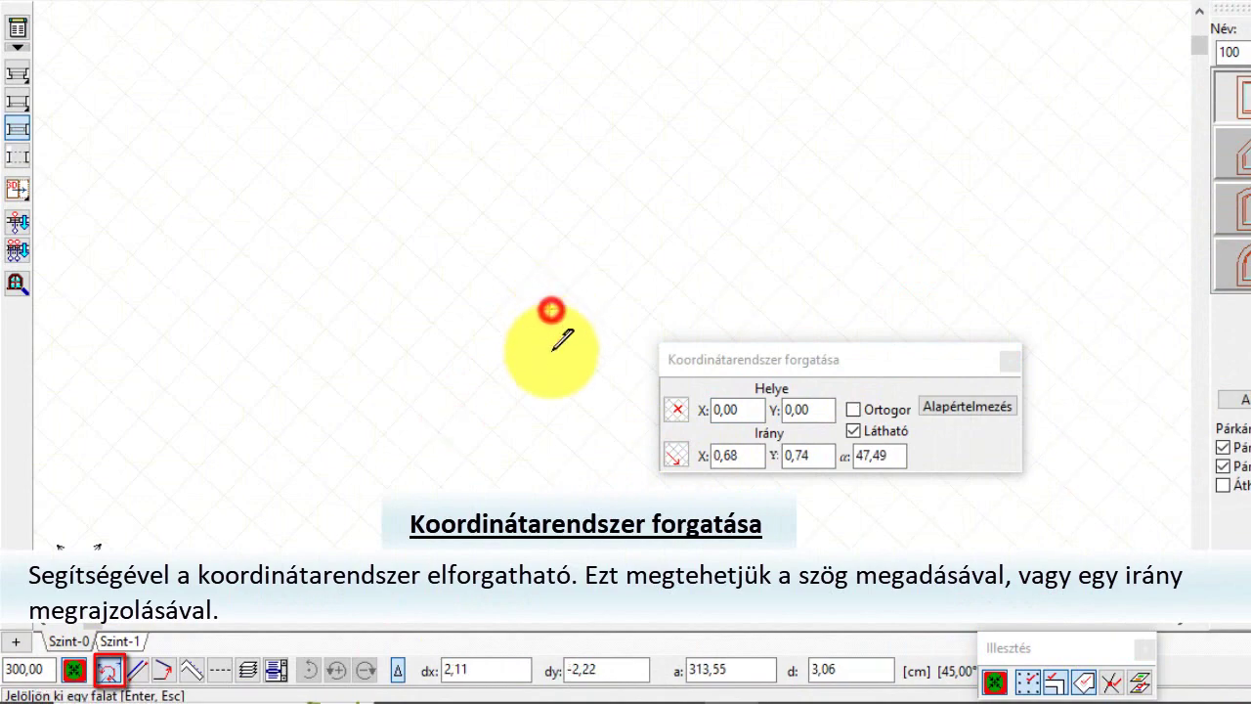
left_click(677, 409)
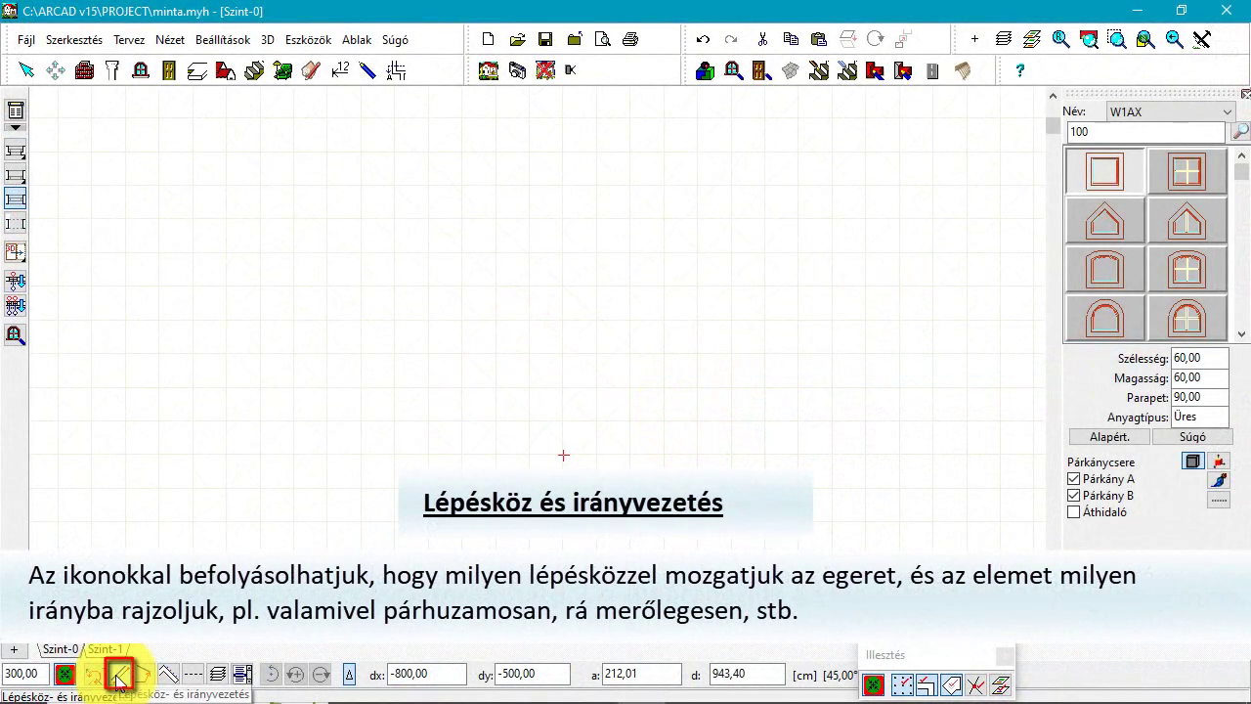
Show the Lépésköz- és irányvezetés and Vetítés options, placing the Vetítés options over the drawing area.
left_click(119, 675)
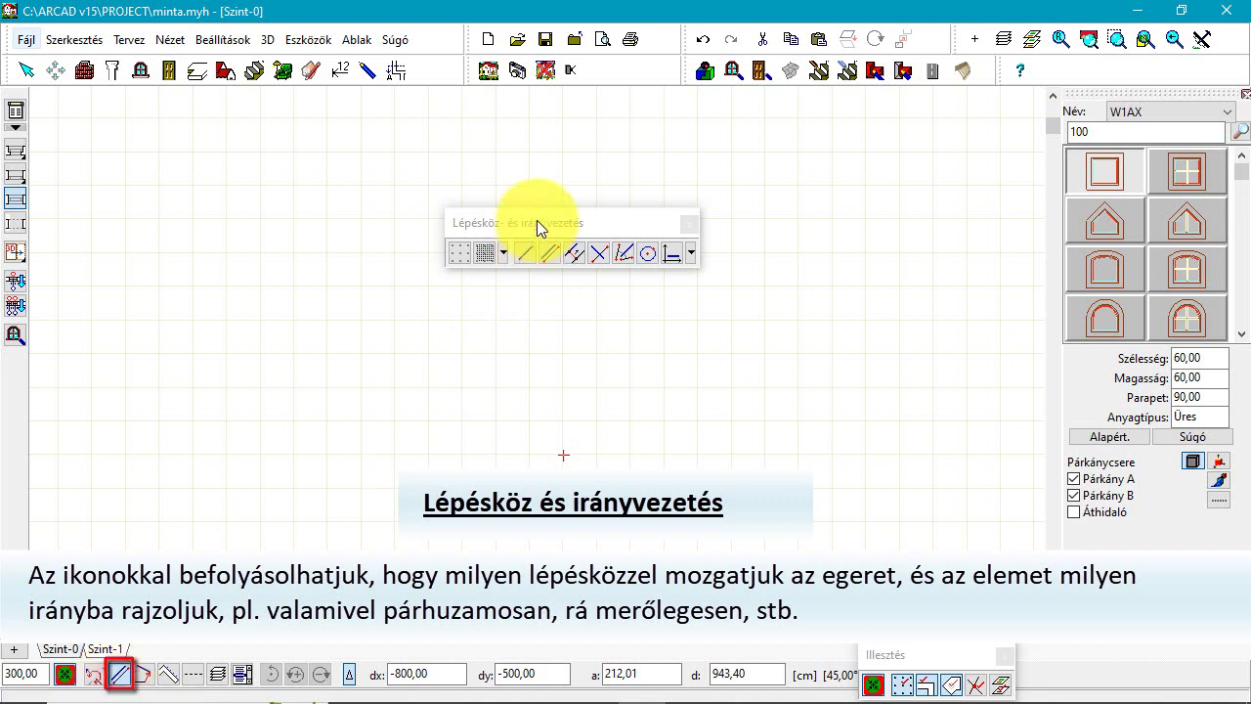
left_click(537, 221)
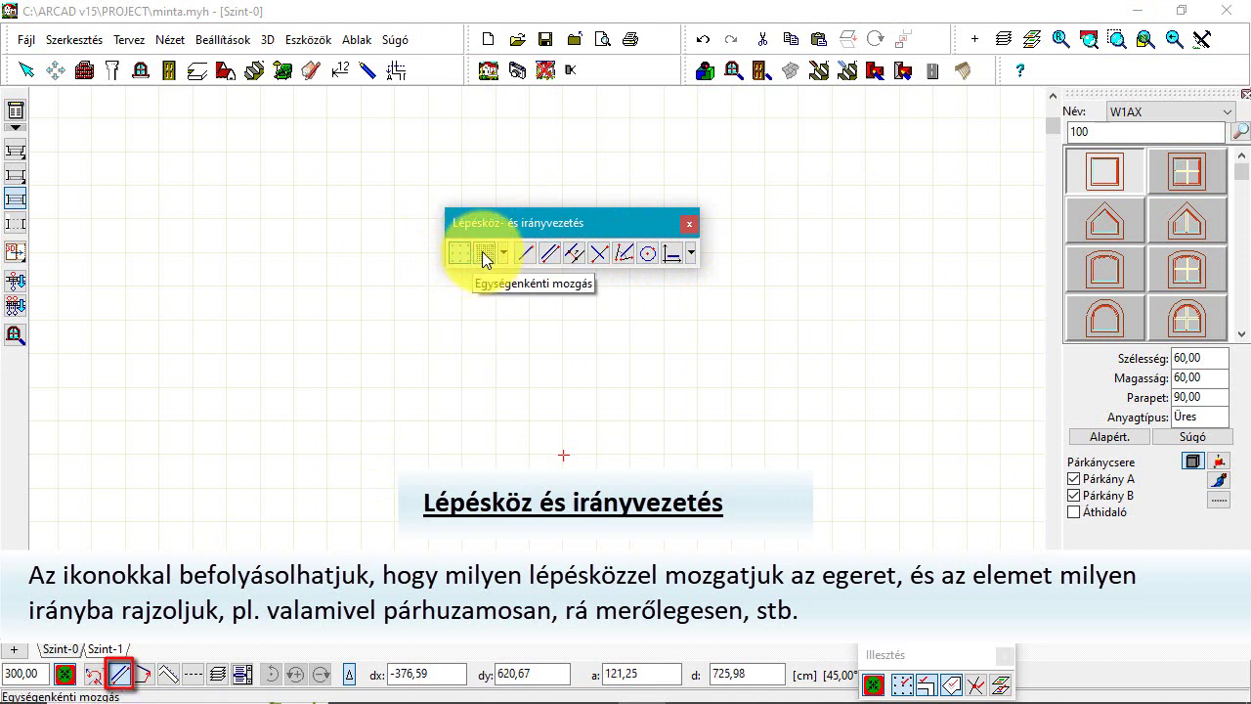
left_click(84, 70)
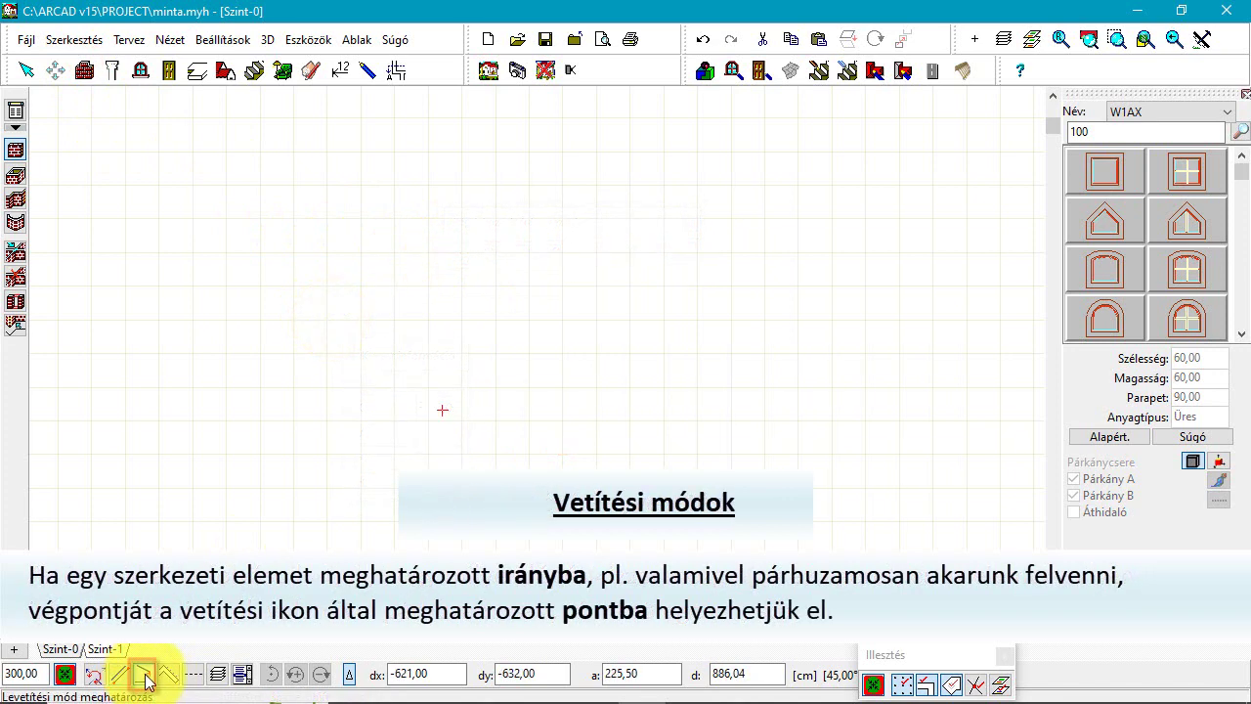
left_click(144, 676)
left_click_drag(1205, 344, 888, 337)
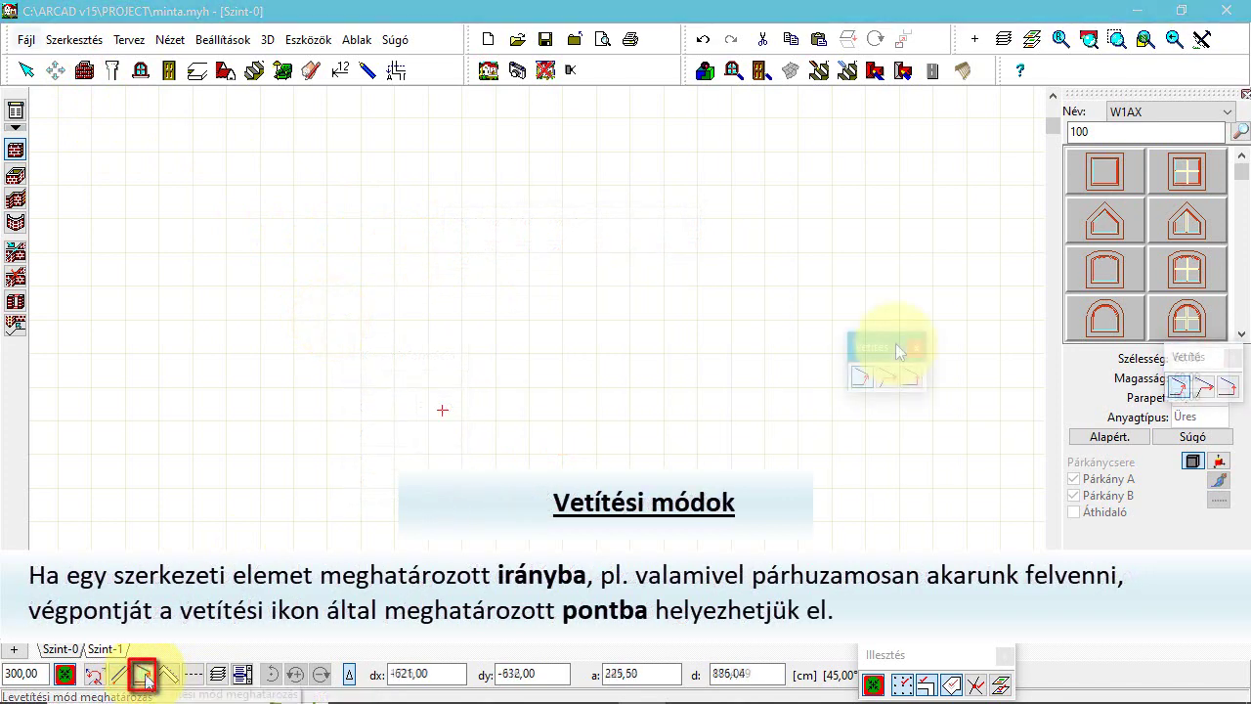
Draw a straight wall sloping down to the right in the upper-left part of the Szint-0 plan.
left_click(86, 70)
left_click(123, 150)
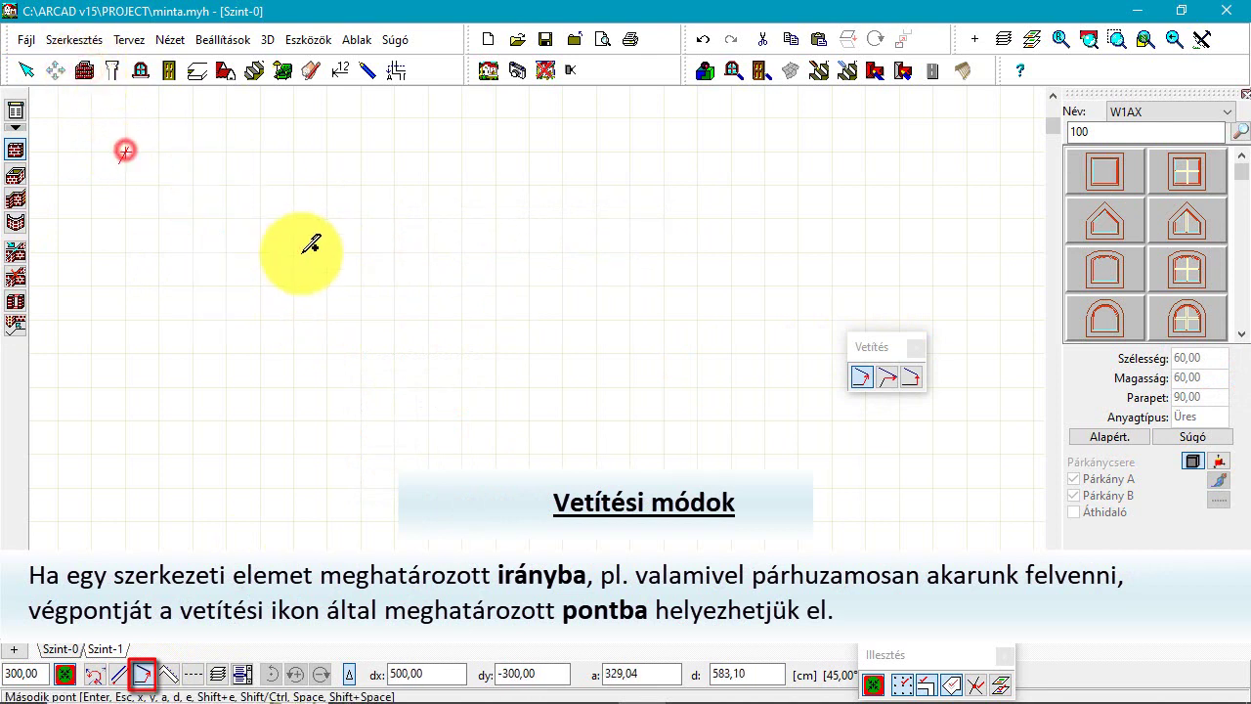
left_click(329, 271)
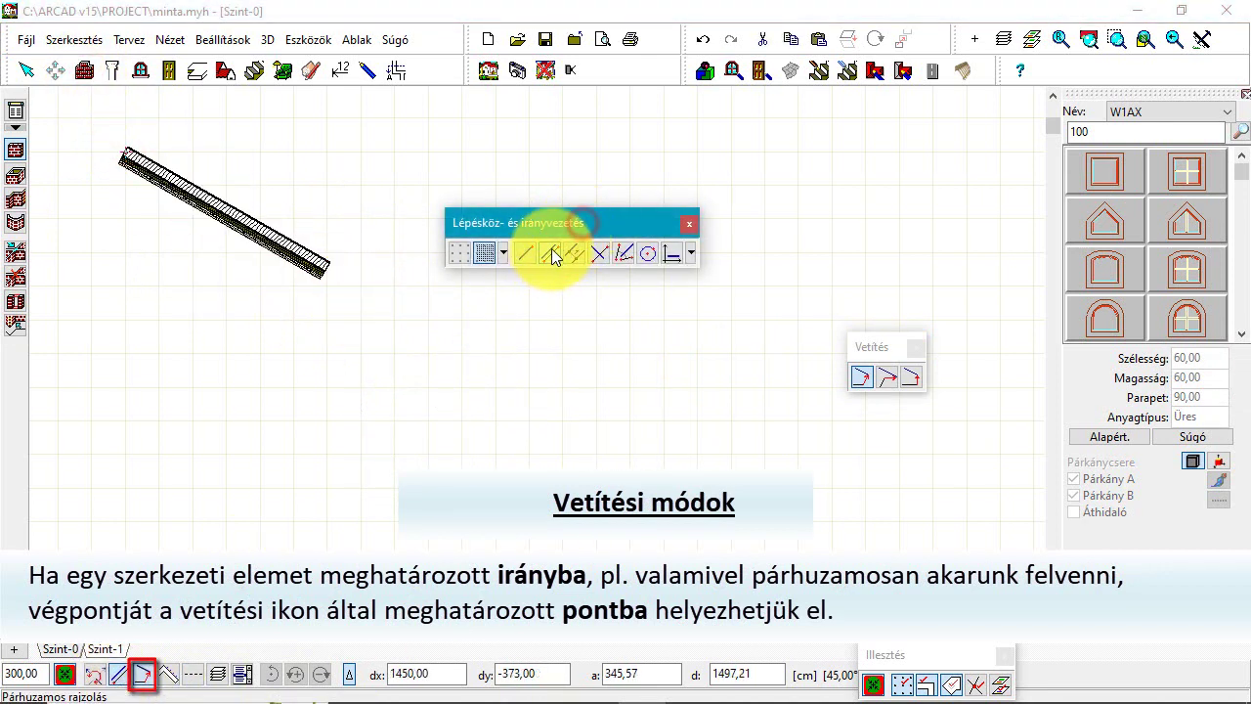
Draw a second wall below and parallel to the first, ending it by vertical (Függőleges) projection from the first wall's lower end.
left_click(550, 255)
left_click(188, 189)
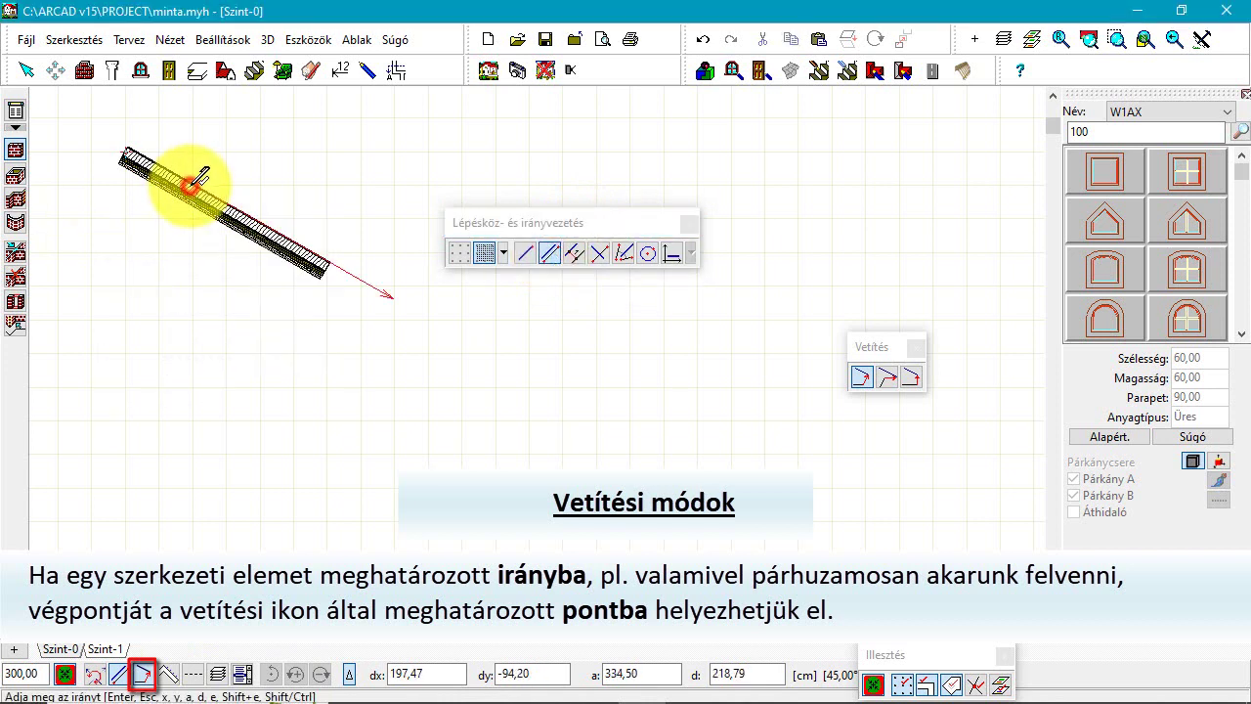
left_click(85, 222)
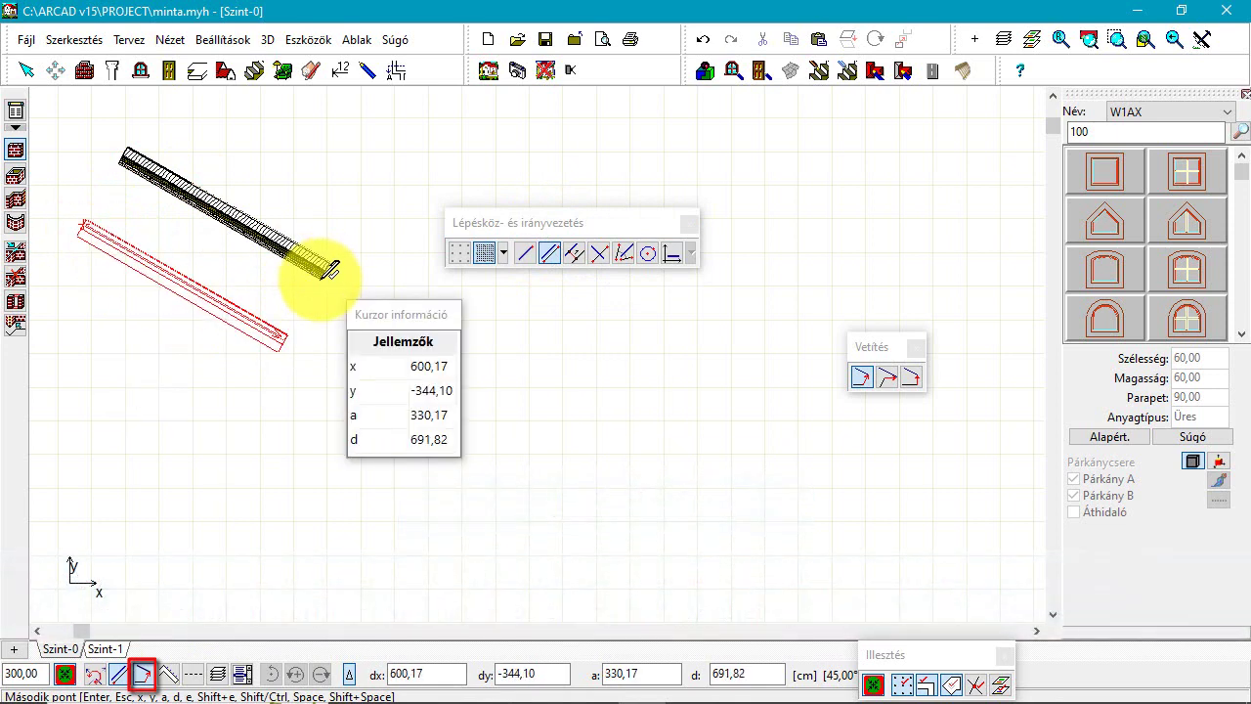
left_click(888, 381)
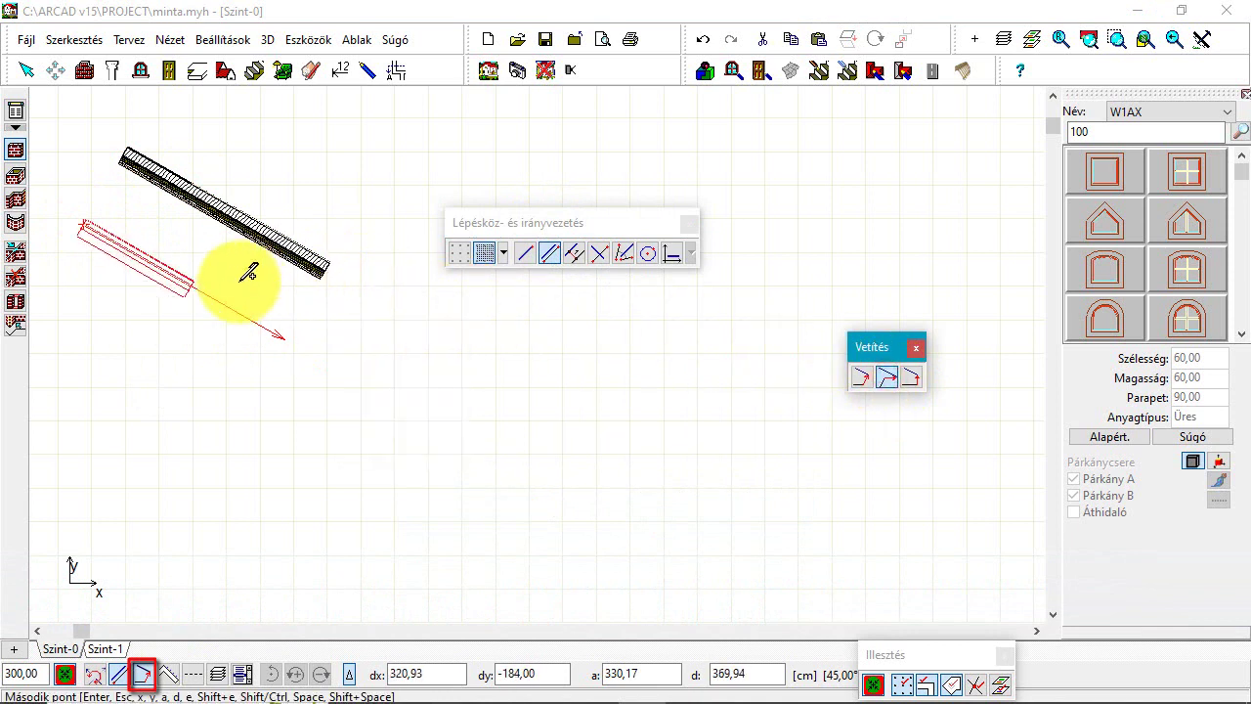
left_click(910, 378)
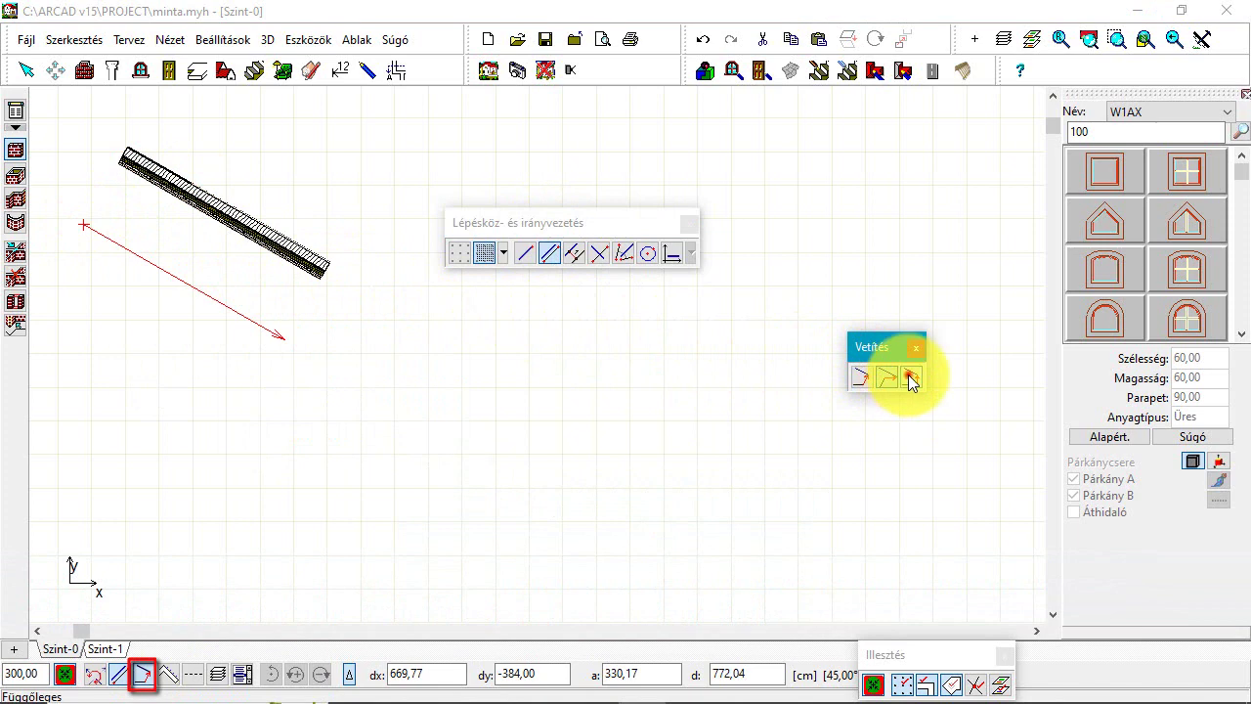
left_click(331, 268)
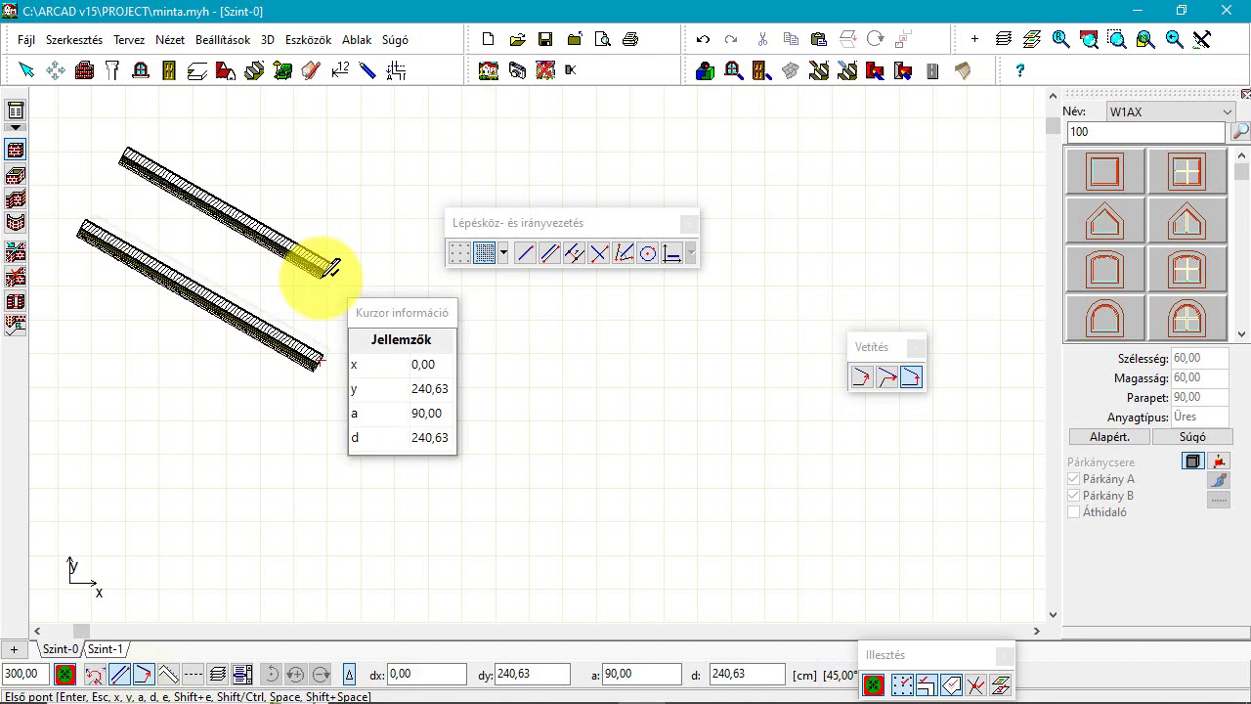
Enable Felosztások with the Részekre method set to 4 parts, and fix the division points on the lower wall.
left_click(170, 675)
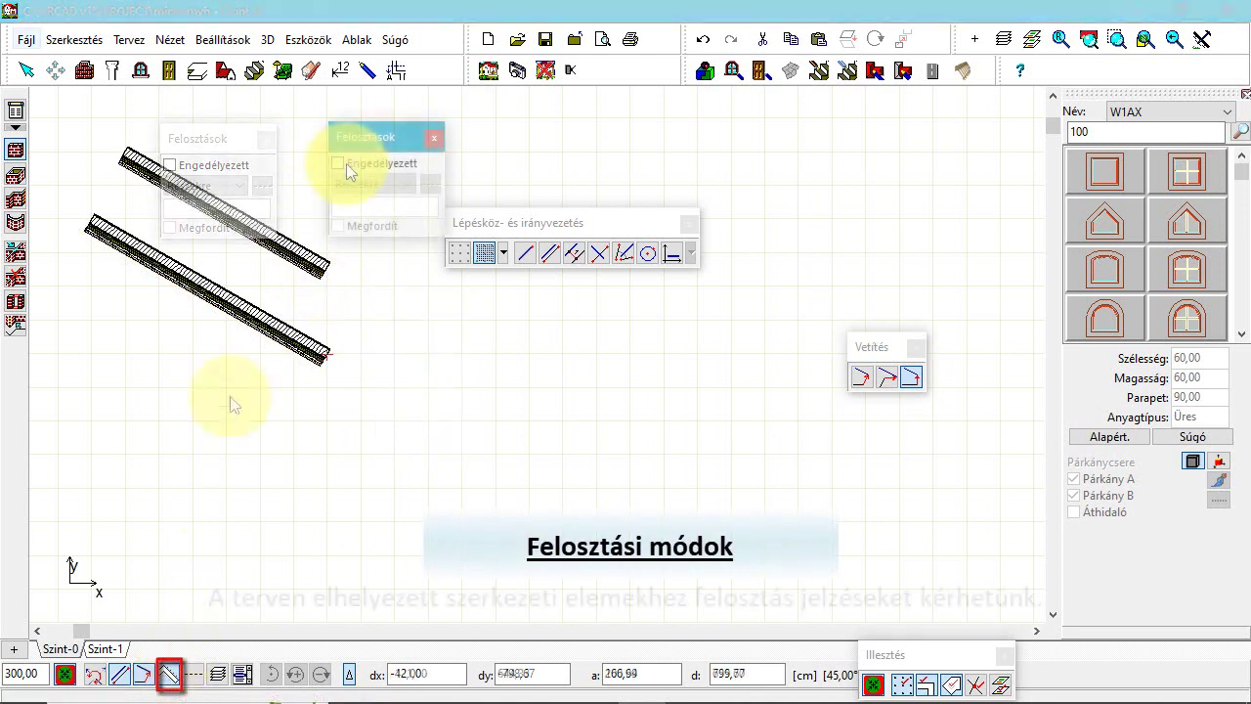
left_click(338, 165)
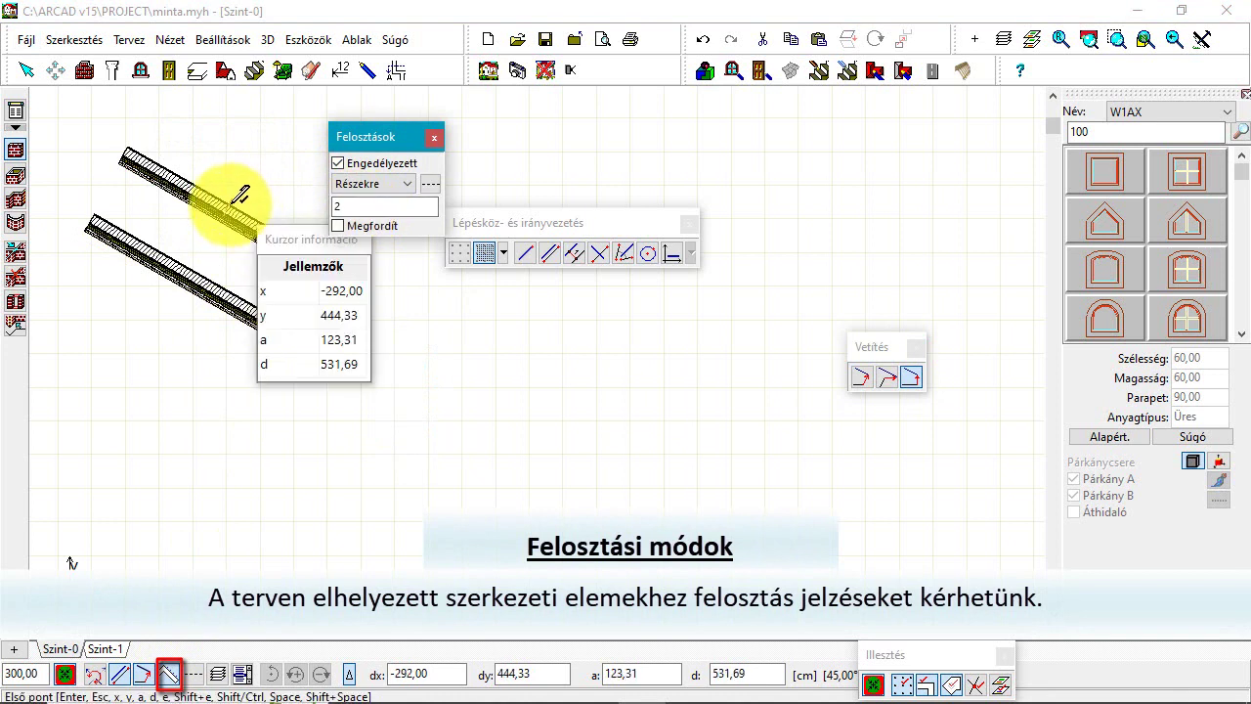
double_click(342, 206)
type("4")
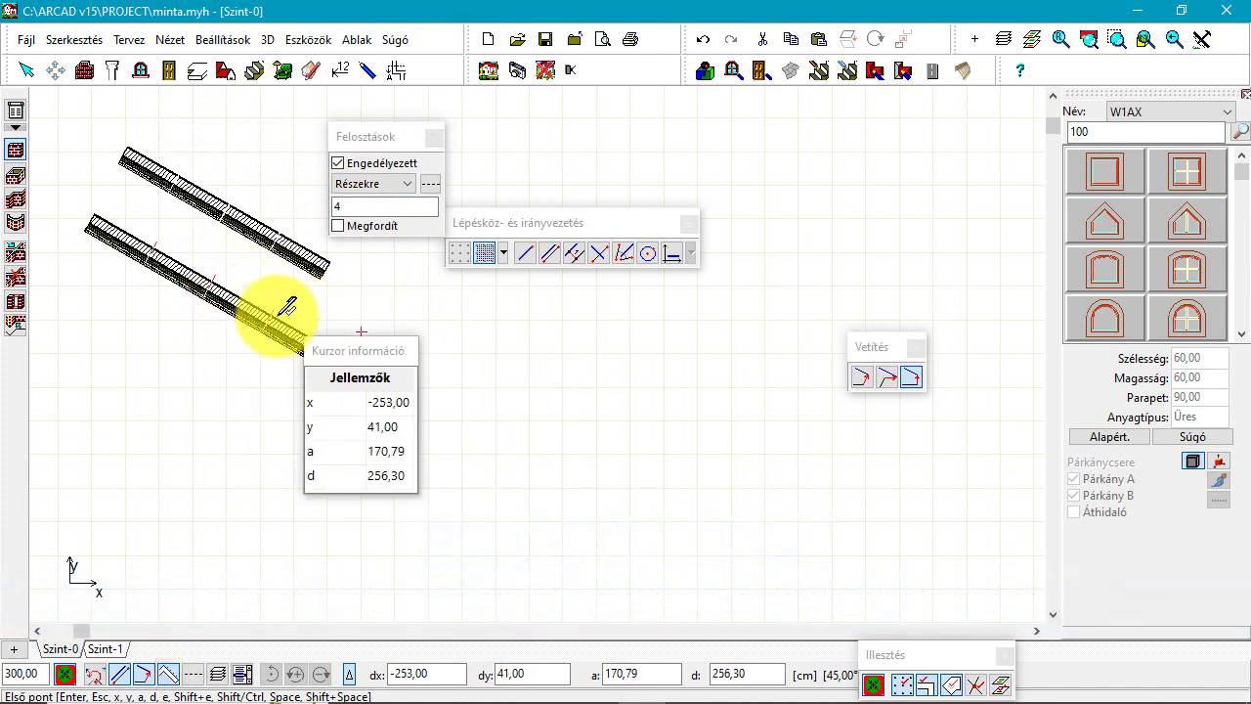
right_click(282, 311)
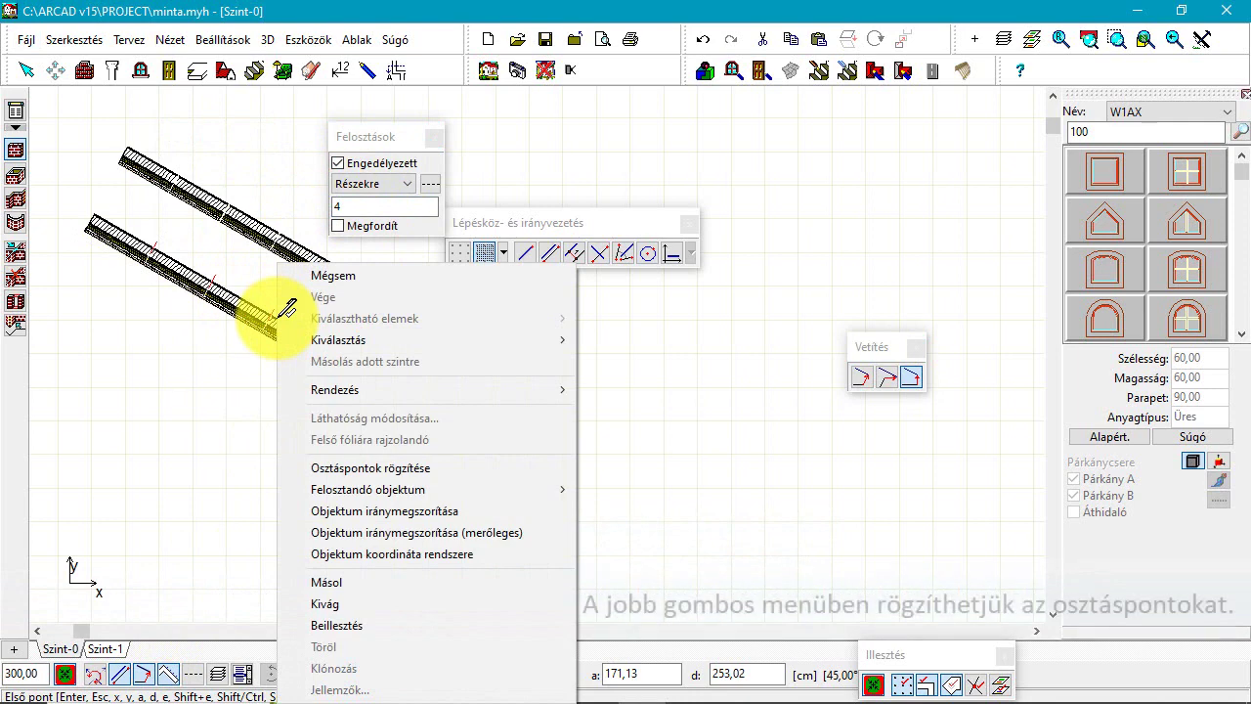
left_click(406, 468)
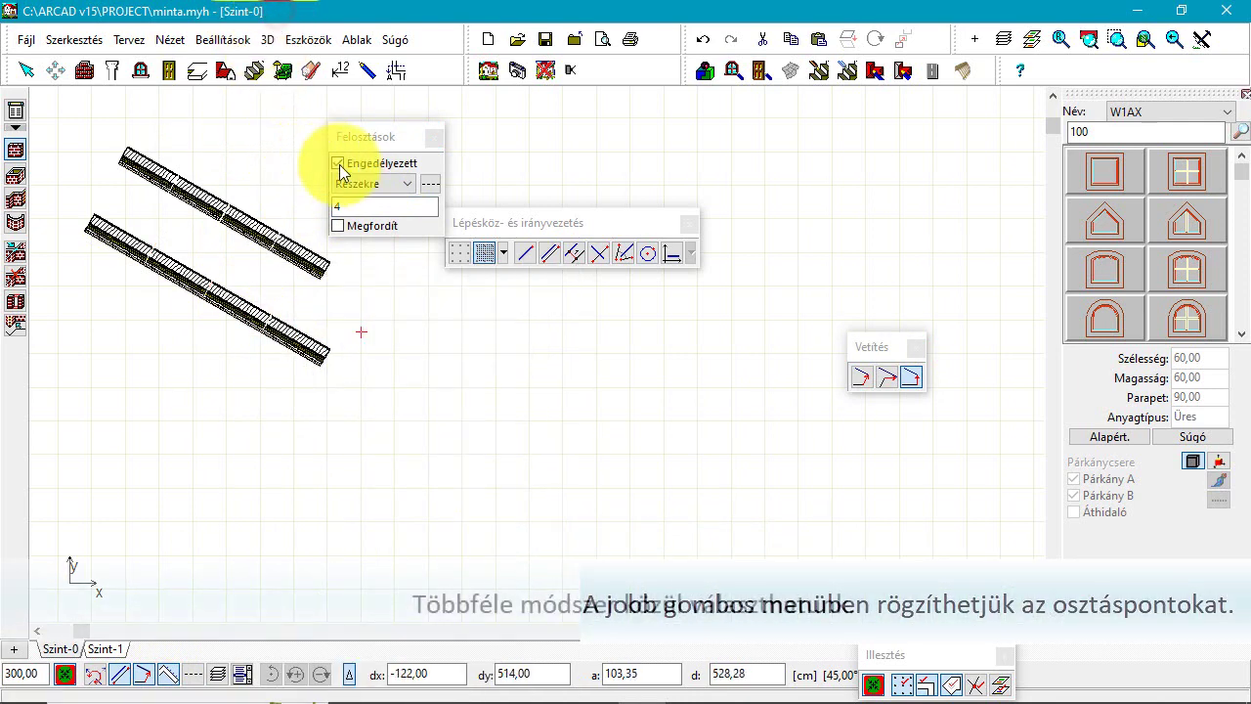
Divide both walls by distance with the Távonként method at 100,00, and switch the Felosztások method to Százalékosan.
left_click(337, 164)
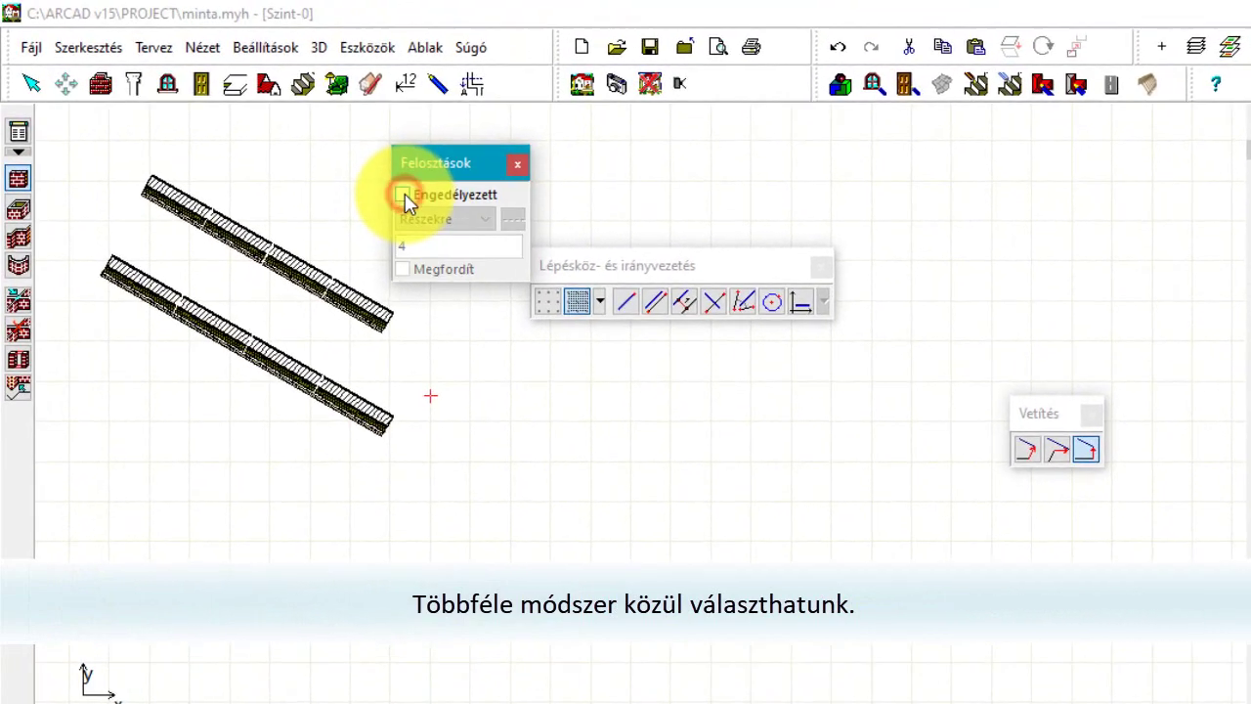
left_click(405, 195)
left_click(486, 219)
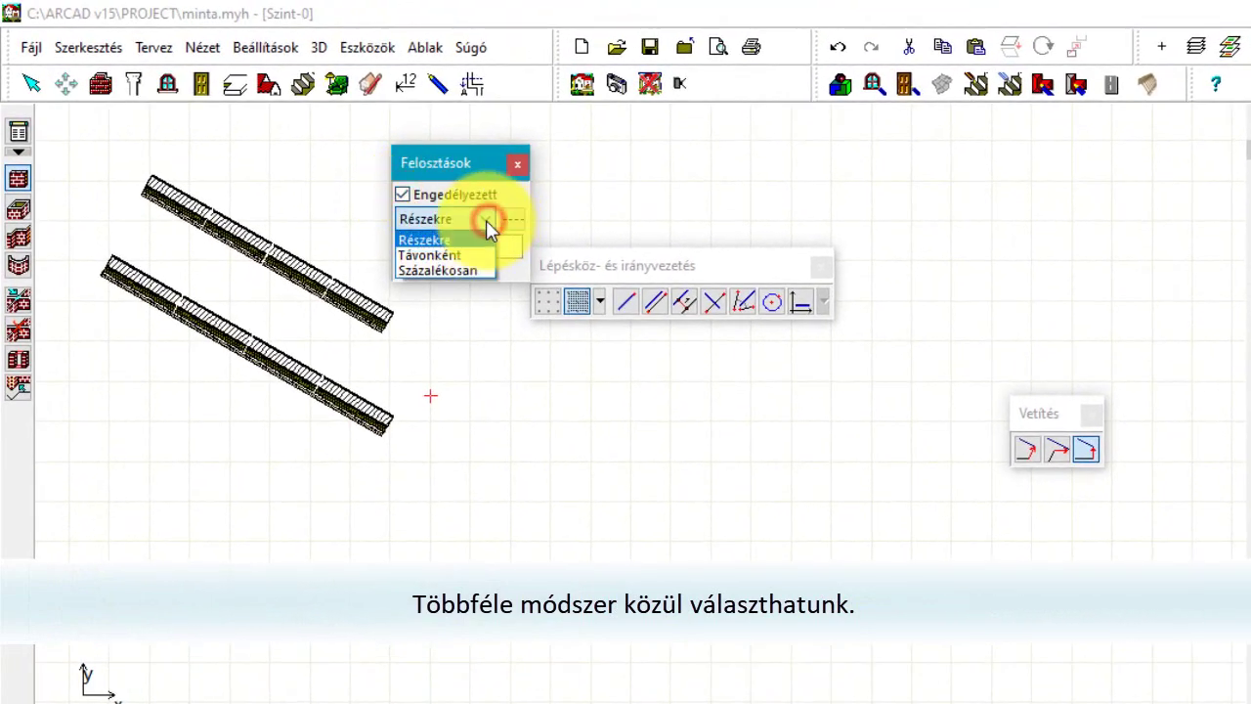
left_click(469, 256)
left_click_drag(470, 246, 397, 246)
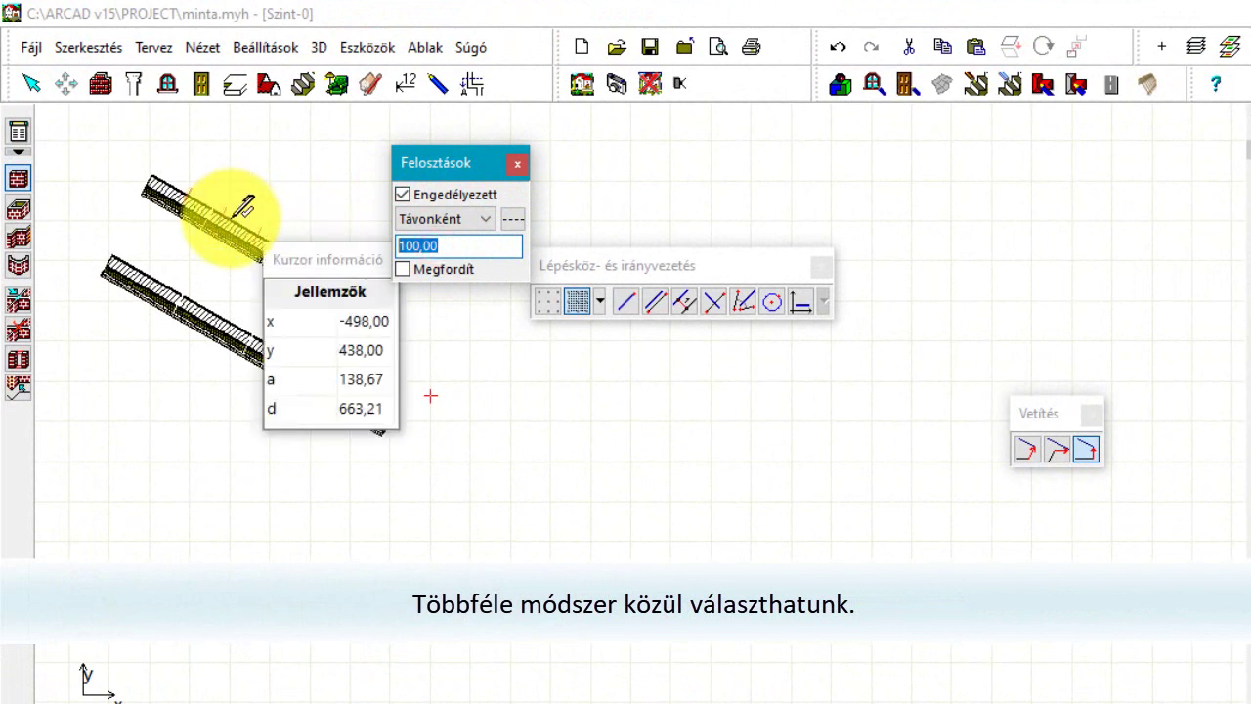
left_click(244, 207)
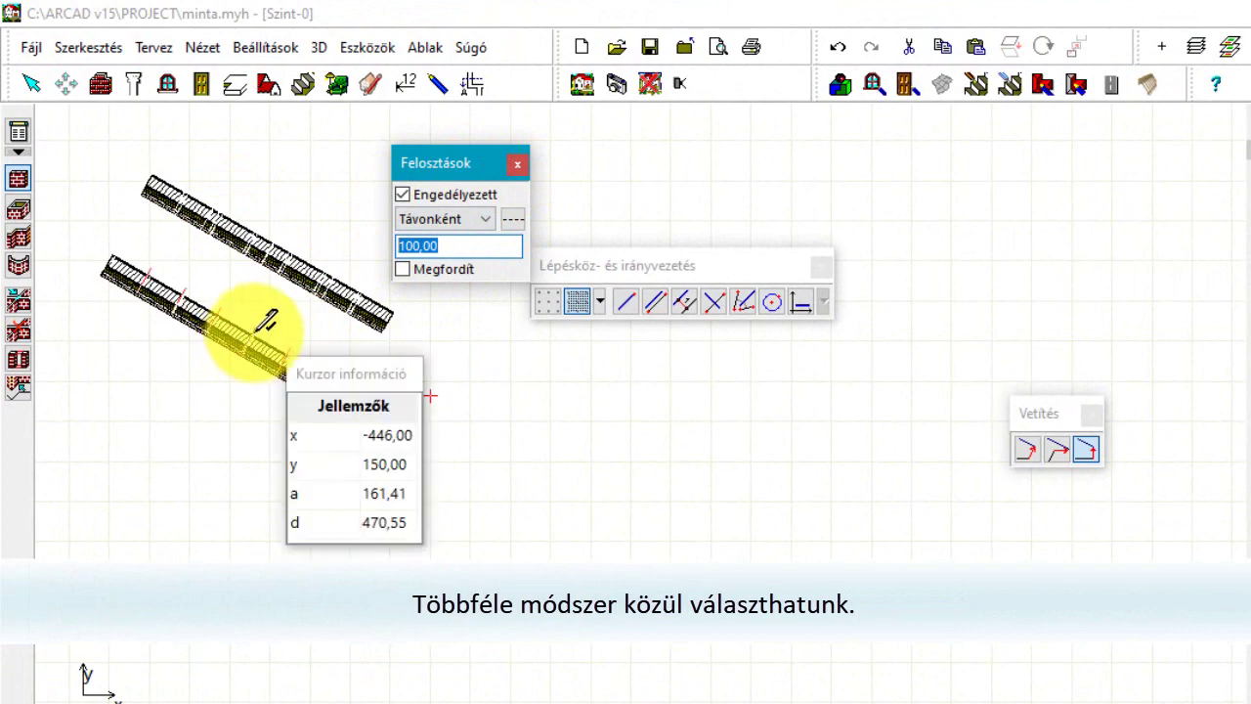
left_click(267, 320)
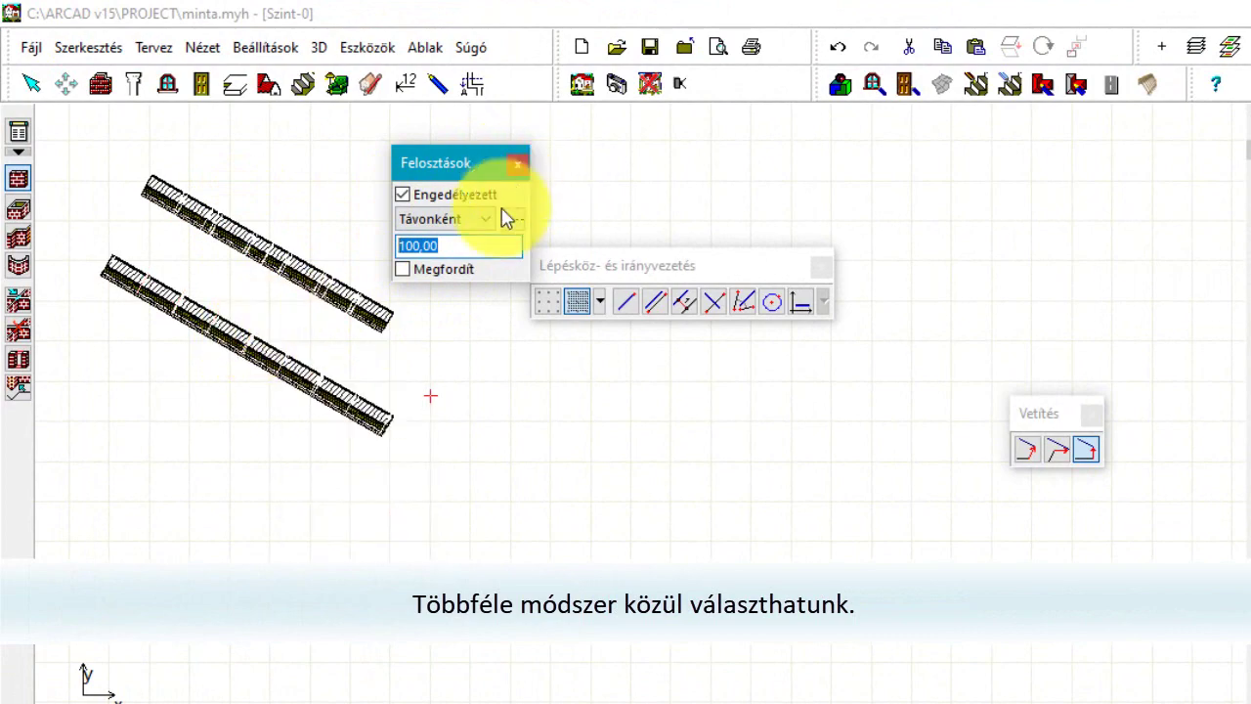
left_click(486, 219)
left_click(460, 270)
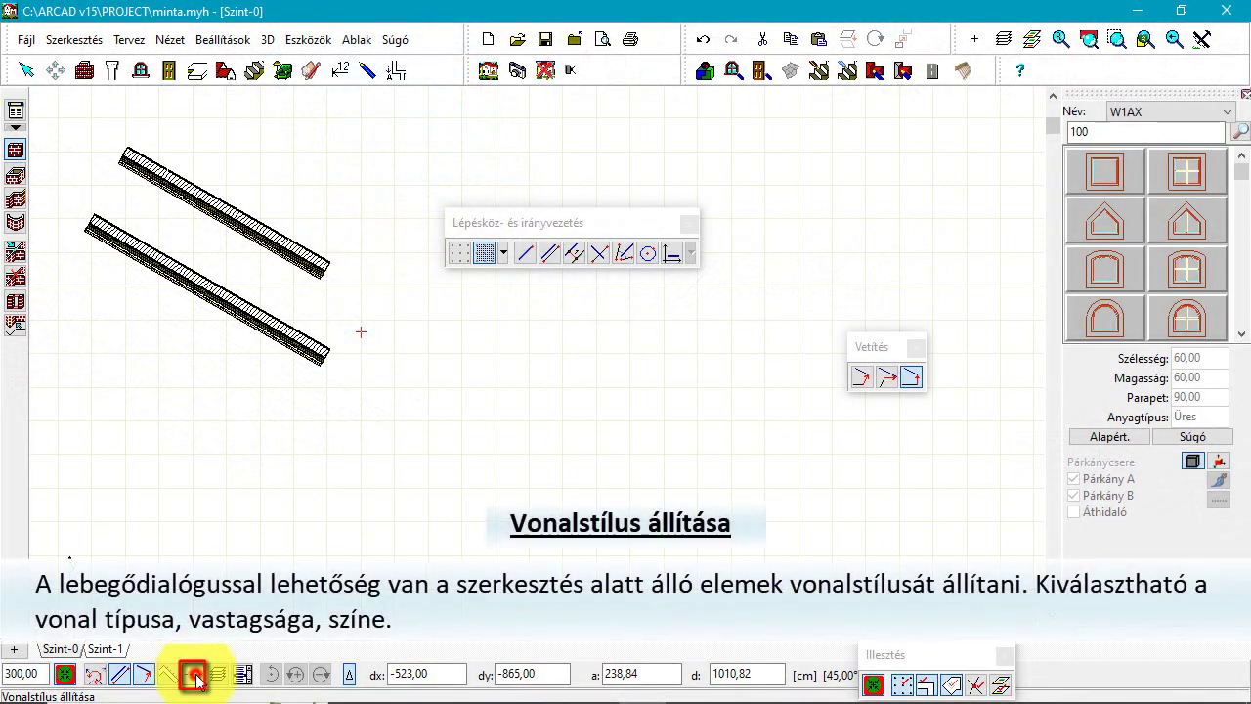
Open the Vonal stílusa settings and show the available line types and line thicknesses.
left_click(194, 675)
left_click(1176, 42)
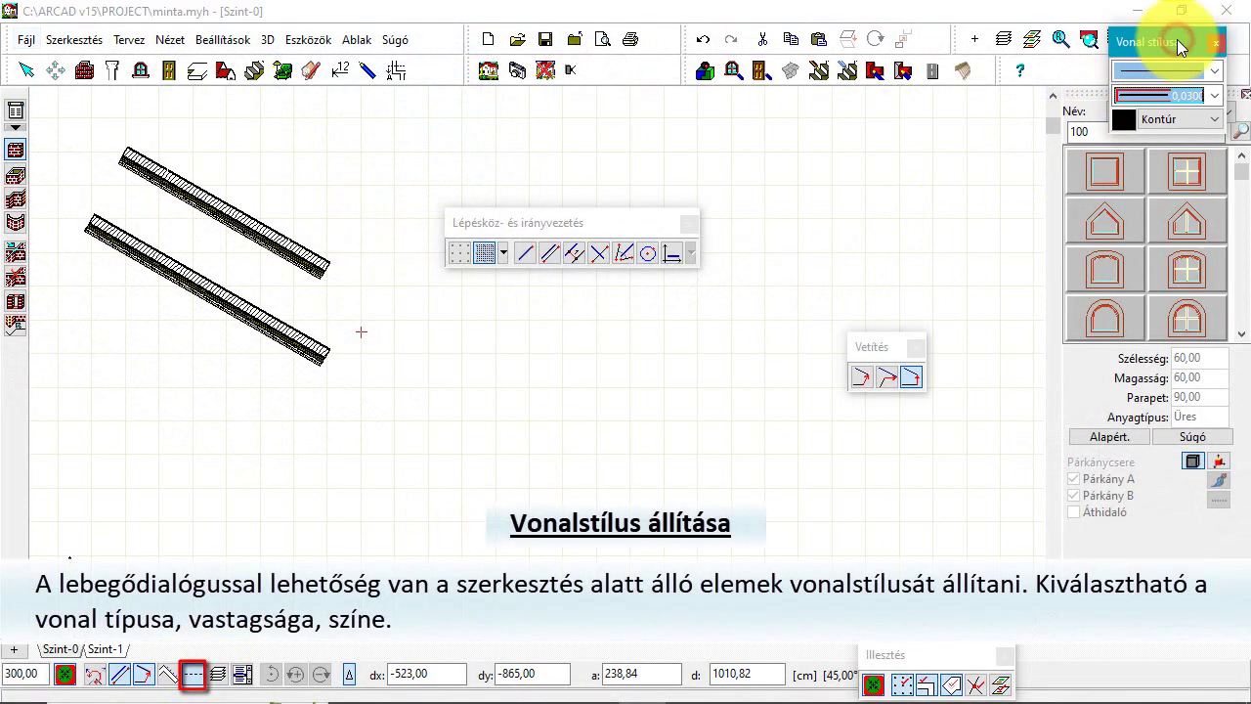
left_click(1217, 70)
left_click(1212, 88)
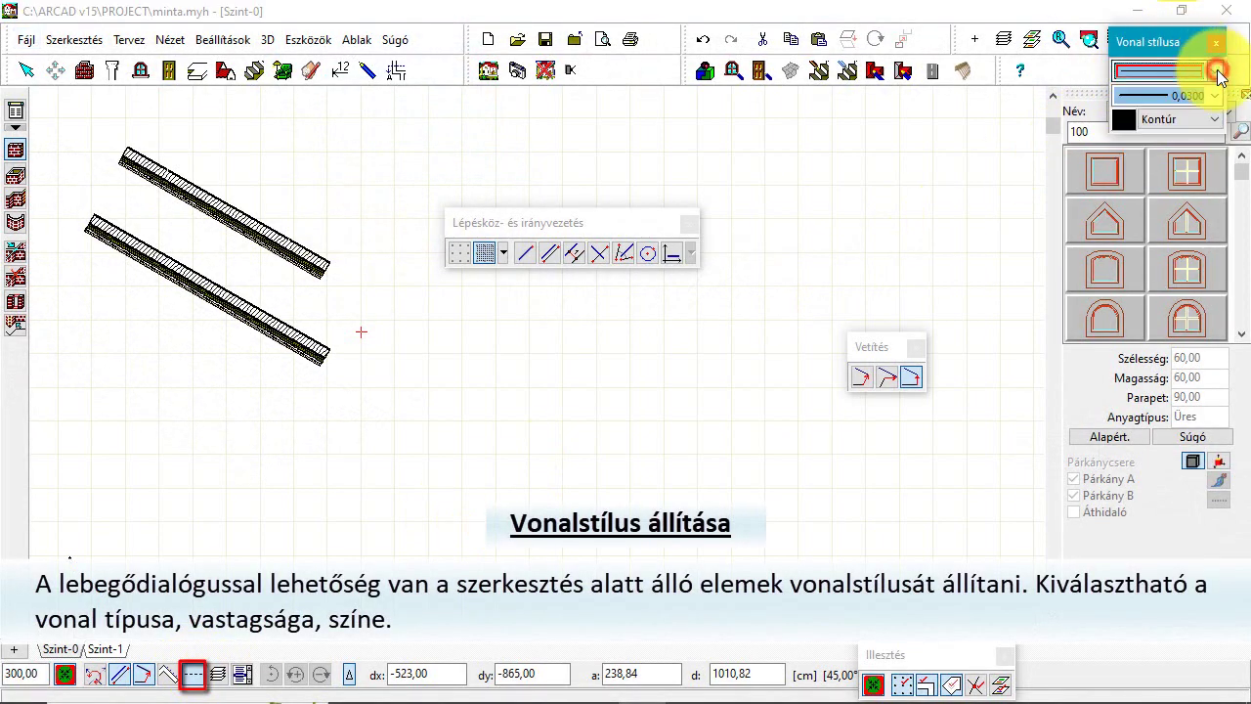
left_click(1217, 96)
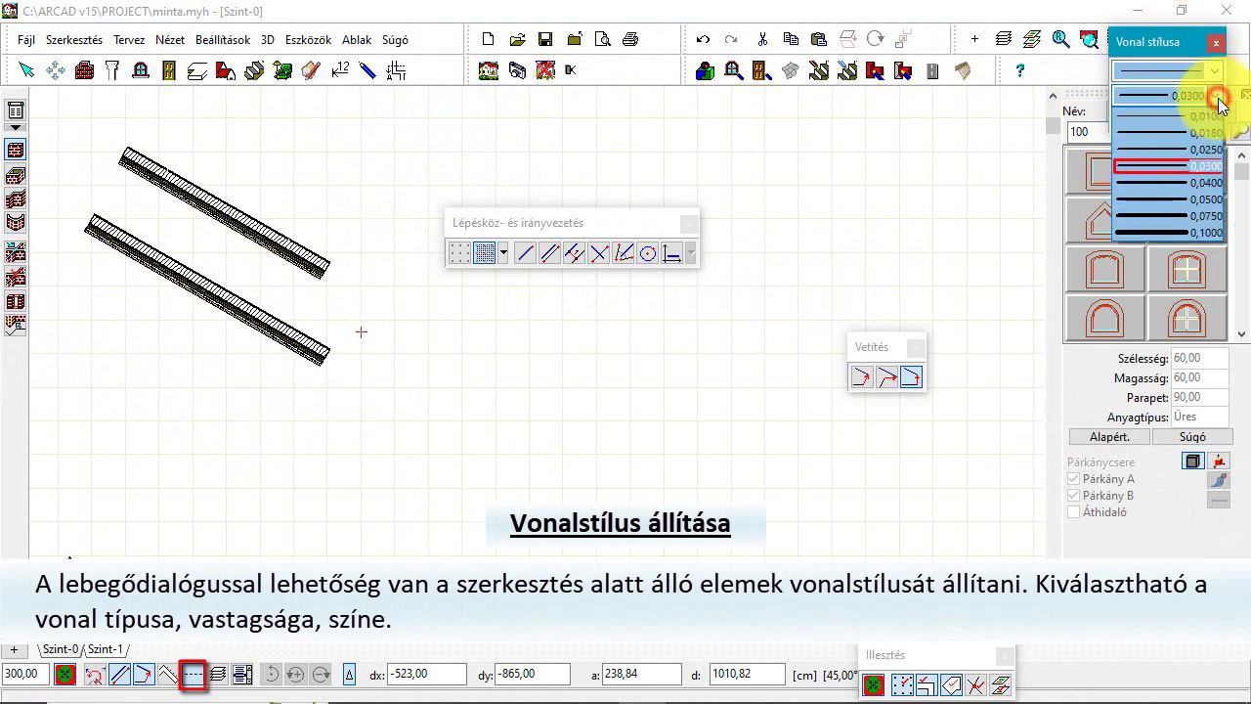
left_click(1217, 96)
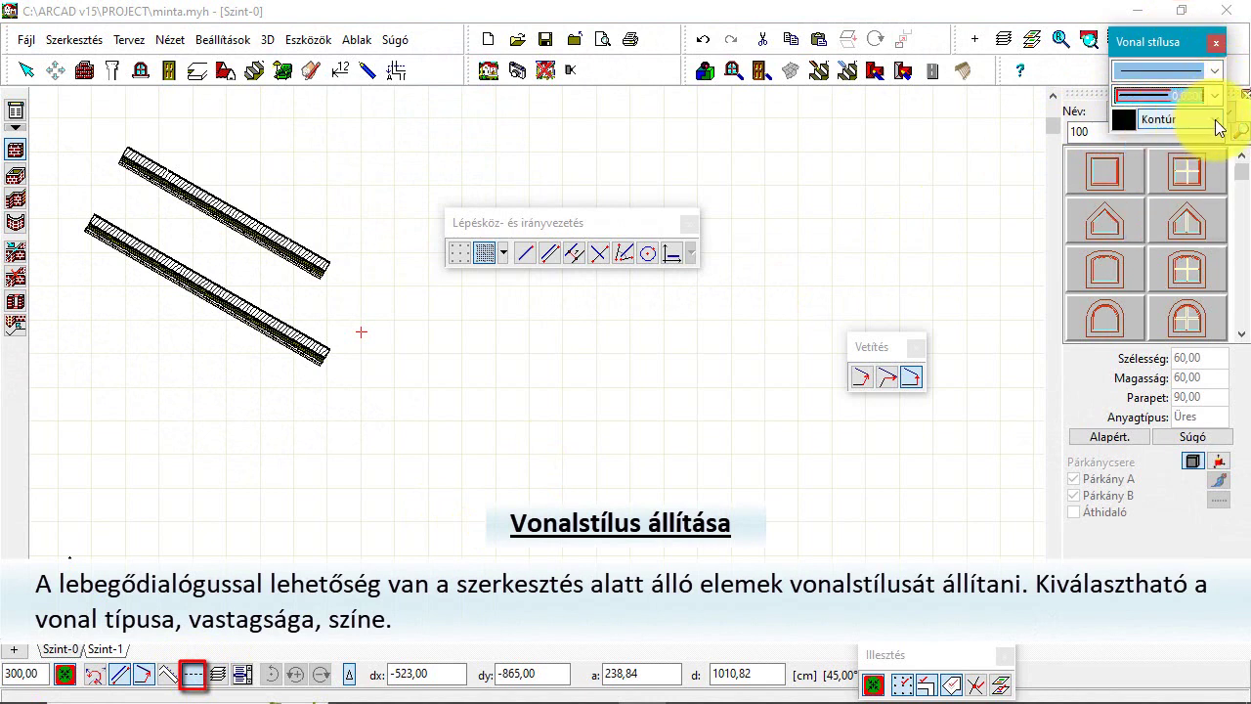
Show the line colour options and the Szín dialog, cancelling without picking a colour.
left_click(1217, 120)
left_click(1133, 119)
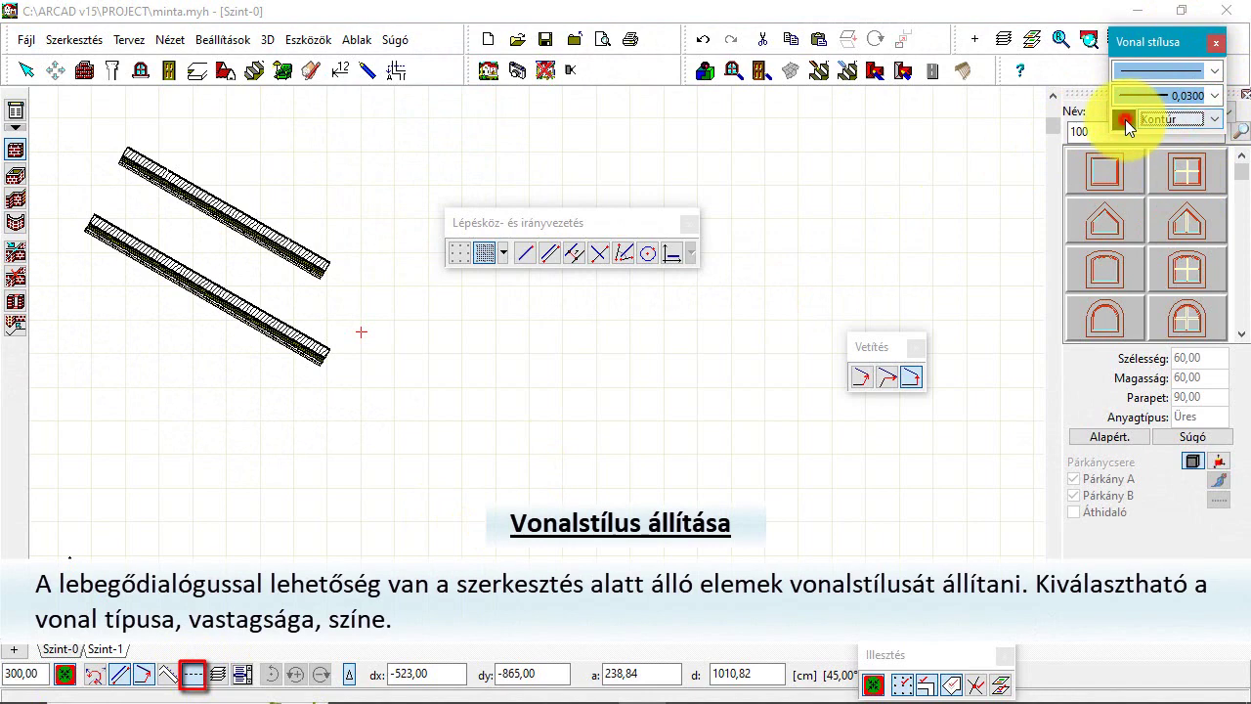
left_click(1124, 119)
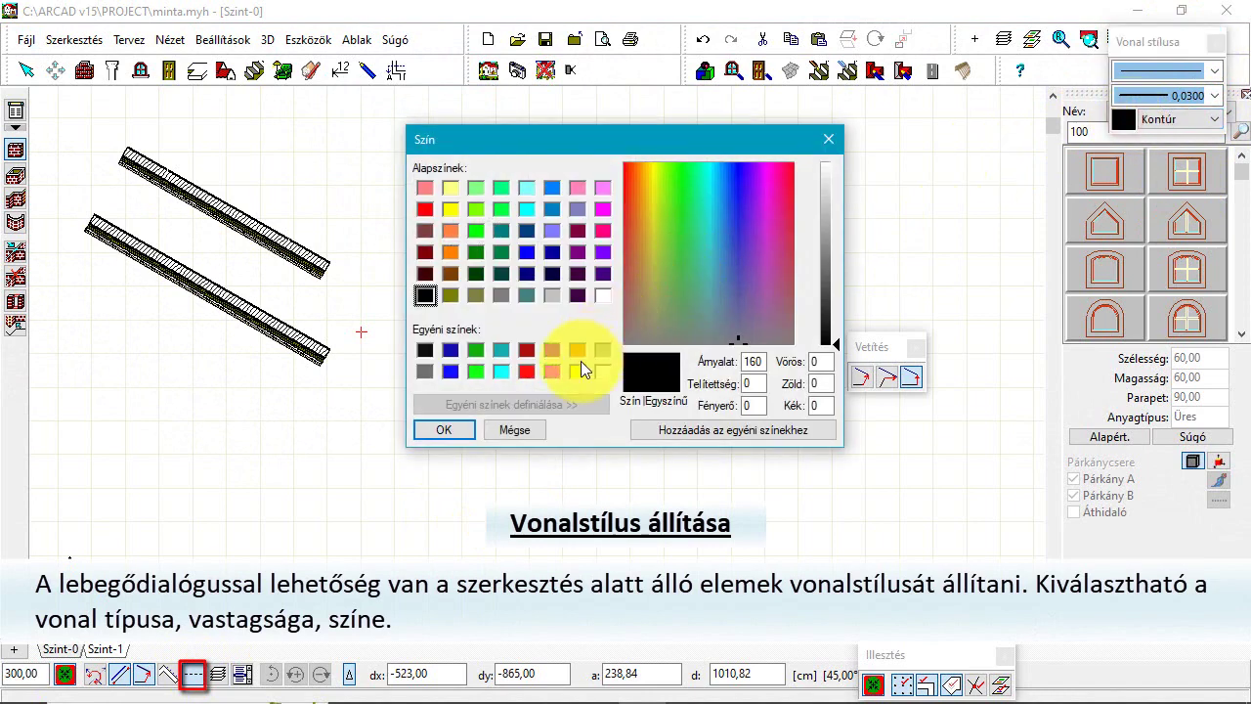
left_click(512, 430)
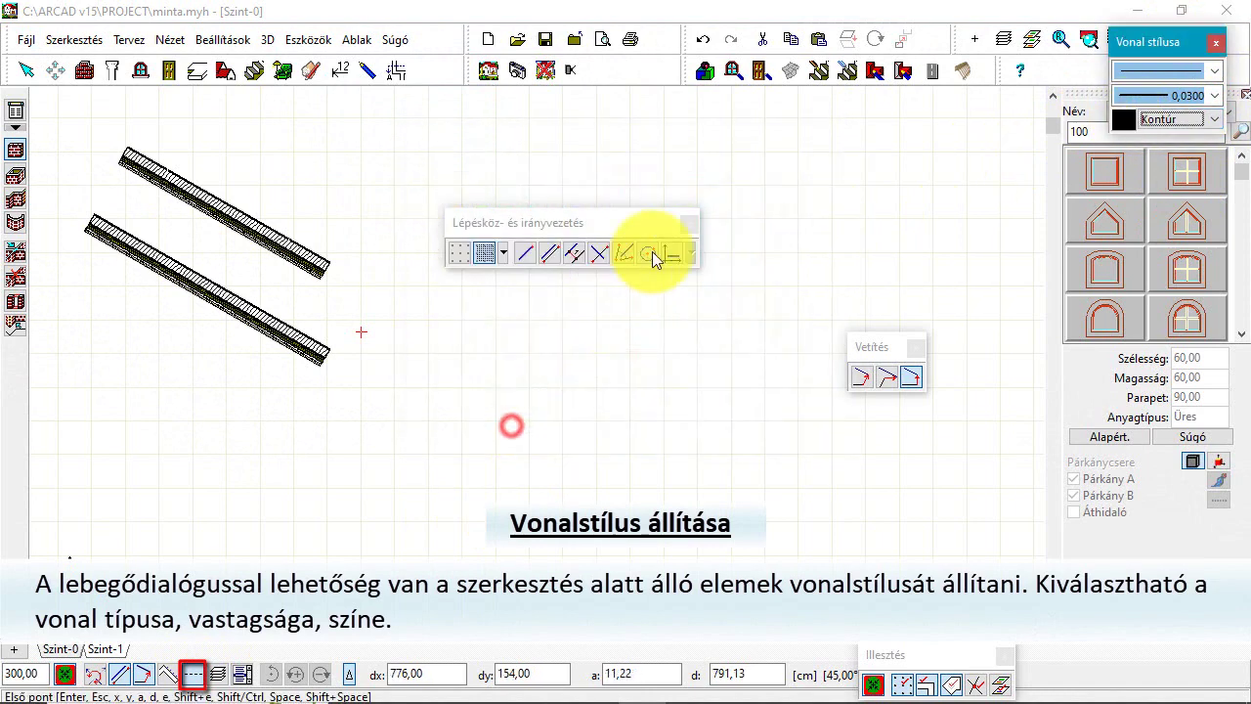
Open the Fóliák settings and check which layer is active for the line drawing, column and dimensioning tools.
left_click(219, 673)
left_click(1024, 102)
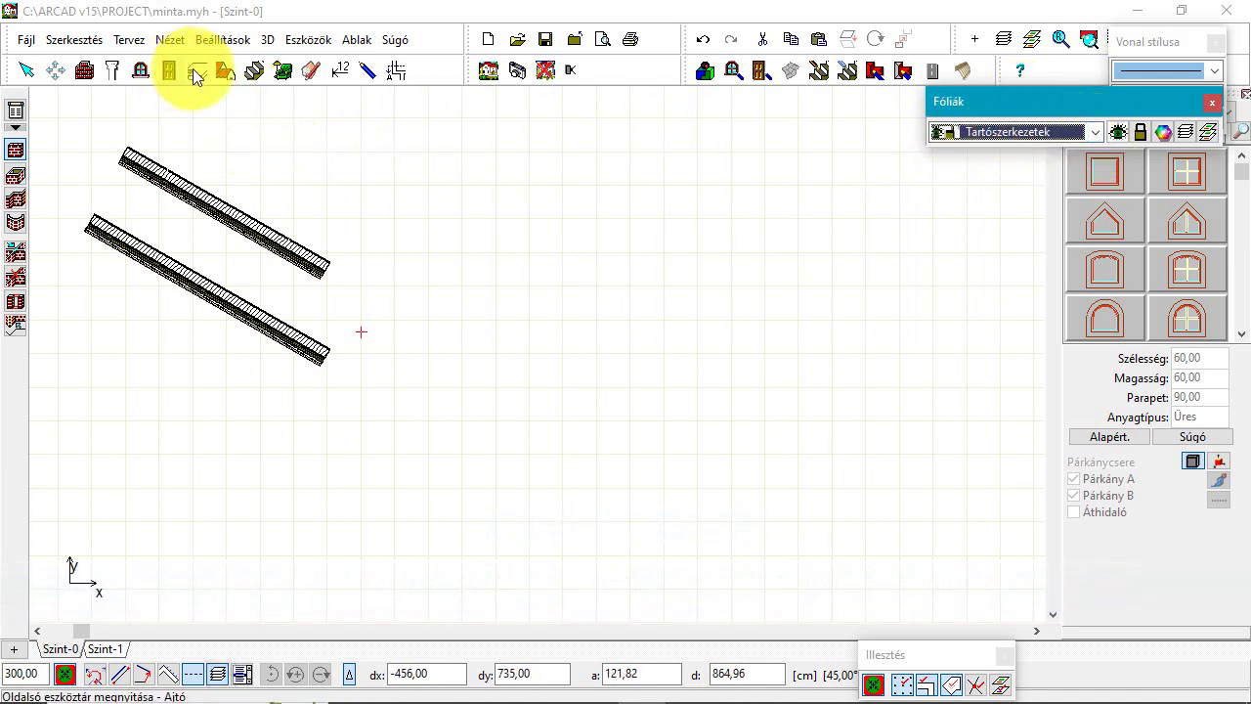
left_click(365, 71)
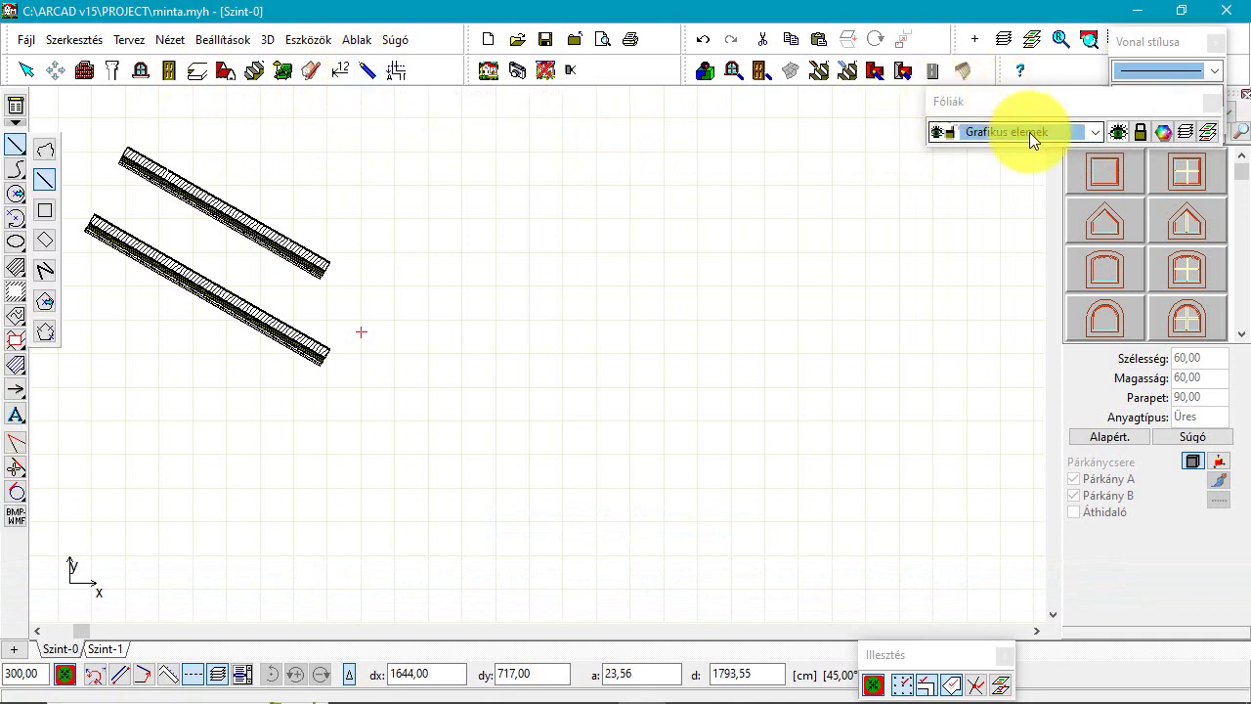
left_click(112, 72)
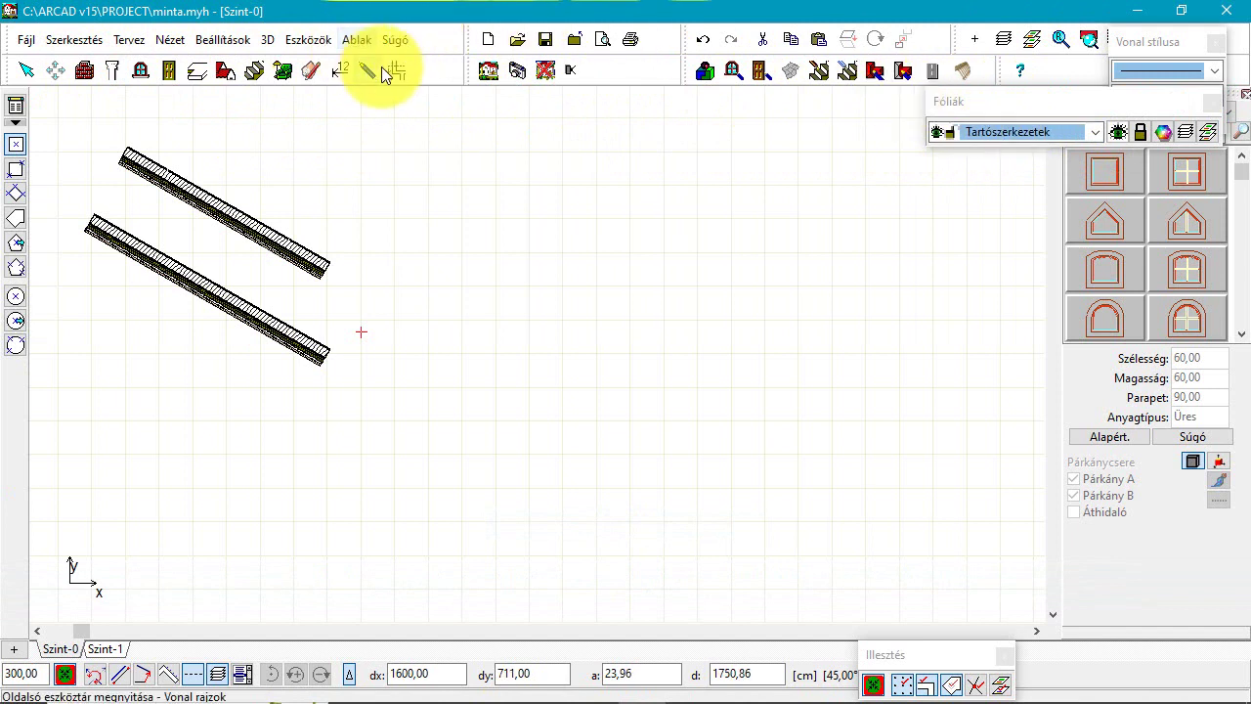
left_click(341, 74)
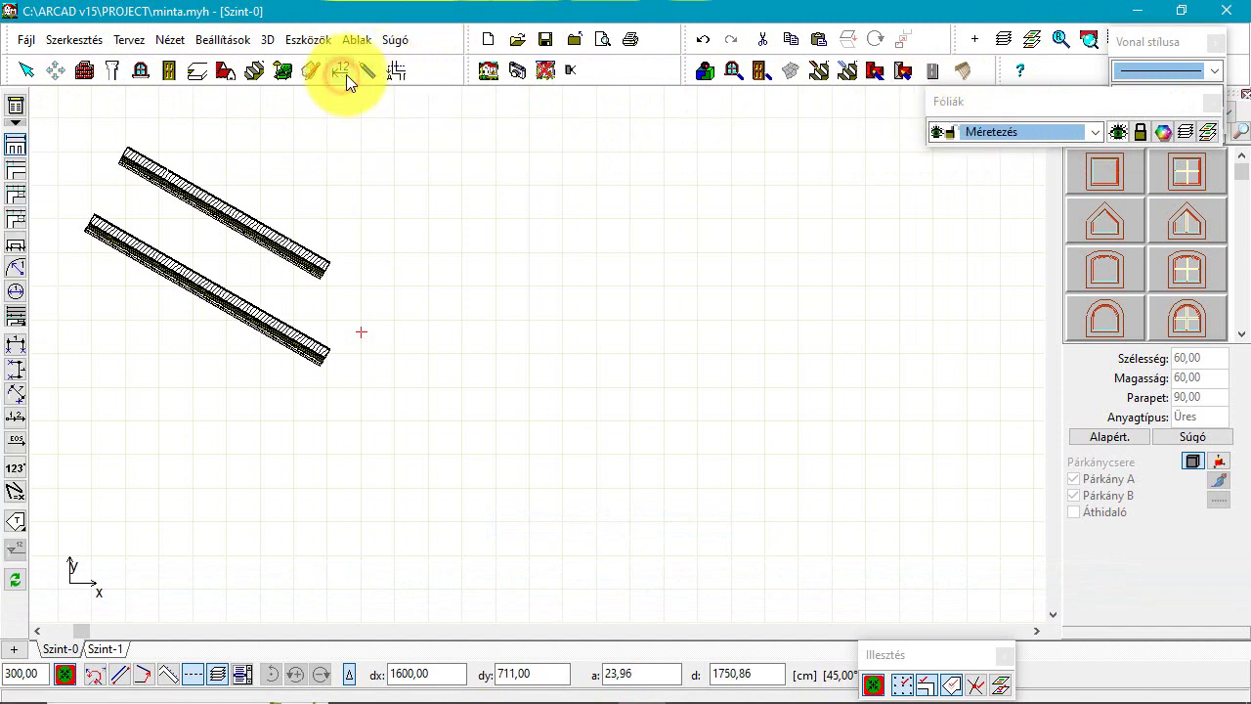
left_click(1018, 99)
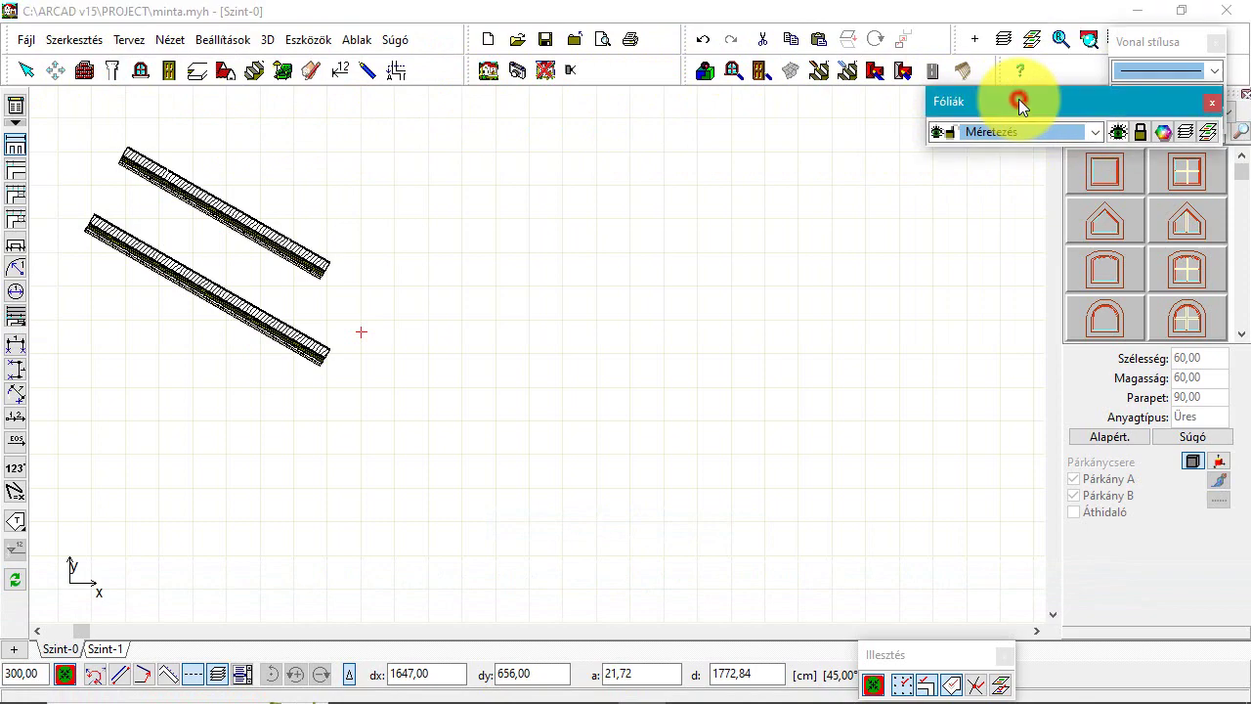
Open the Naplózás log, go through its Info, Figyelmeztetés and Hiba levels, and close it.
left_click(243, 675)
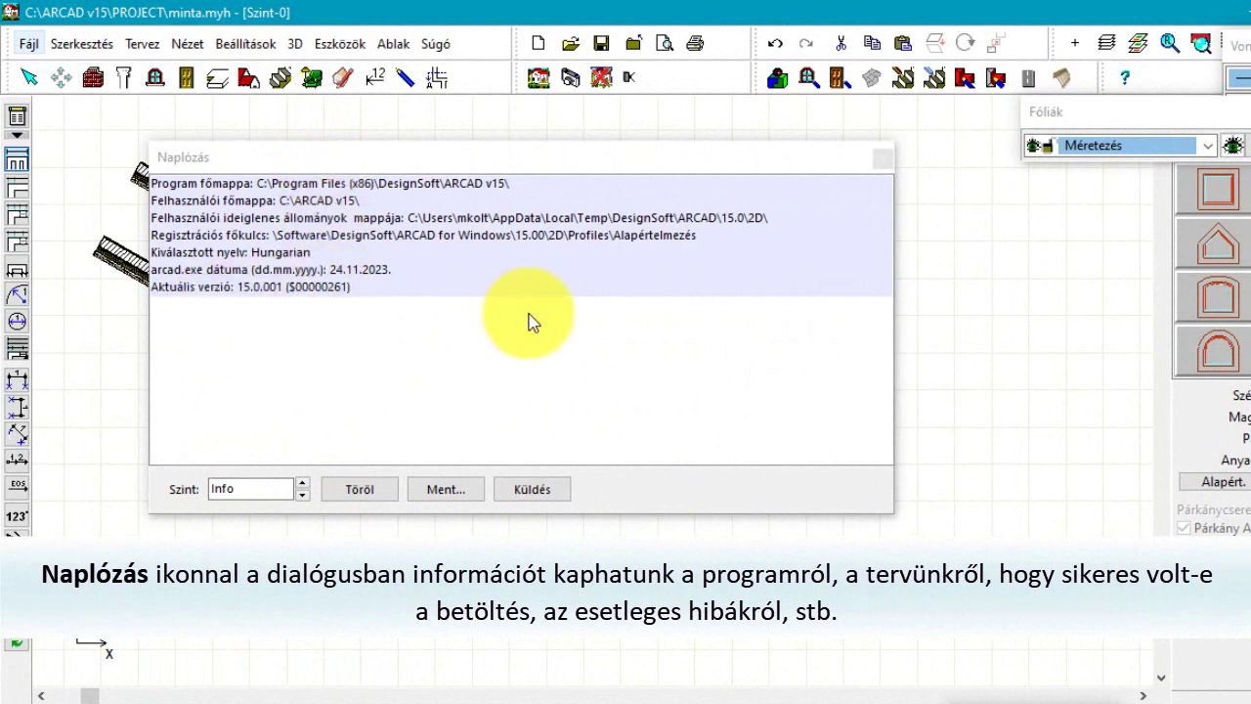
left_click(302, 489)
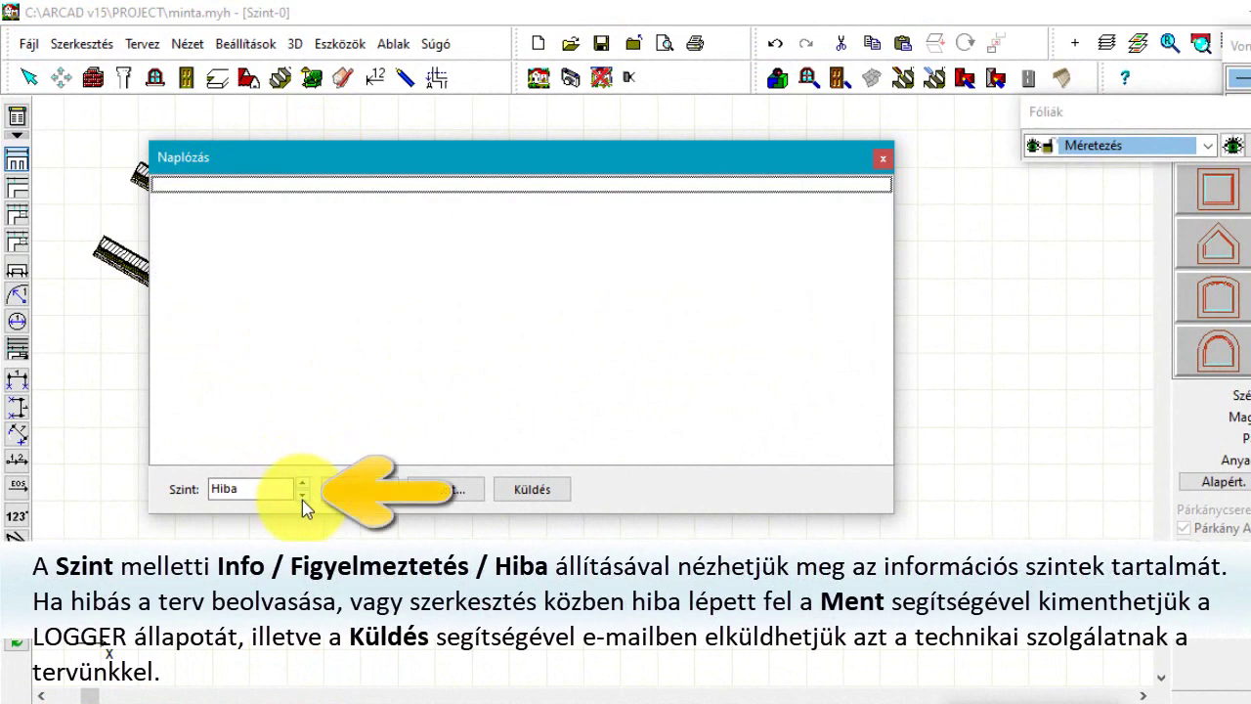
left_click(302, 498)
left_click(302, 499)
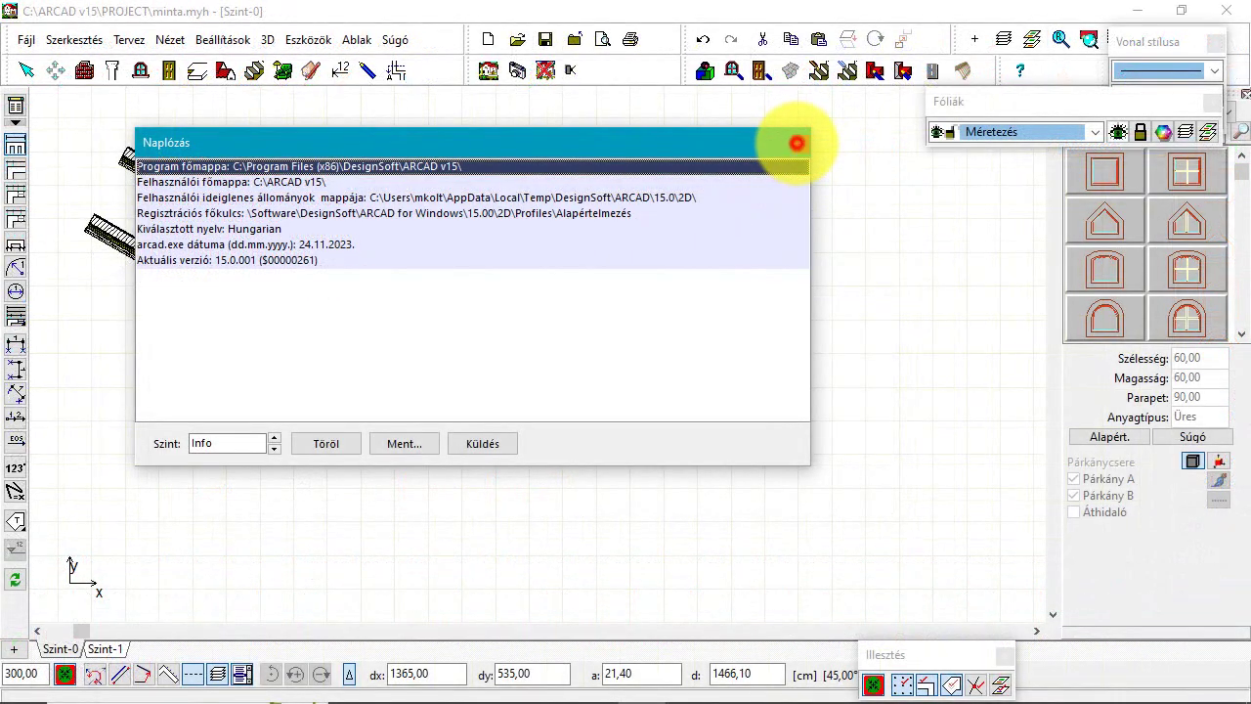
left_click(796, 143)
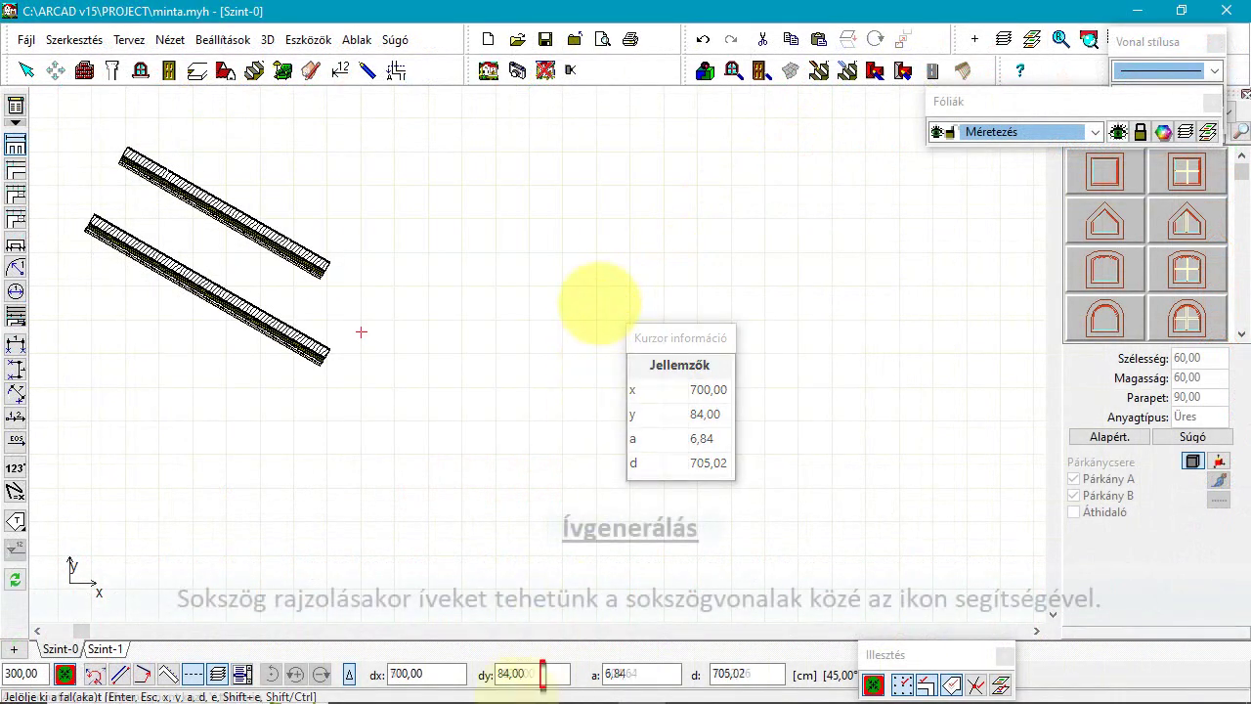